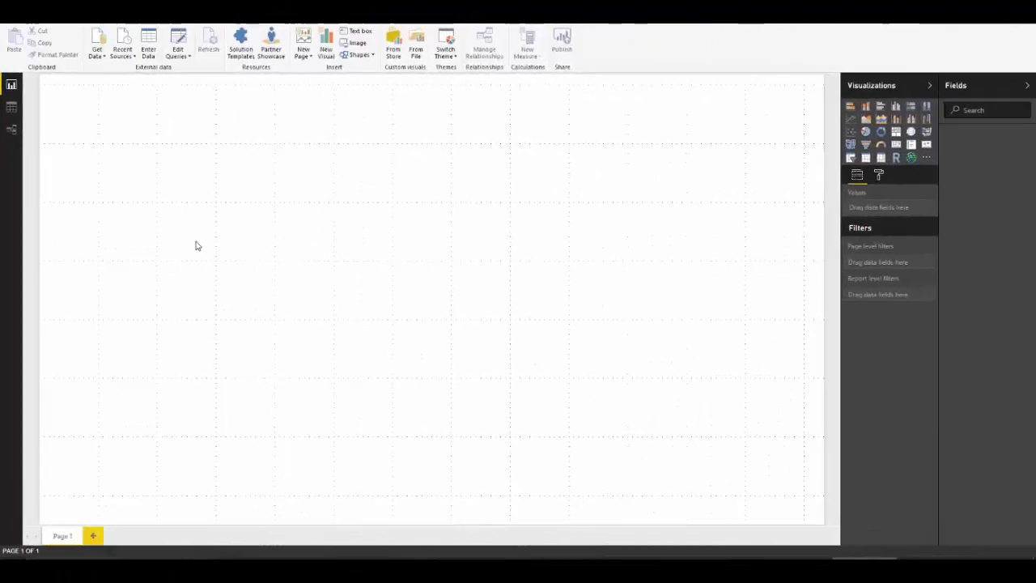
# - Connect to the recently used Dynamics CRM source and select its activitypointers table for import
pyautogui.click(123, 49)
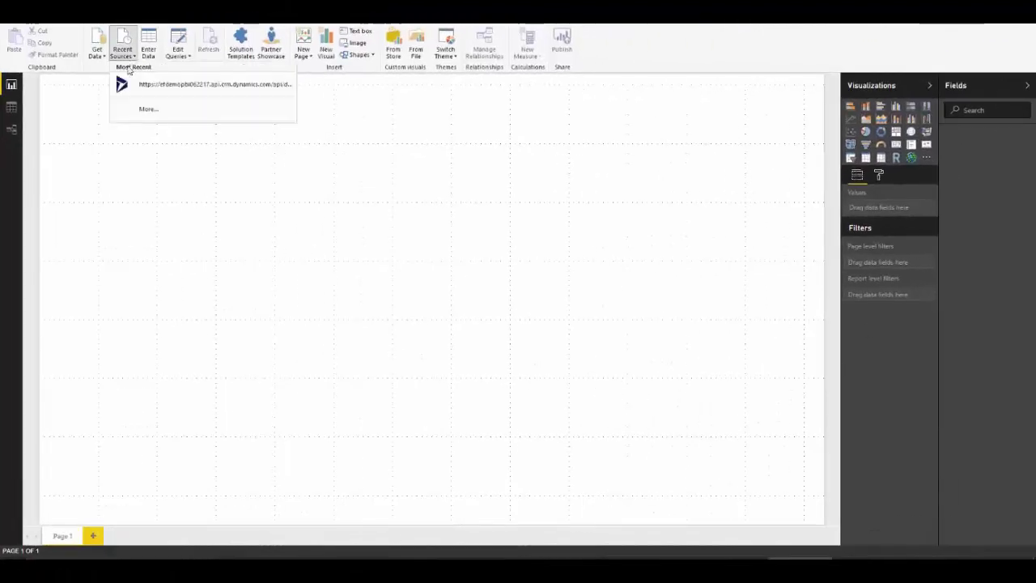
pyautogui.click(160, 86)
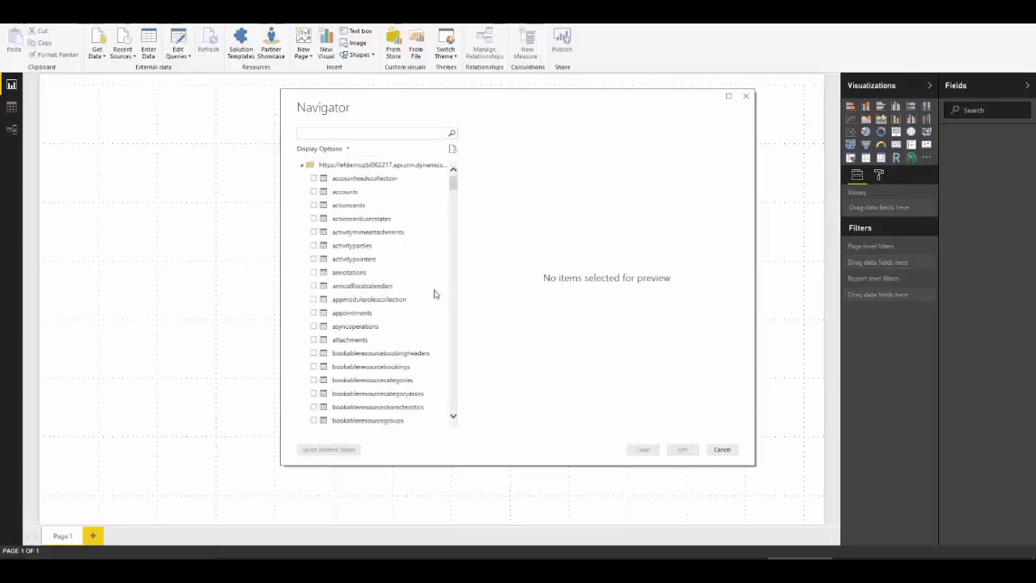
pyautogui.click(314, 258)
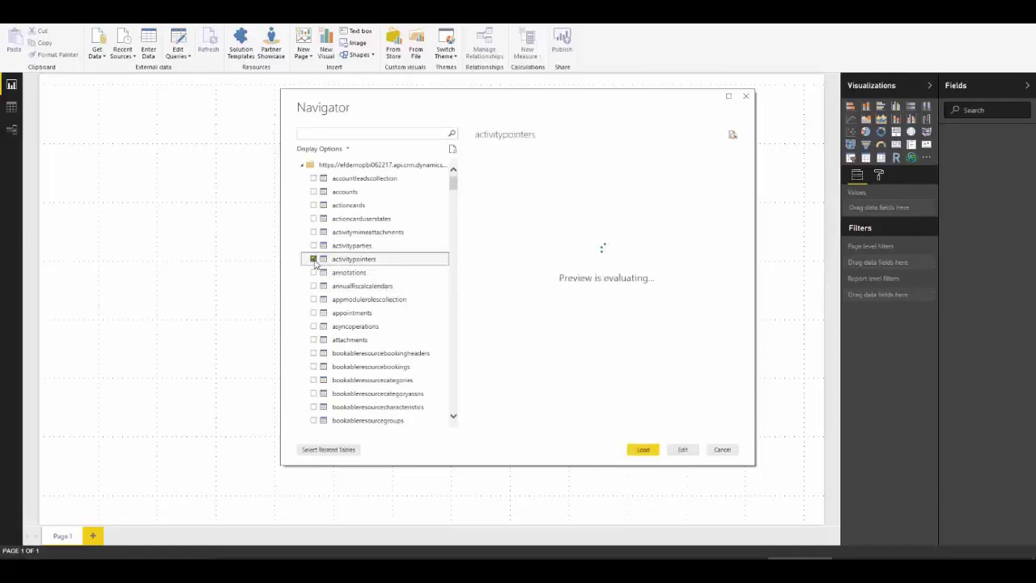
# - Search the source's tables for "phone" and "task" to see the individual activity tables, and clear the search
pyautogui.click(352, 135)
pyautogui.write('phone')
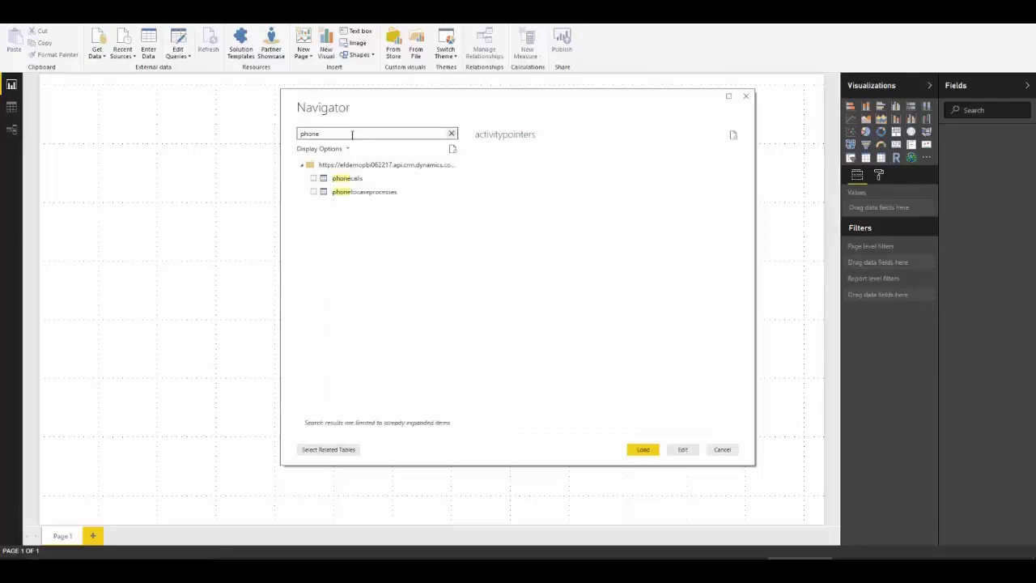
pyautogui.moveTo(337, 134); pyautogui.dragTo(280, 137)
pyautogui.write('ask')
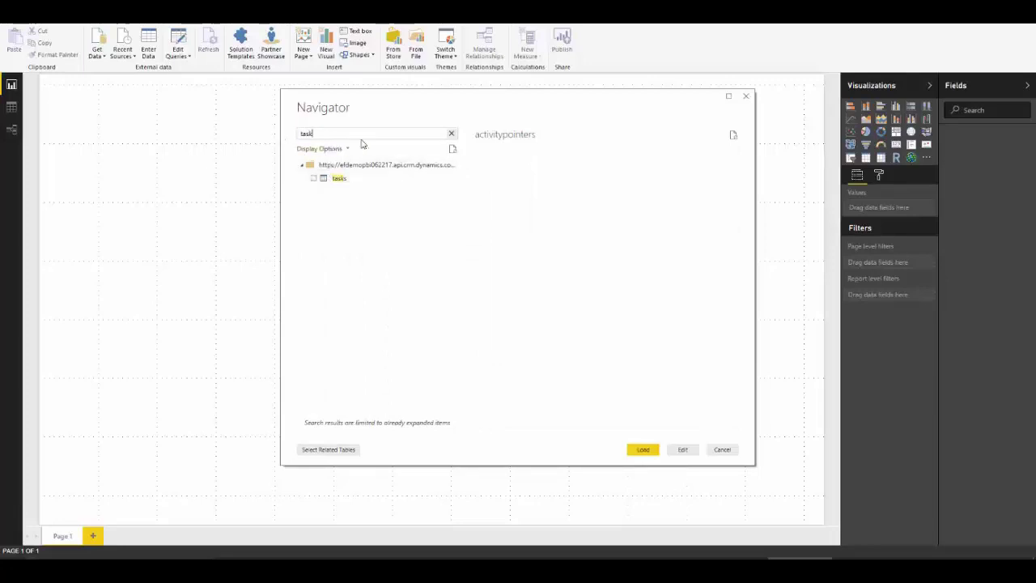
pyautogui.click(451, 135)
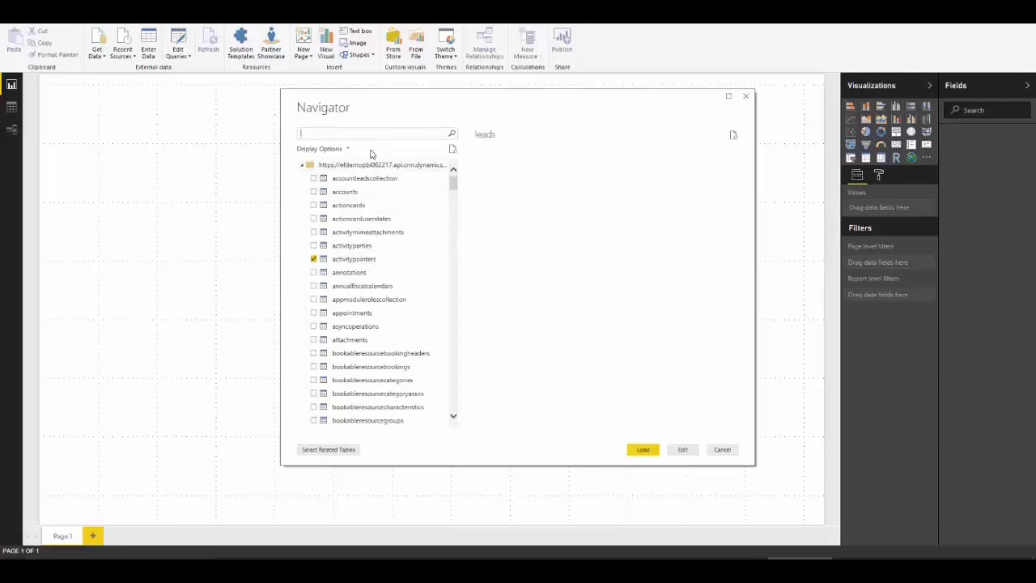
# - Search the tables for "system", select systemusers as well, and load it together with activitypointers
pyautogui.write('system')
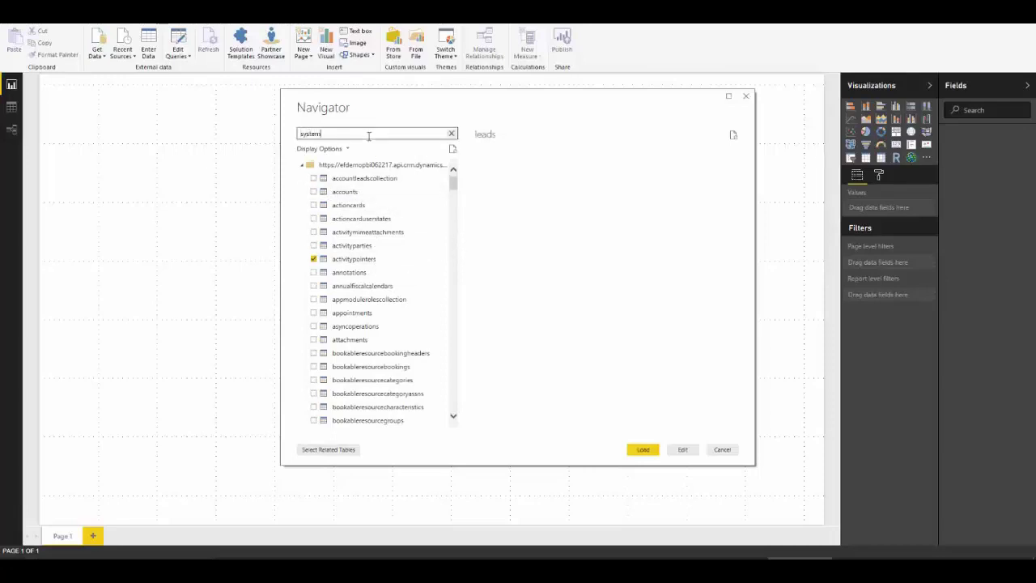
pyautogui.click(313, 232)
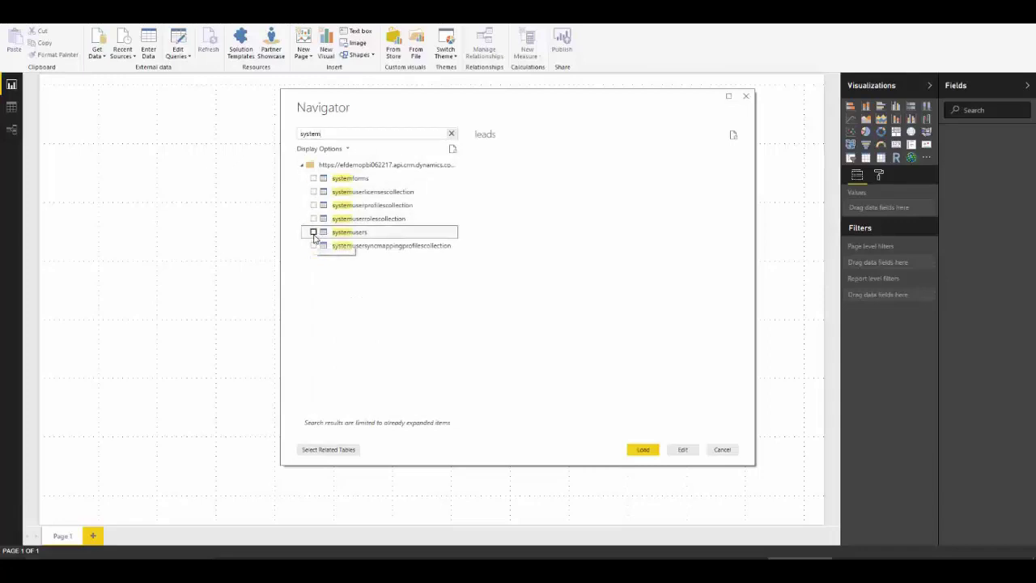
pyautogui.click(451, 133)
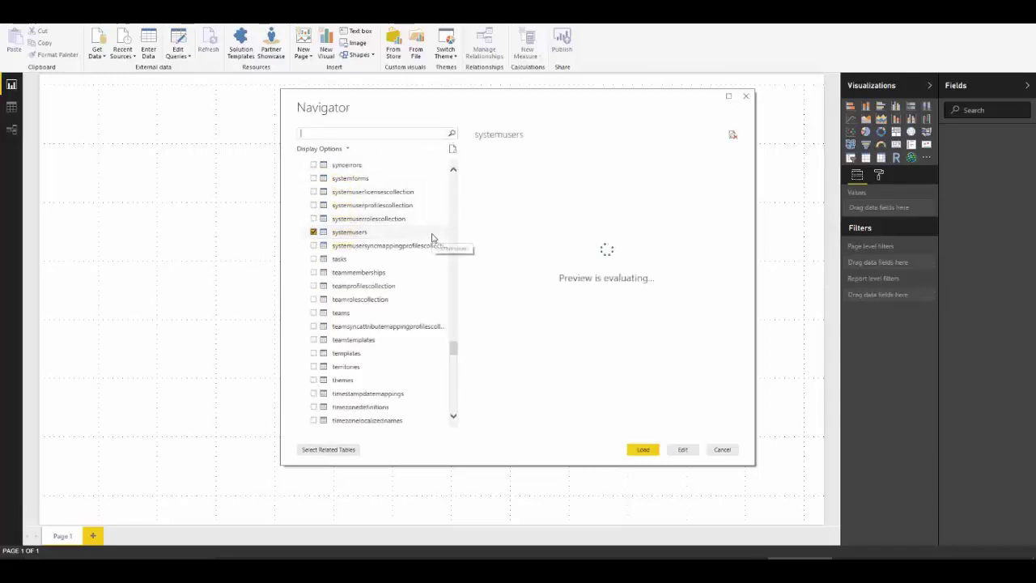
pyautogui.moveTo(451, 346); pyautogui.dragTo(453, 166)
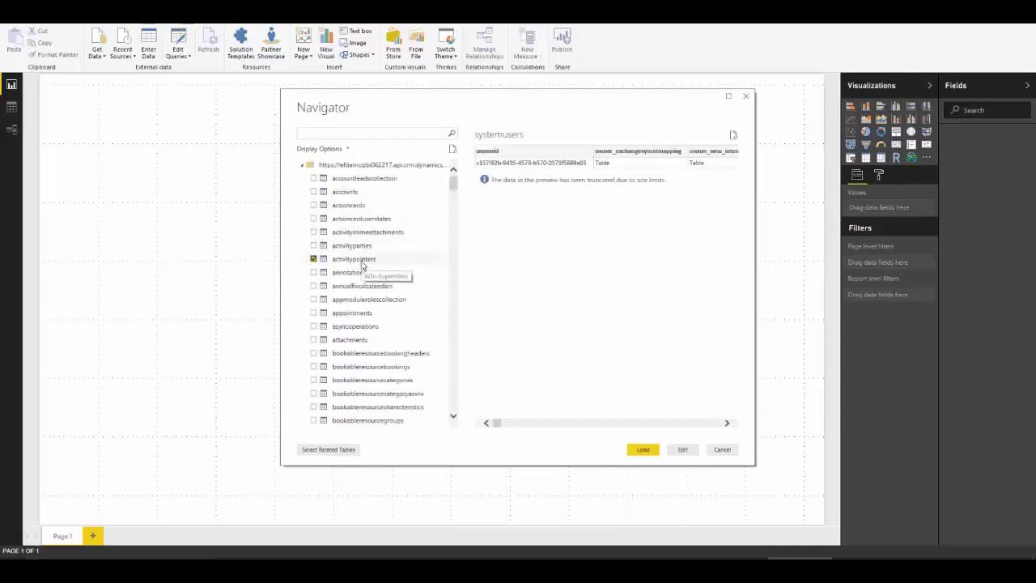
pyautogui.click(642, 450)
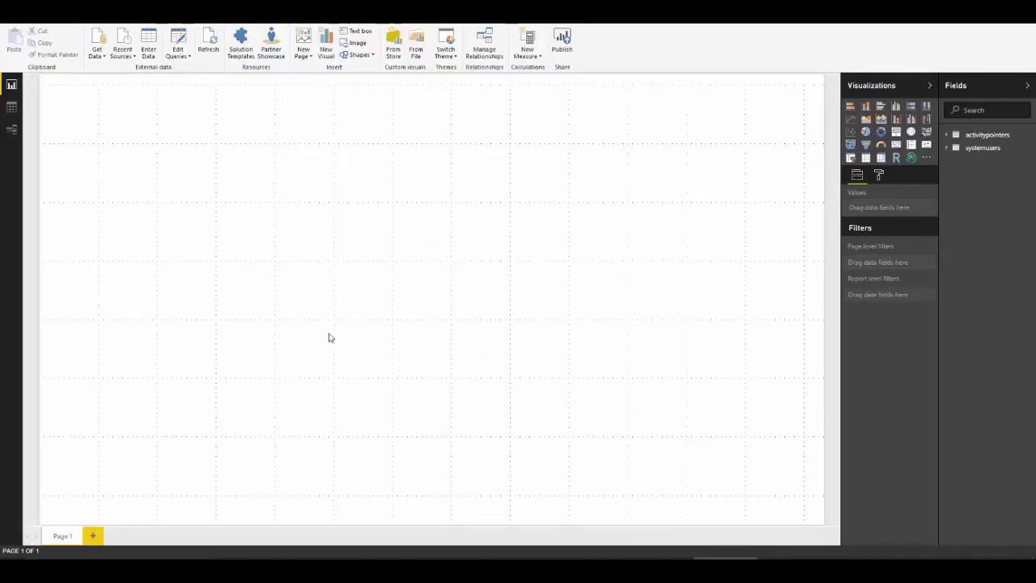
# - Examine the loaded activitypointers data and the relationship diagram of the two tables
pyautogui.click(11, 108)
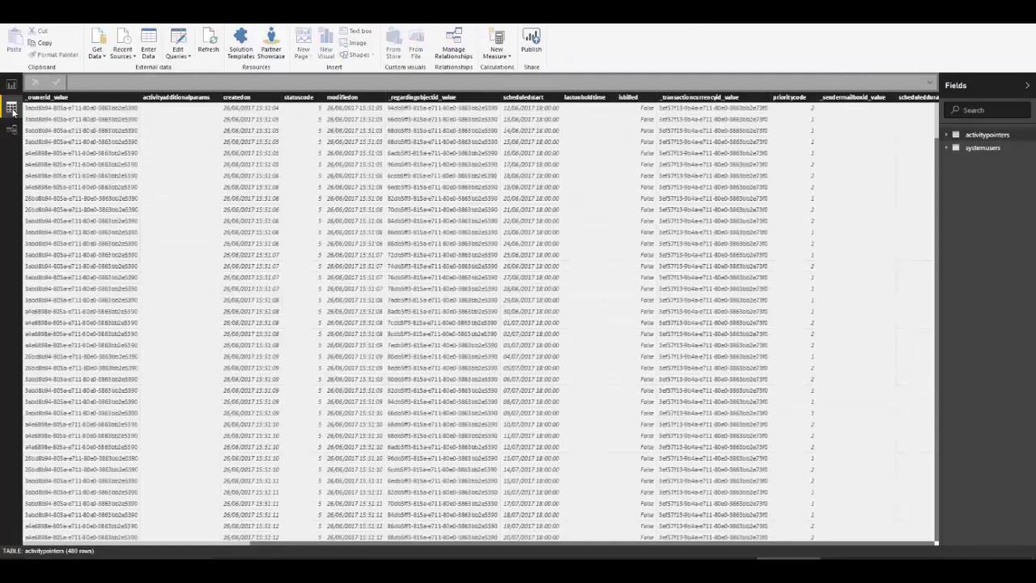
pyautogui.click(10, 132)
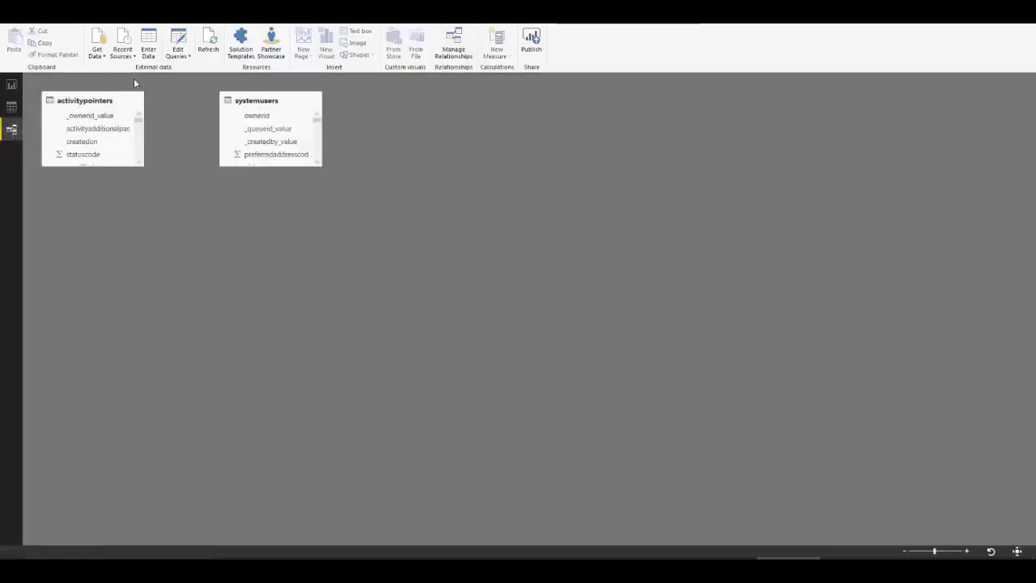
# - In the query editor, clear all column choices for activitypointers and keep _ownerid_value, createdon, statuscode and scheduledstart
pyautogui.click(176, 42)
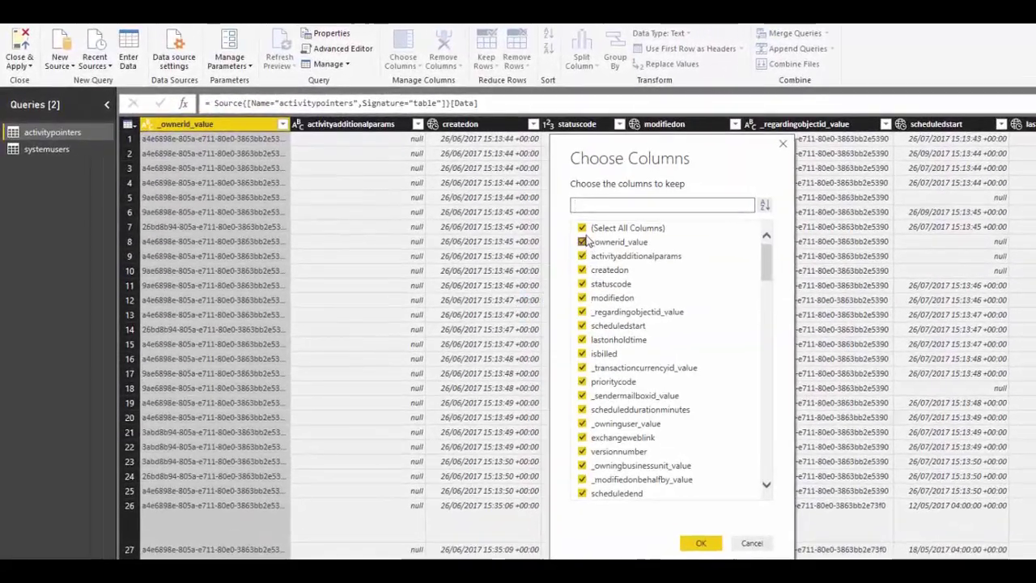
pyautogui.click(582, 227)
pyautogui.click(581, 242)
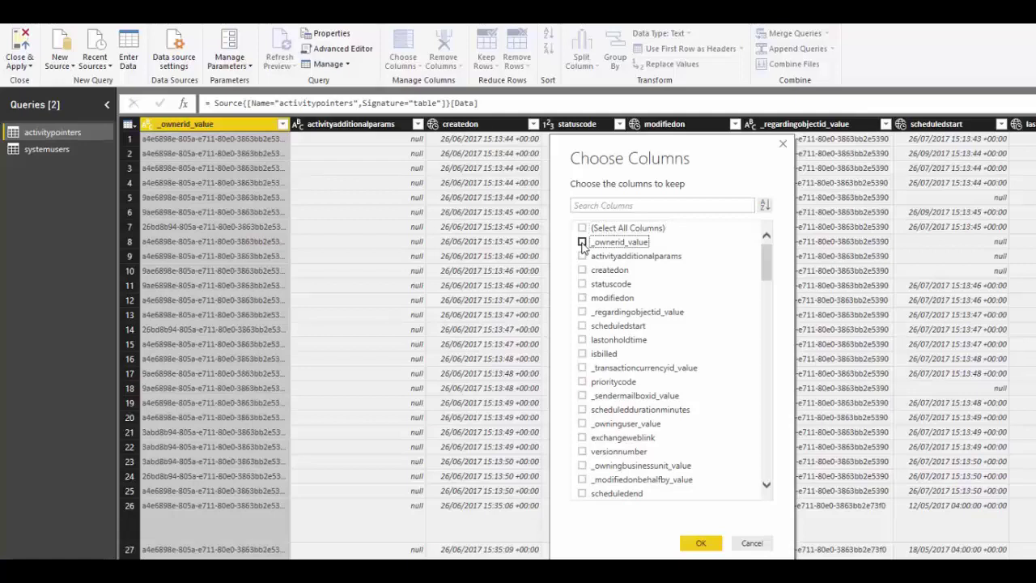
pyautogui.click(583, 270)
pyautogui.click(581, 284)
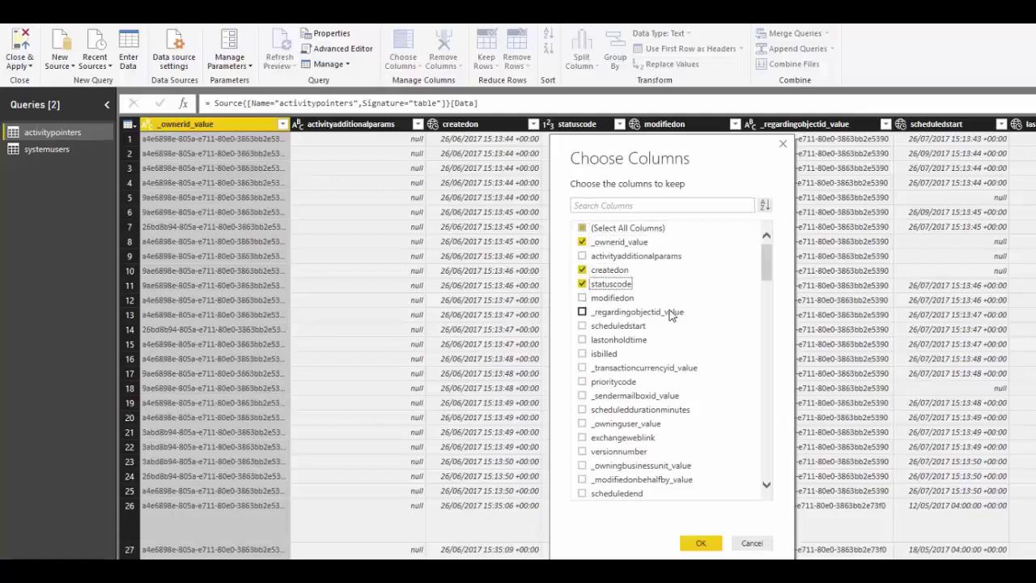
pyautogui.click(581, 326)
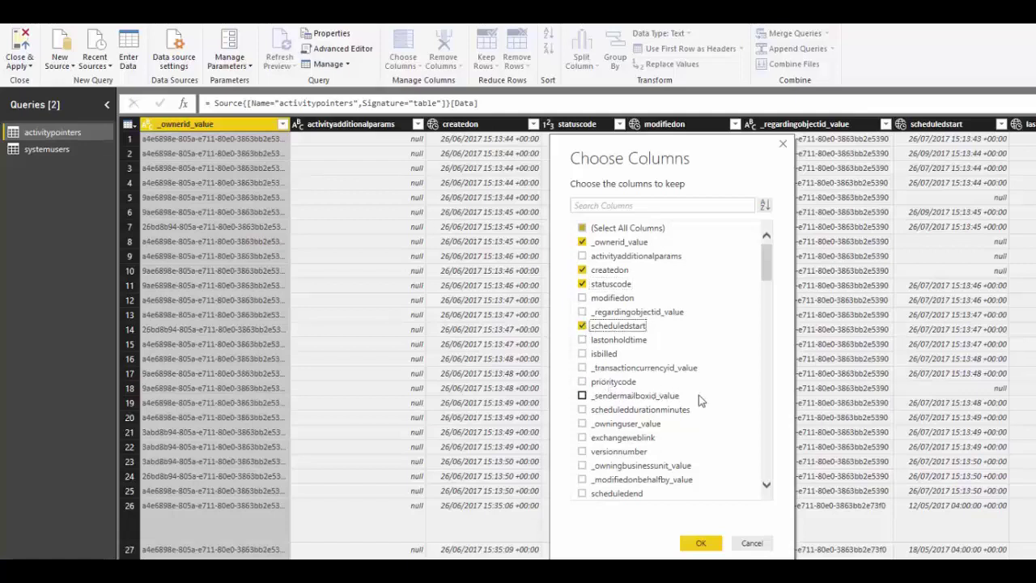
# - Add _createdby_value, scheduledend, actualend and actualdurationminutes to the activitypointers columns to keep
pyautogui.scroll(-1, 721, 415)
pyautogui.scroll(-3, 721, 418)
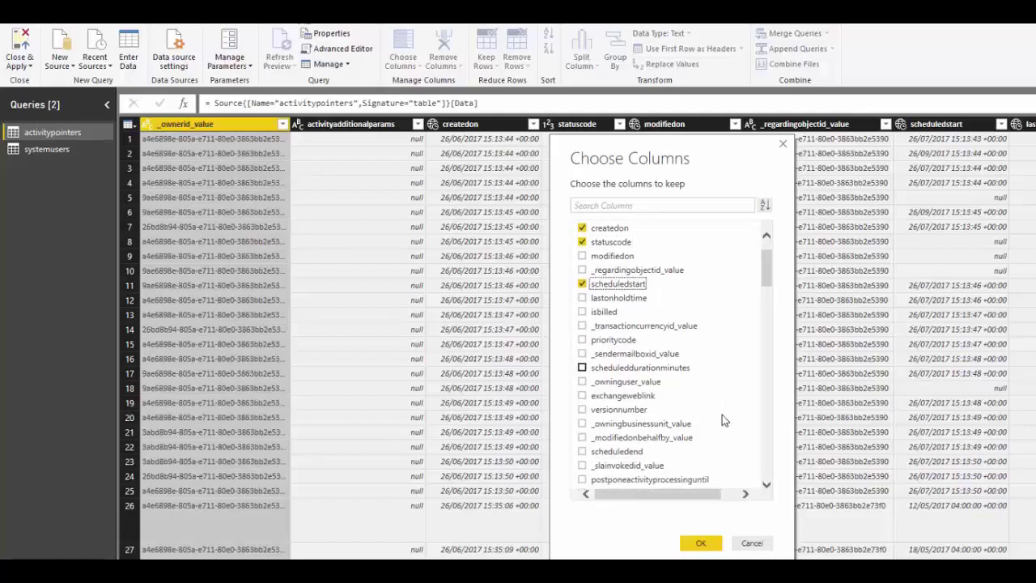
pyautogui.scroll(-7, 721, 414)
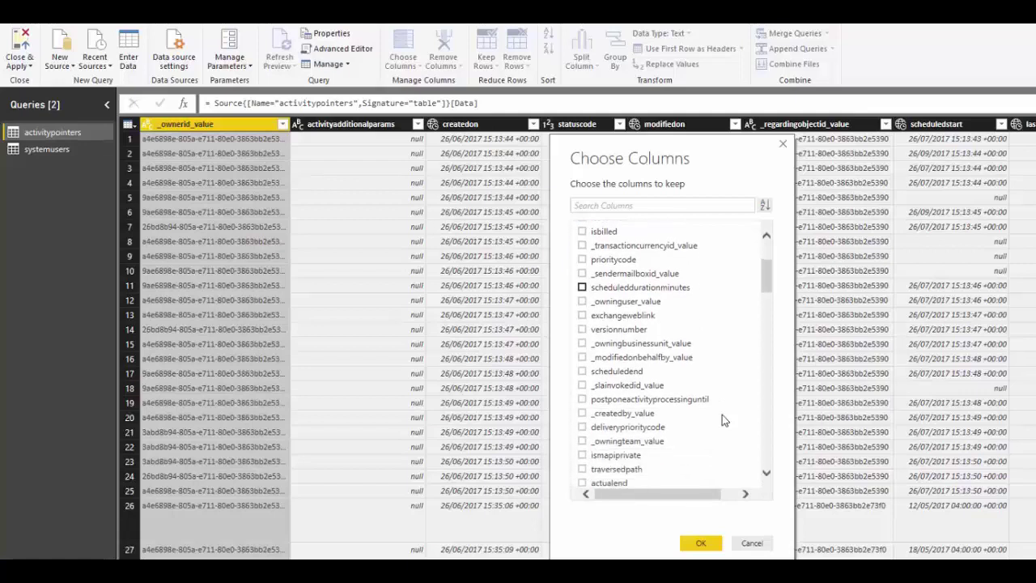
pyautogui.click(618, 414)
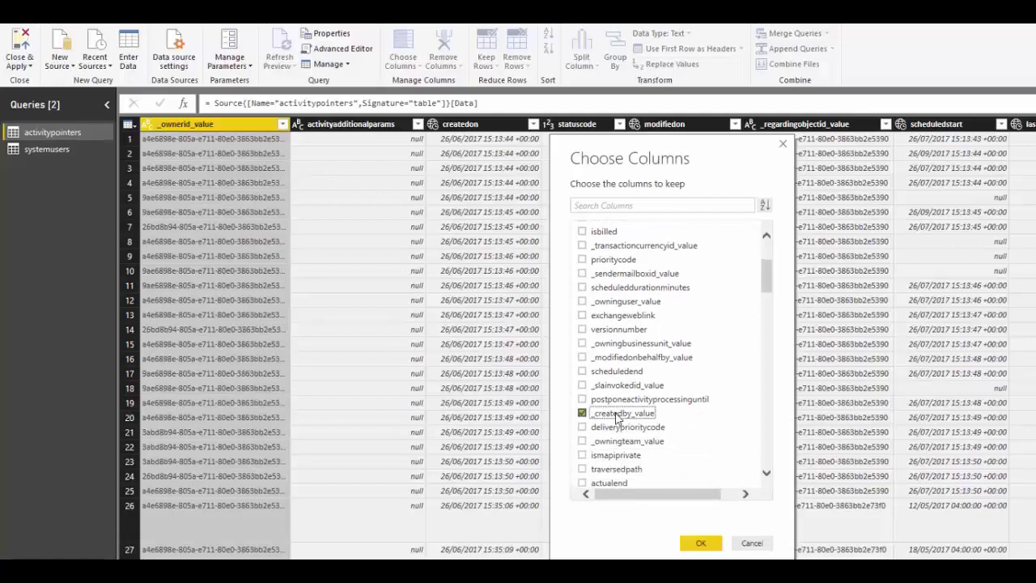
pyautogui.click(617, 372)
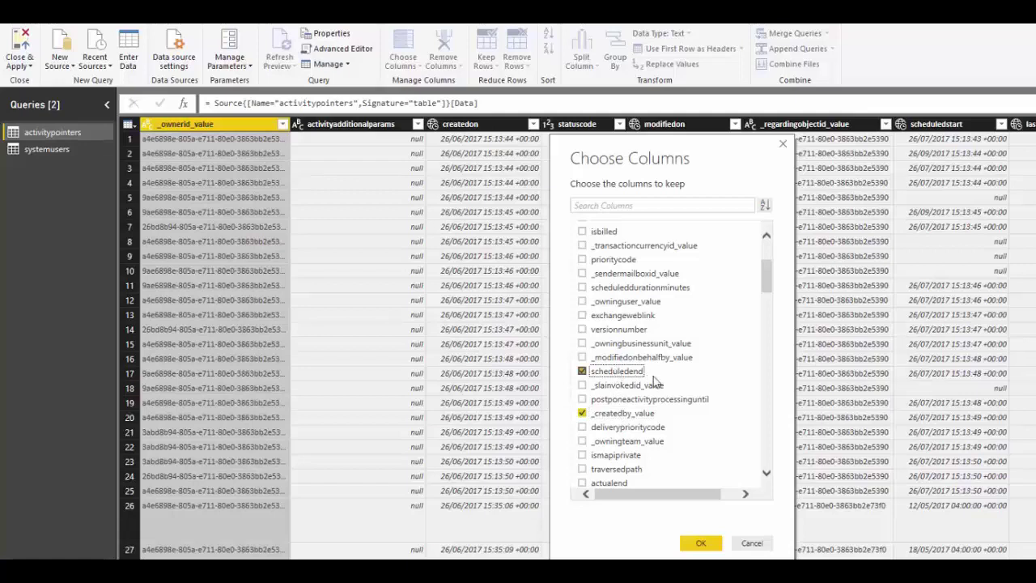
pyautogui.scroll(-7, 723, 385)
pyautogui.click(657, 407)
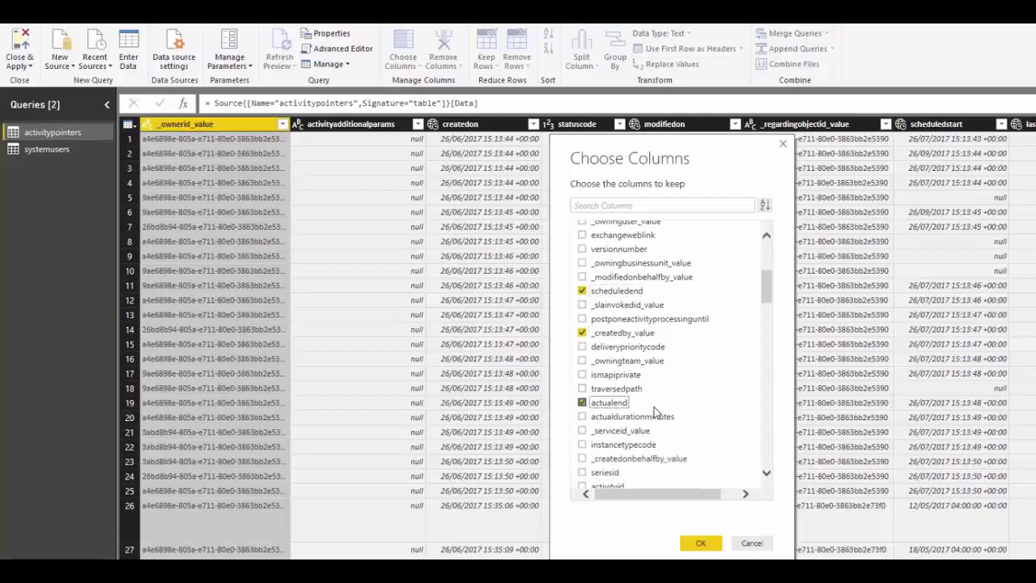
pyautogui.click(655, 417)
# - Include activityid, description, actualstart, subject, statecode and activitytypecode among the columns to keep
pyautogui.scroll(-3, 738, 407)
pyautogui.scroll(-3, 738, 407)
pyautogui.click(646, 407)
pyautogui.click(654, 421)
pyautogui.scroll(-9, 700, 405)
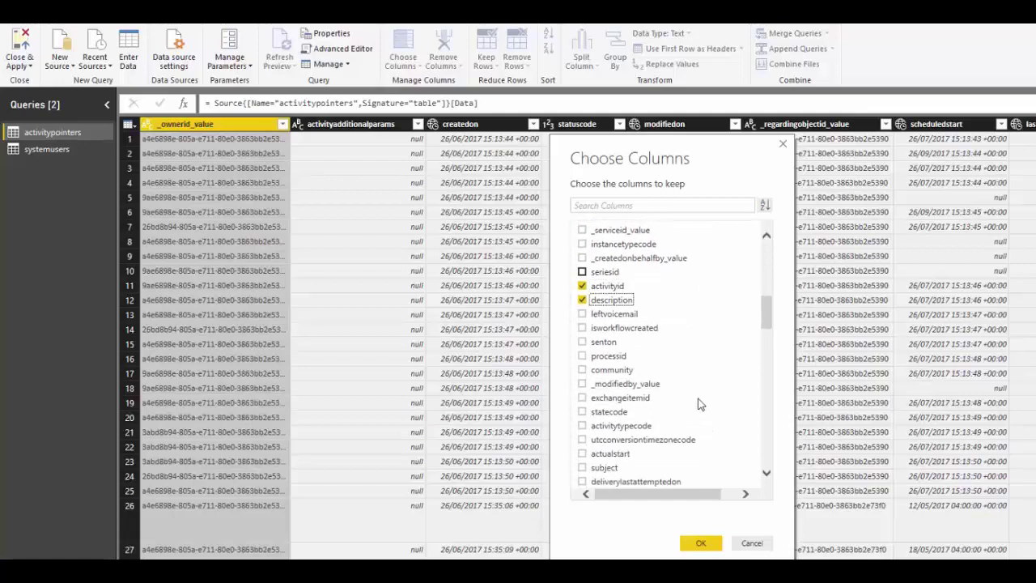
pyautogui.click(644, 453)
pyautogui.click(653, 466)
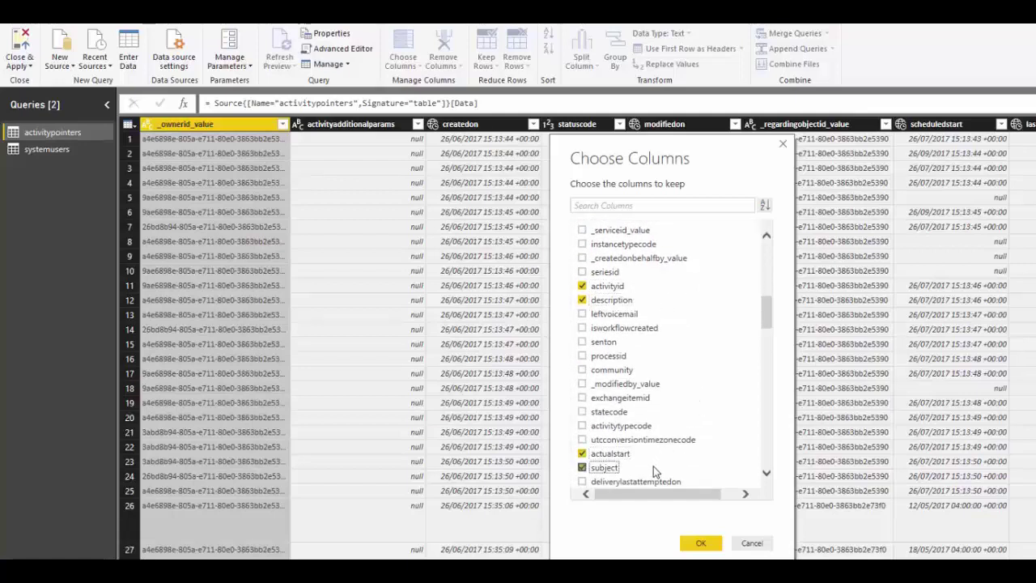
pyautogui.click(639, 413)
pyautogui.click(636, 426)
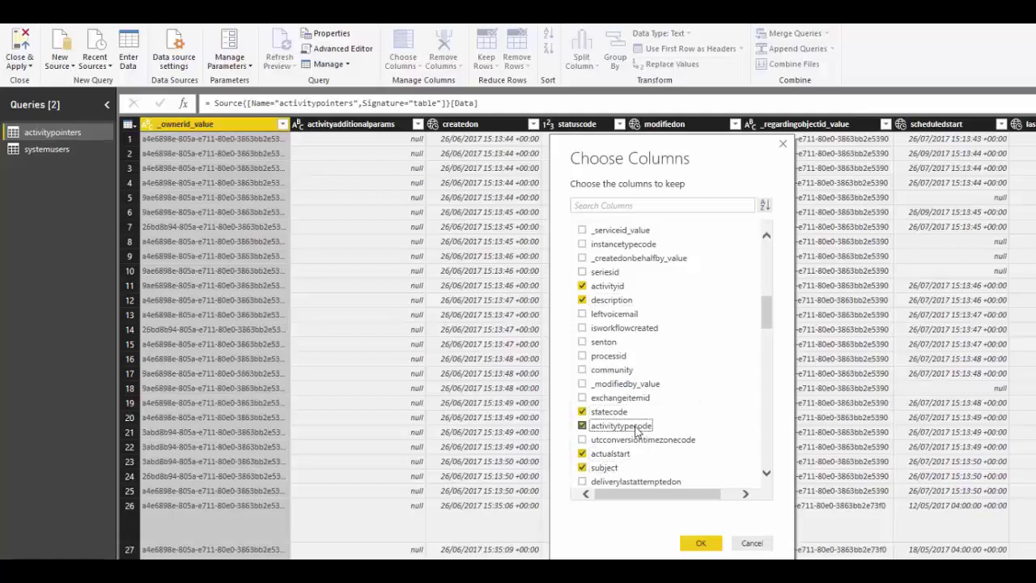
# - Also keep the related-record columns regardingobjectid_account and regardingobjectid_contact
pyautogui.scroll(-3, 723, 415)
pyautogui.scroll(-4, 724, 418)
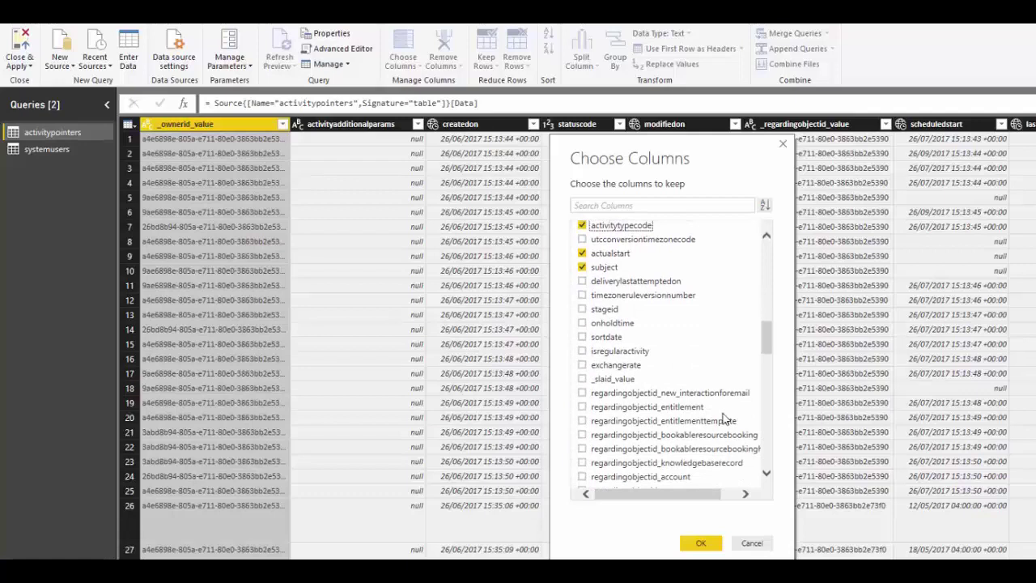
pyautogui.scroll(-2, 684, 410)
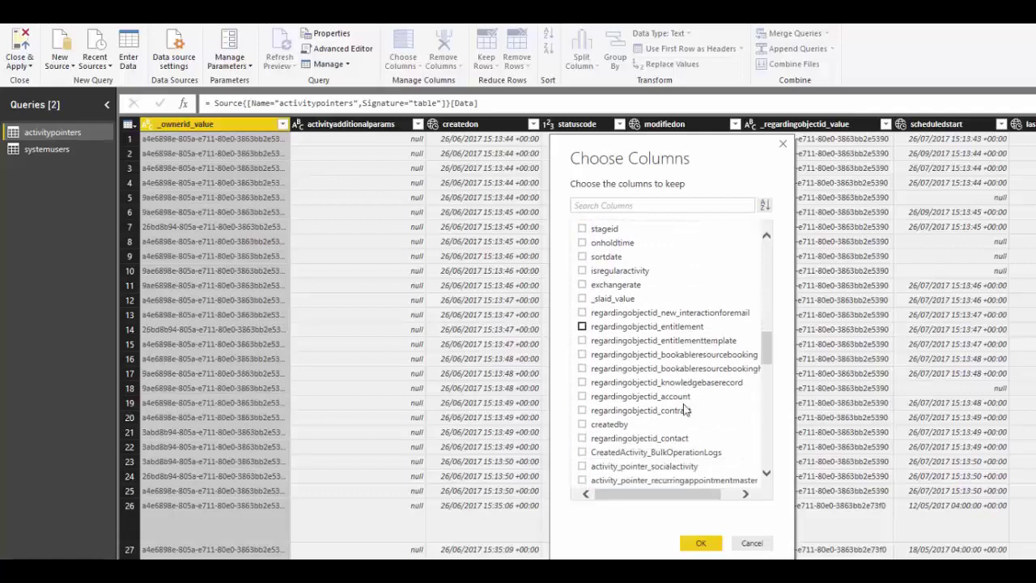
pyautogui.click(582, 397)
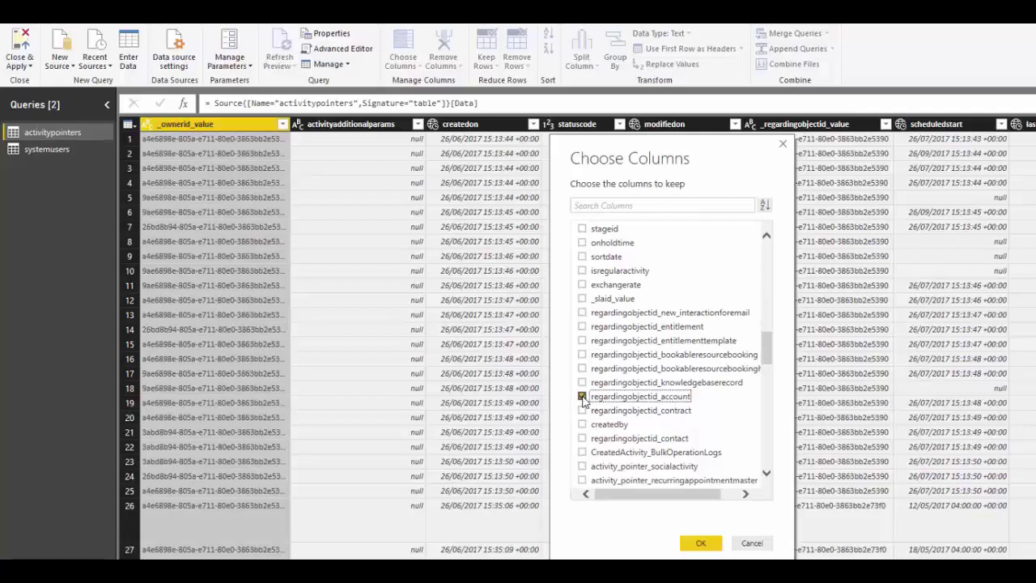
pyautogui.click(583, 438)
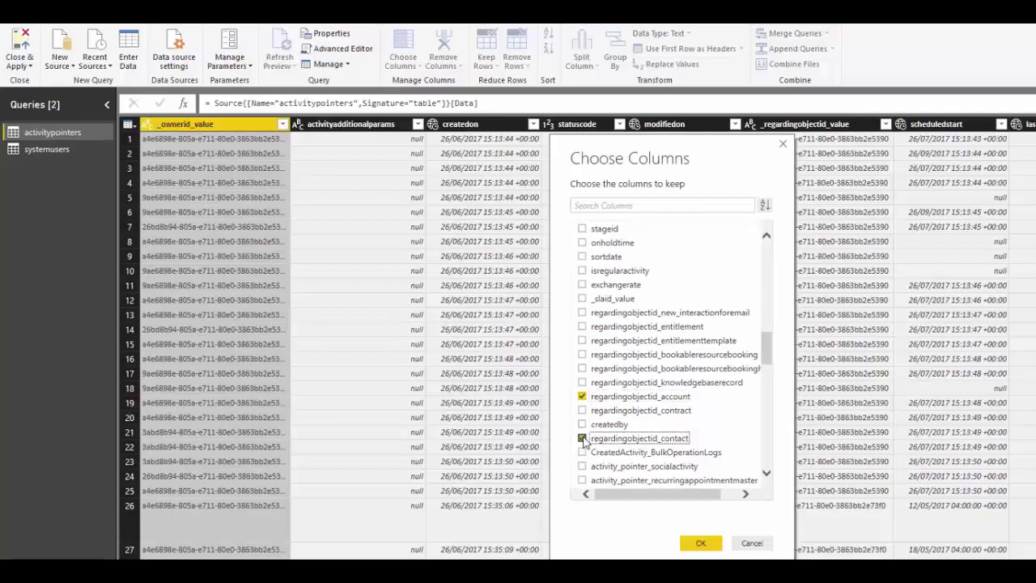
# - Filter the column list by "regarding", add regardingobjectid_lead and regardingobjectid_opportunity, and apply the complete column selection
pyautogui.click(658, 207)
pyautogui.write('regarding')
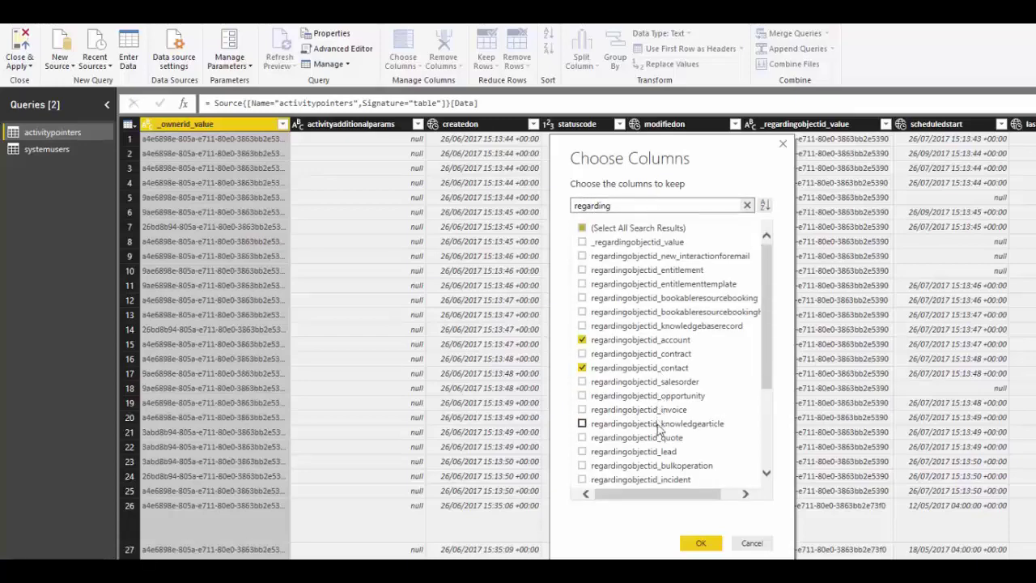
pyautogui.click(589, 453)
pyautogui.scroll(-3, 595, 441)
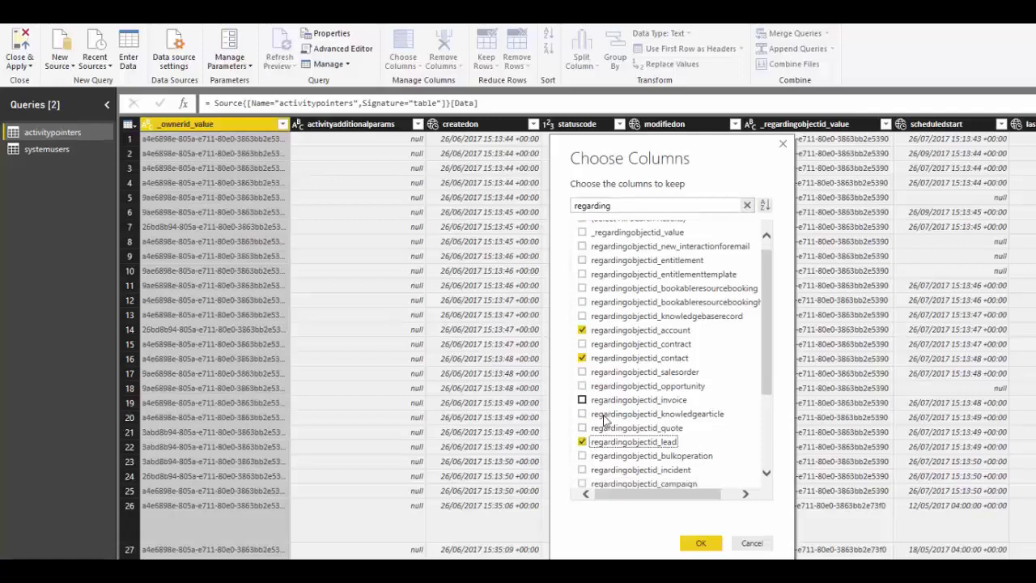
pyautogui.scroll(-2, 602, 420)
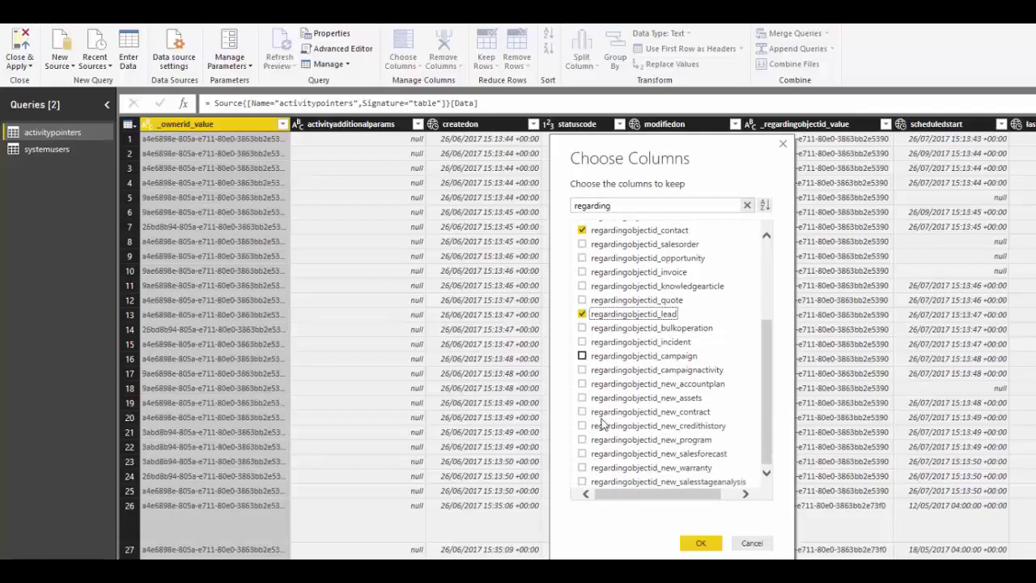
pyautogui.click(583, 258)
pyautogui.moveTo(770, 353); pyautogui.dragTo(772, 253)
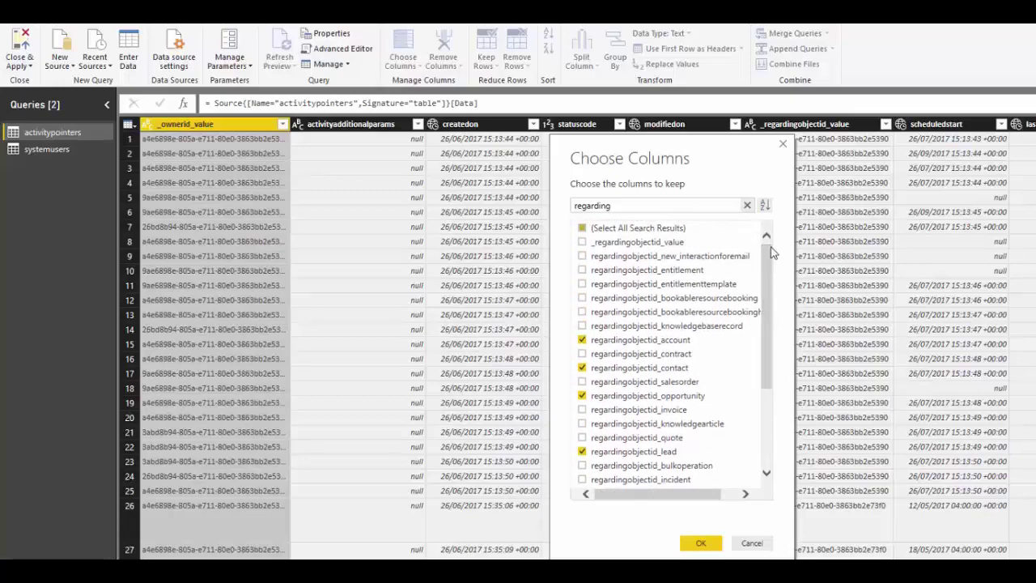
pyautogui.click(748, 206)
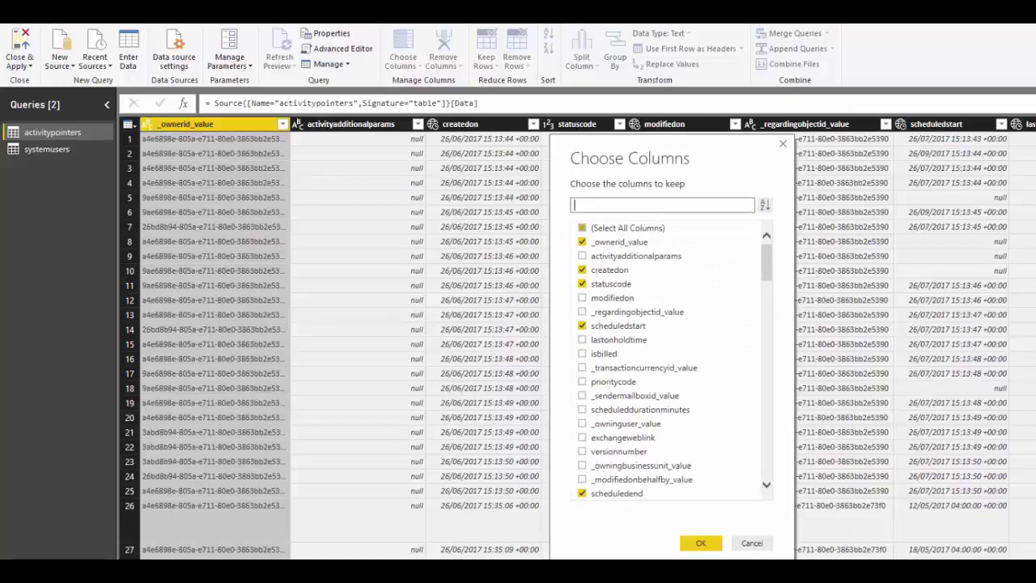
pyautogui.click(700, 543)
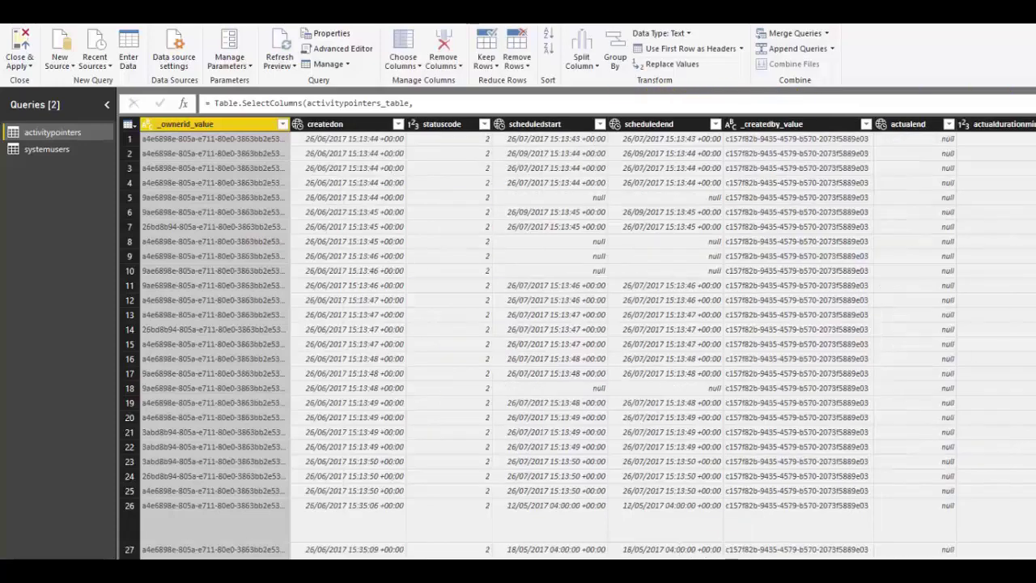
# - Expand the regardingobjectid_account records, keeping only accountid and the original column name as prefix
pyautogui.hscroll(10, 584, 338)
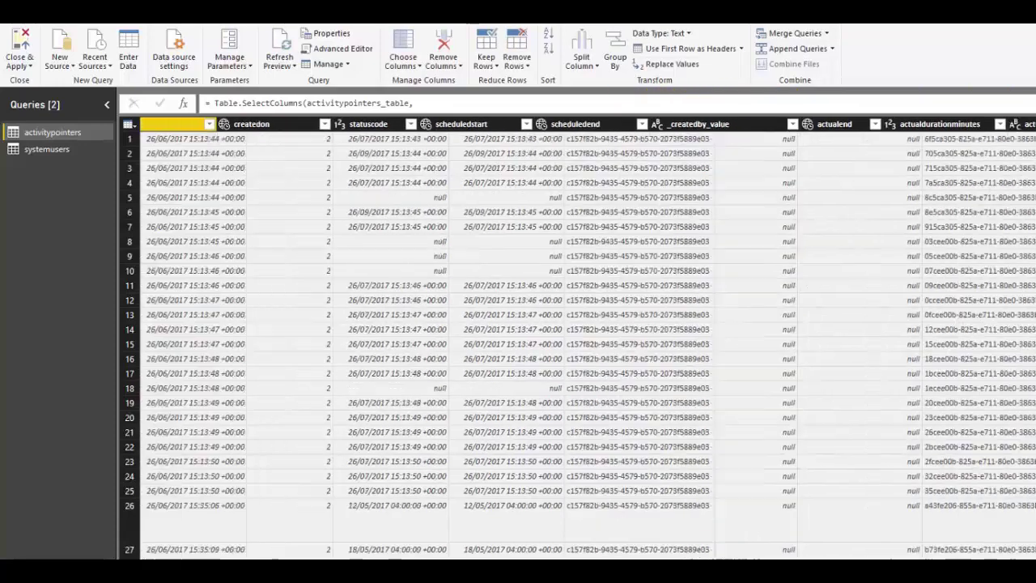
pyautogui.hscroll(10, 584, 338)
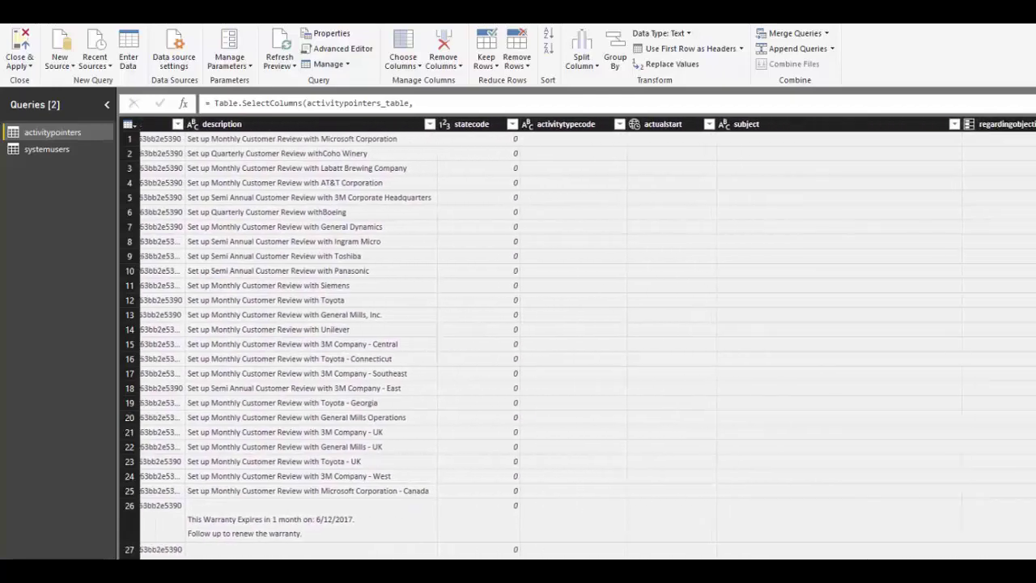
pyautogui.hscroll(3, 585, 338)
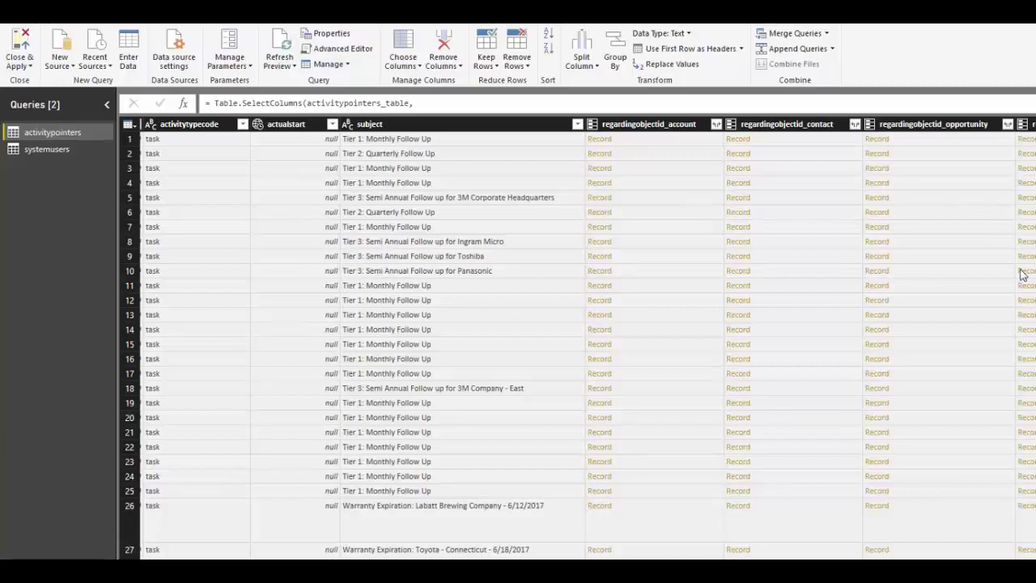
pyautogui.click(716, 124)
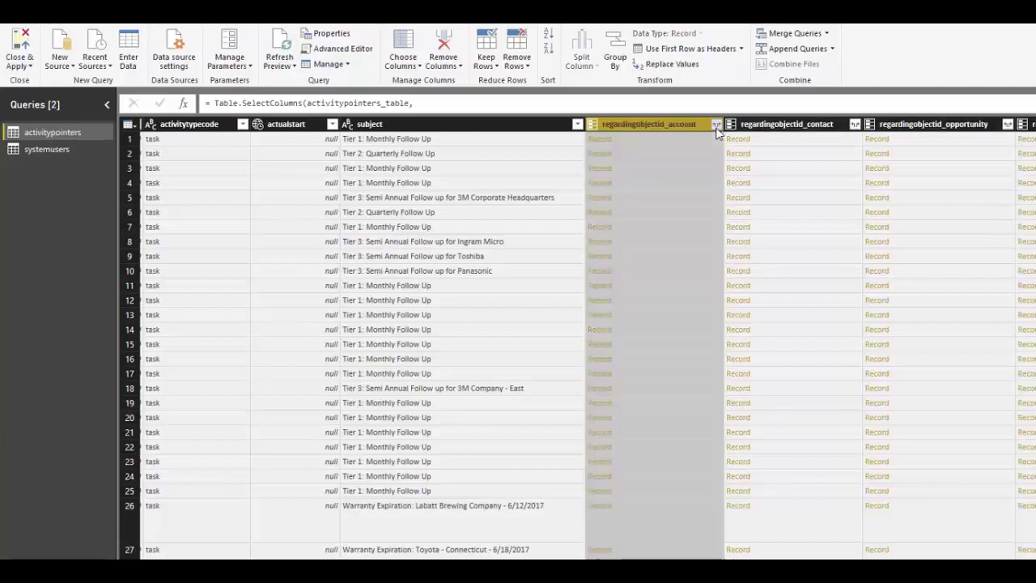
pyautogui.click(530, 166)
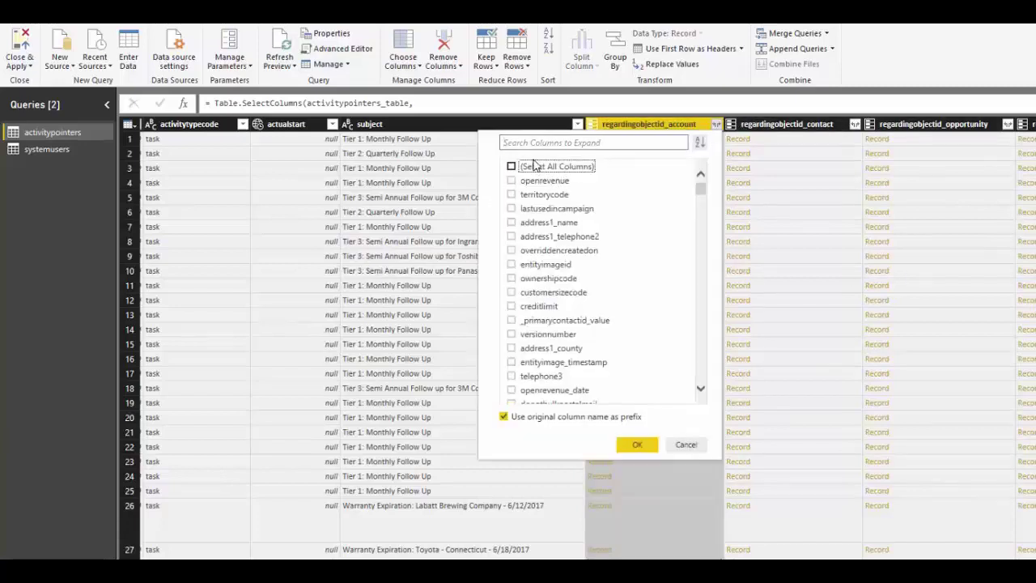
pyautogui.click(527, 143)
pyautogui.write('accoun')
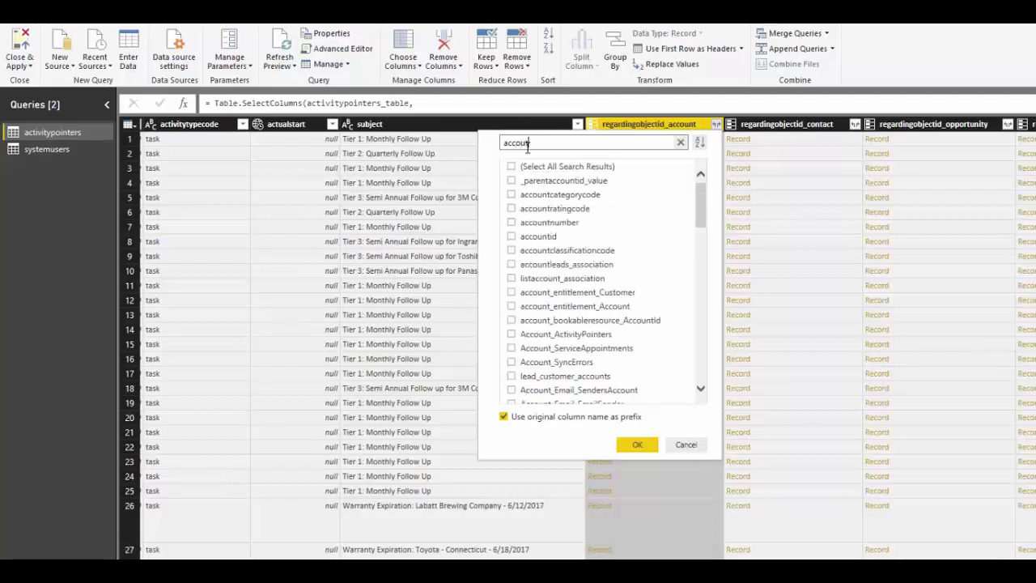
pyautogui.write('tid')
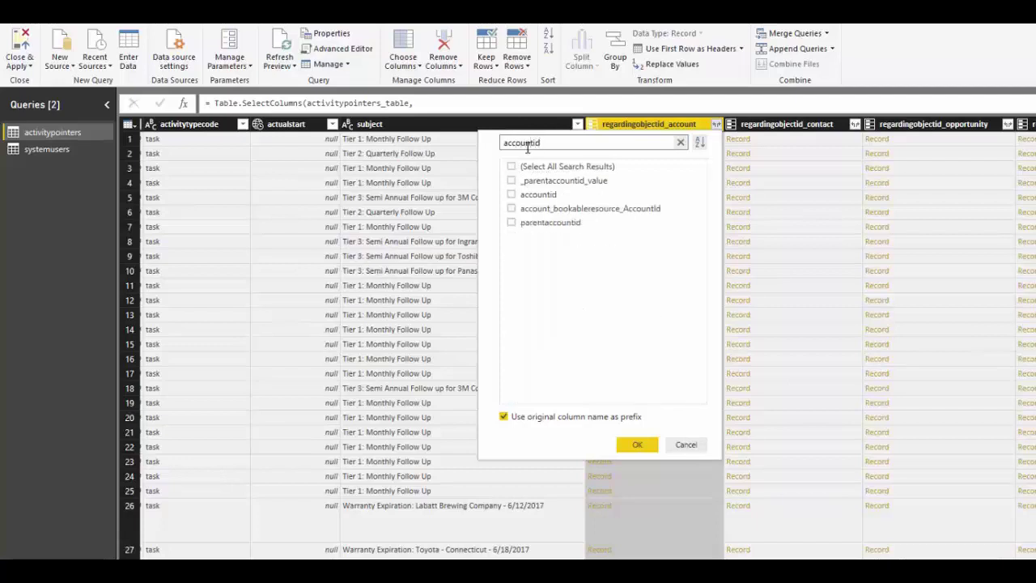
pyautogui.click(511, 194)
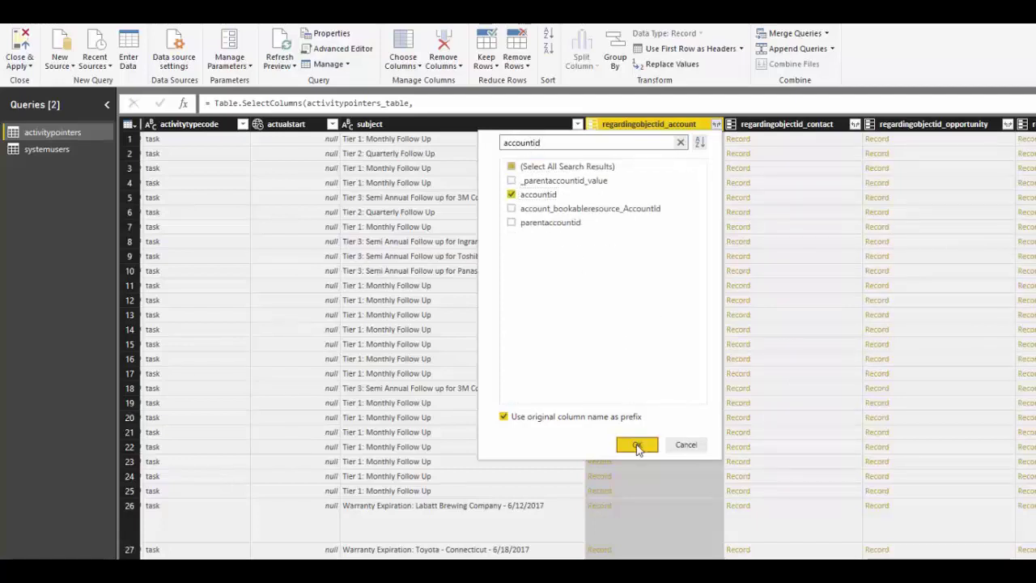
pyautogui.click(637, 447)
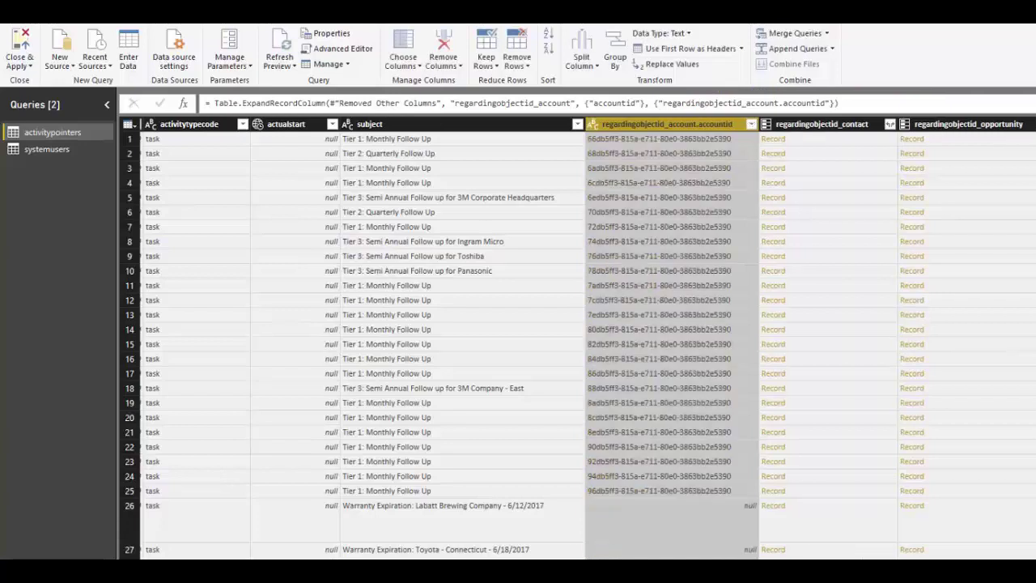
# - Expand the regardingobjectid_contact records so that only contactid is kept, prefixed with the original column name
pyautogui.click(889, 123)
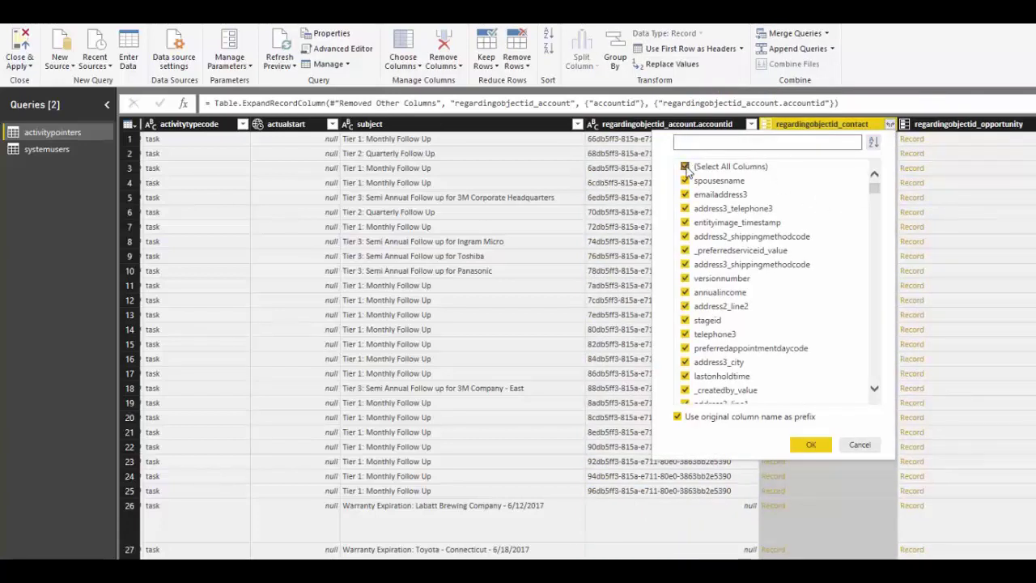
pyautogui.click(684, 166)
pyautogui.click(687, 142)
pyautogui.write('cont')
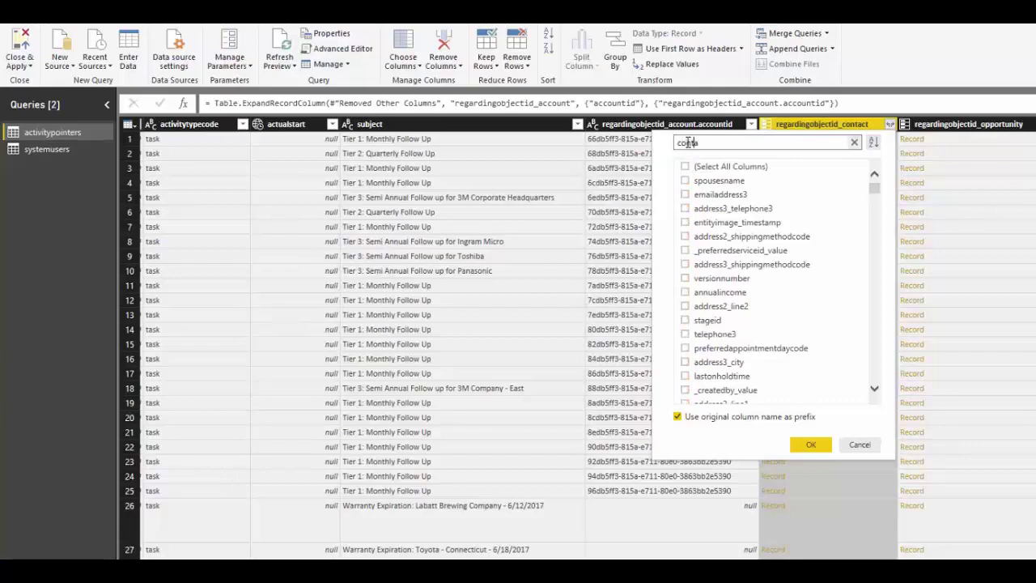
pyautogui.write('act')
pyautogui.click(685, 208)
pyautogui.click(810, 444)
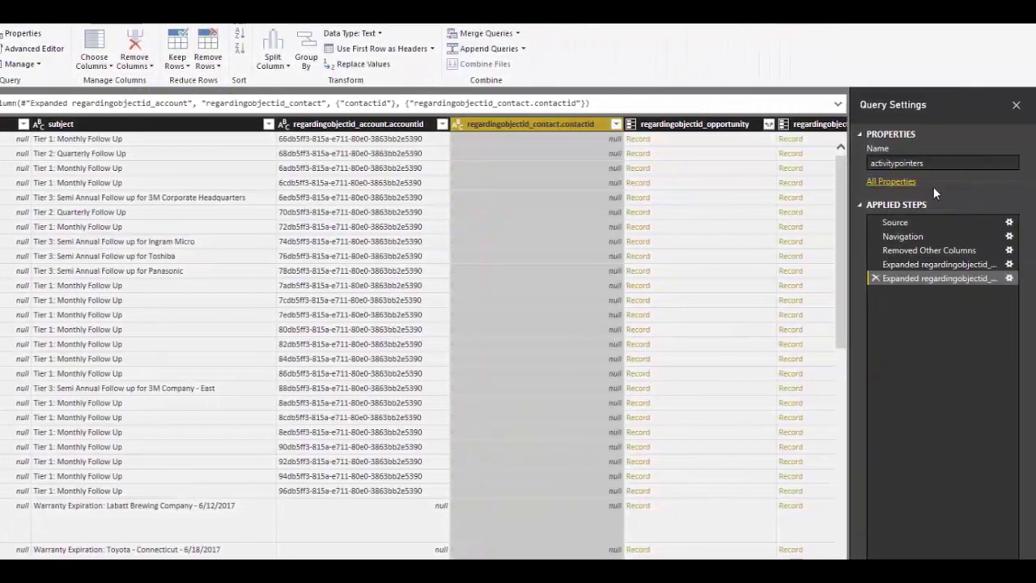
# - Expand the regardingobjectid_opportunity records to only the opportunityid column
pyautogui.click(767, 127)
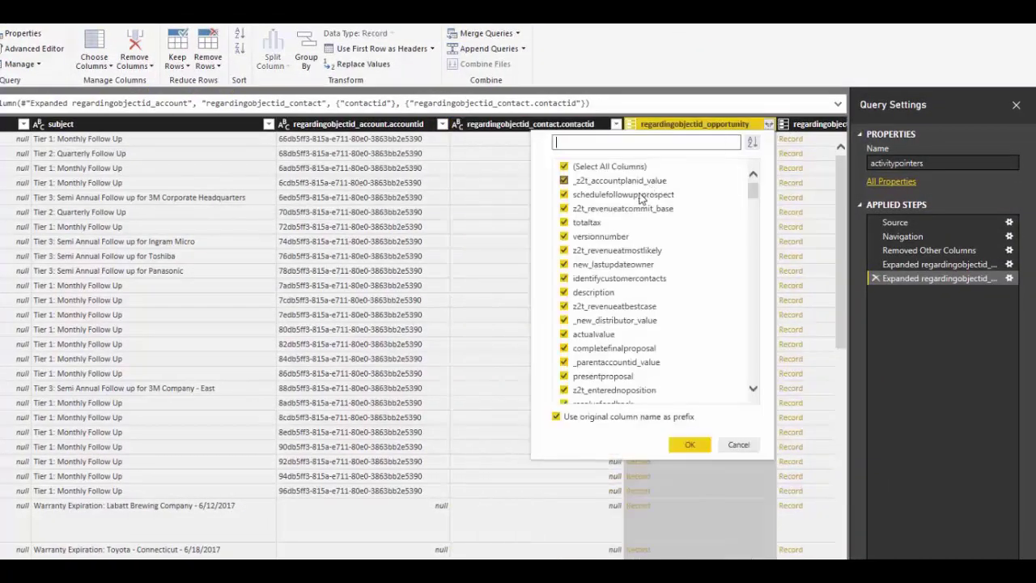
pyautogui.click(575, 142)
pyautogui.write('opport')
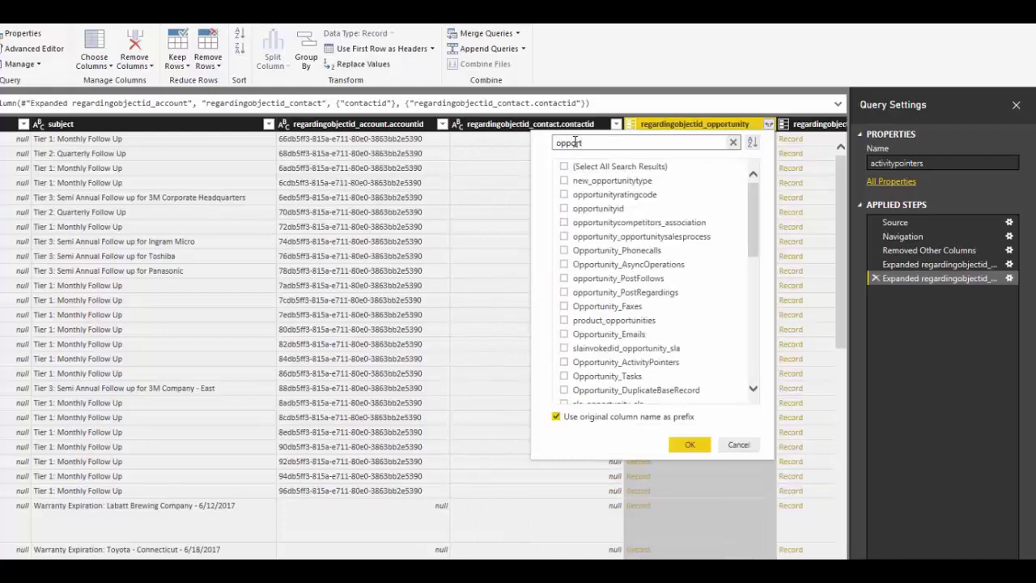
pyautogui.click(563, 208)
pyautogui.click(690, 443)
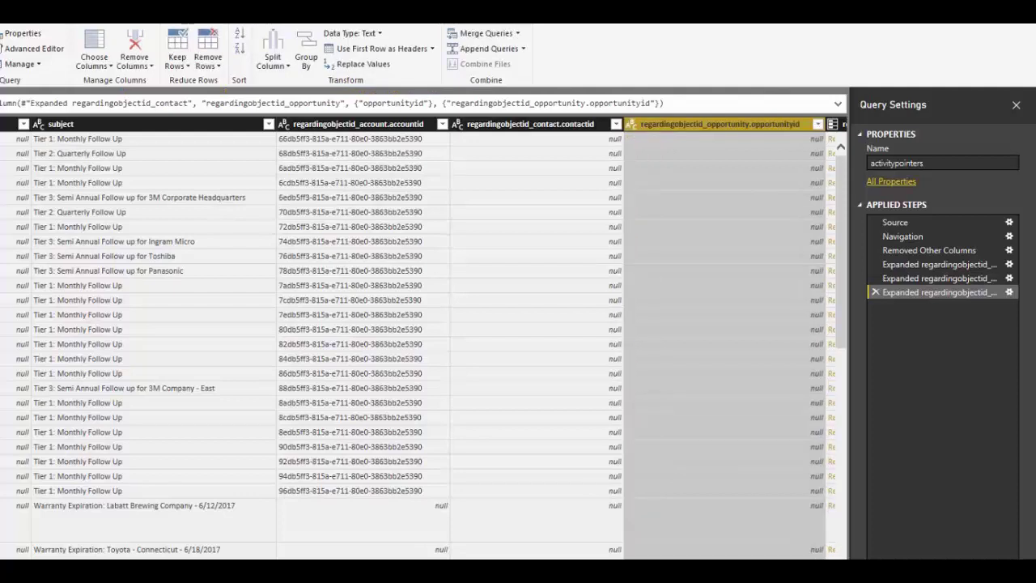
# - Expand the regardingobjectid_lead records to only leadid and check the expanded ID columns down the activitypointers rows
pyautogui.hscroll(3, 421, 340)
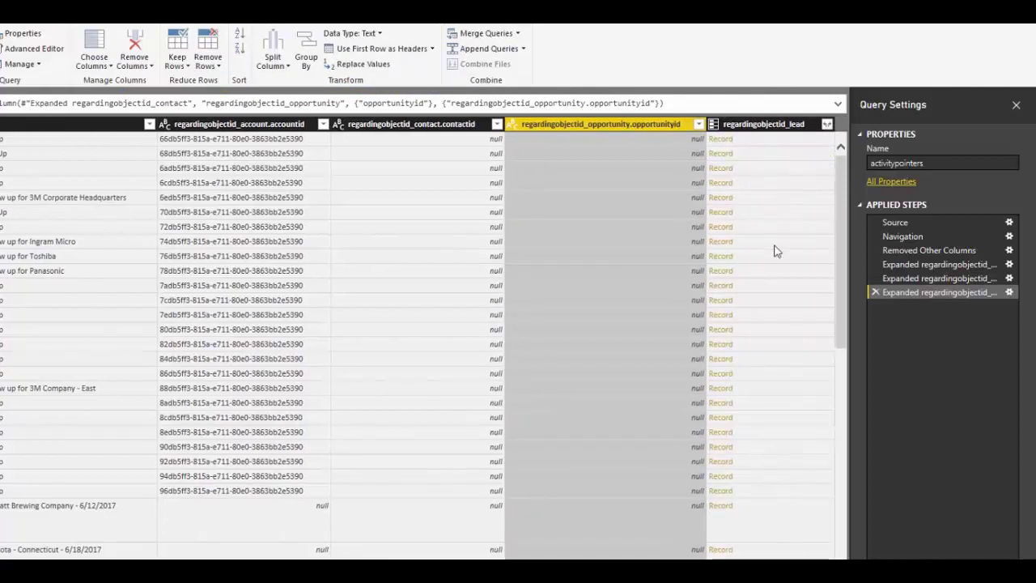
pyautogui.click(826, 124)
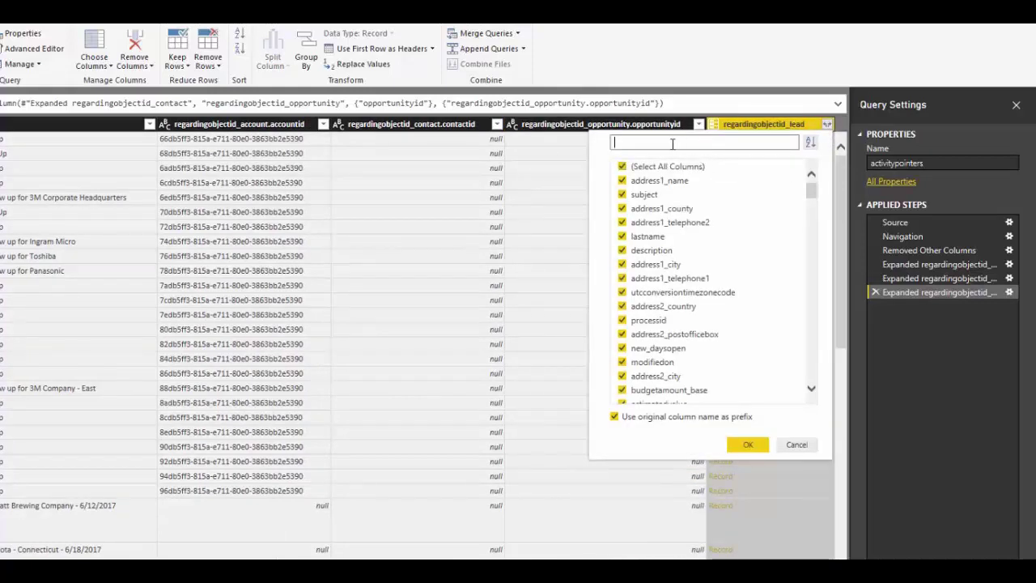
pyautogui.click(621, 165)
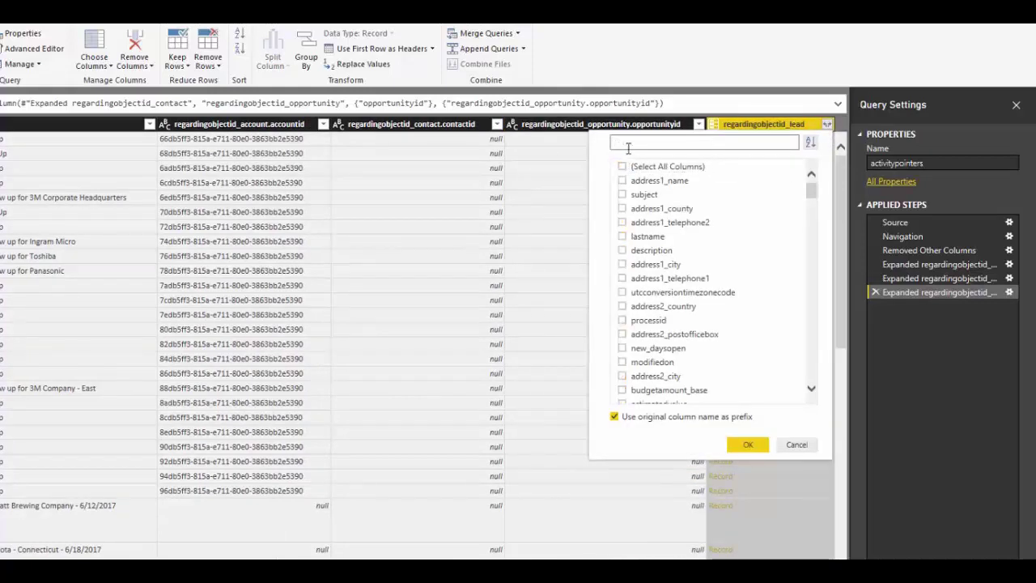
pyautogui.write('lead')
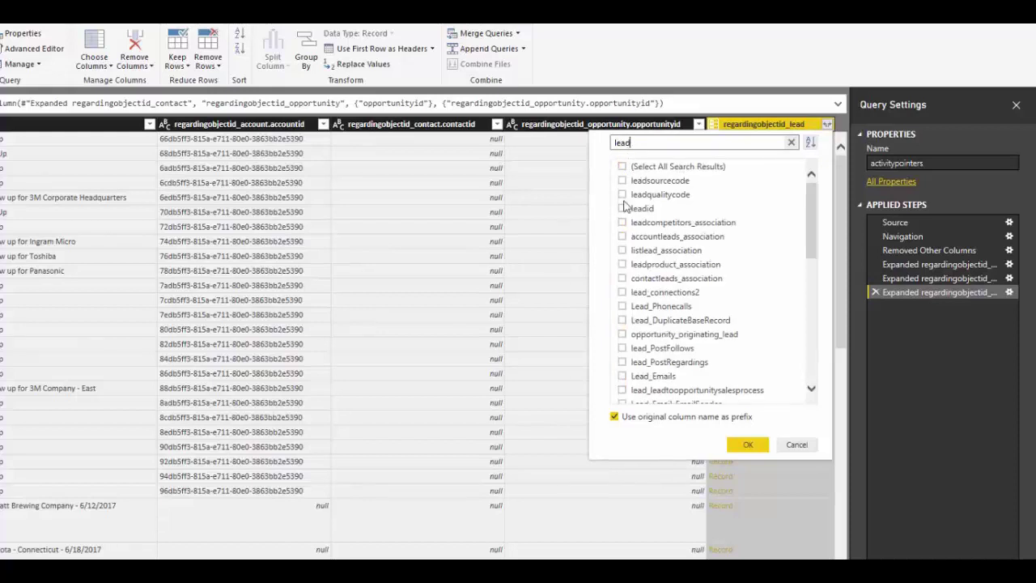
pyautogui.click(621, 208)
pyautogui.click(746, 444)
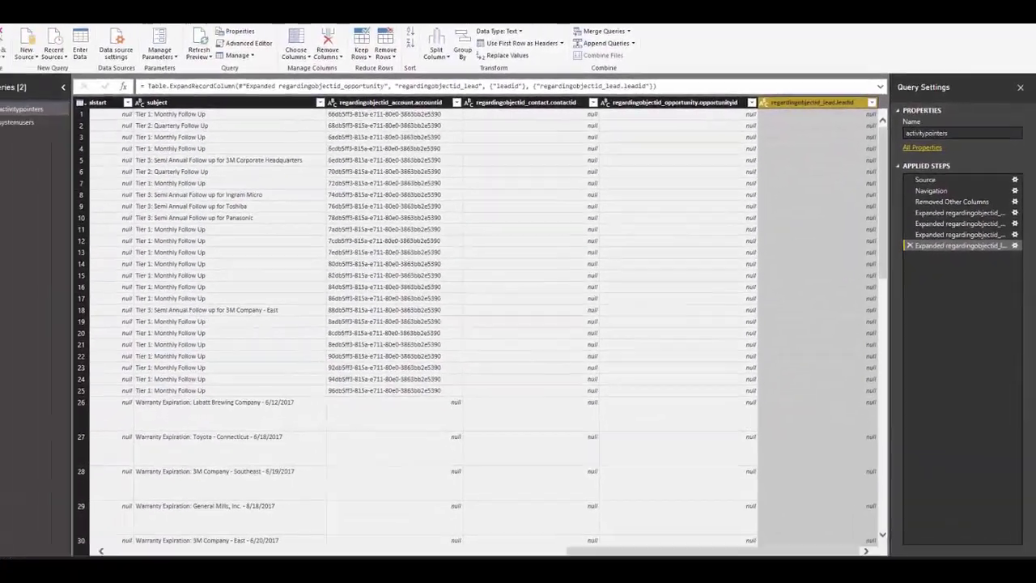
pyautogui.scroll(-15, 385, 370)
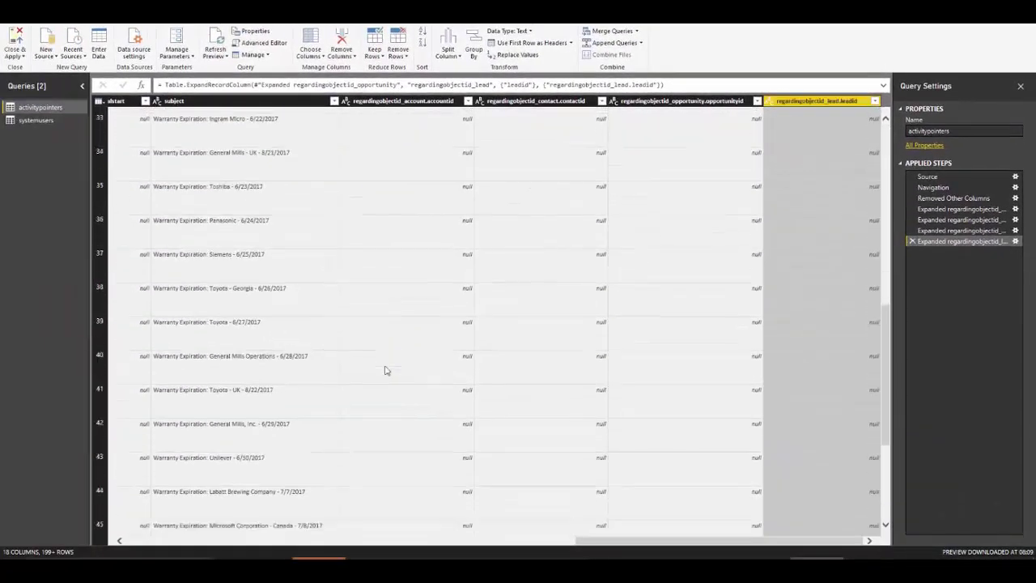
pyautogui.scroll(-15, 386, 369)
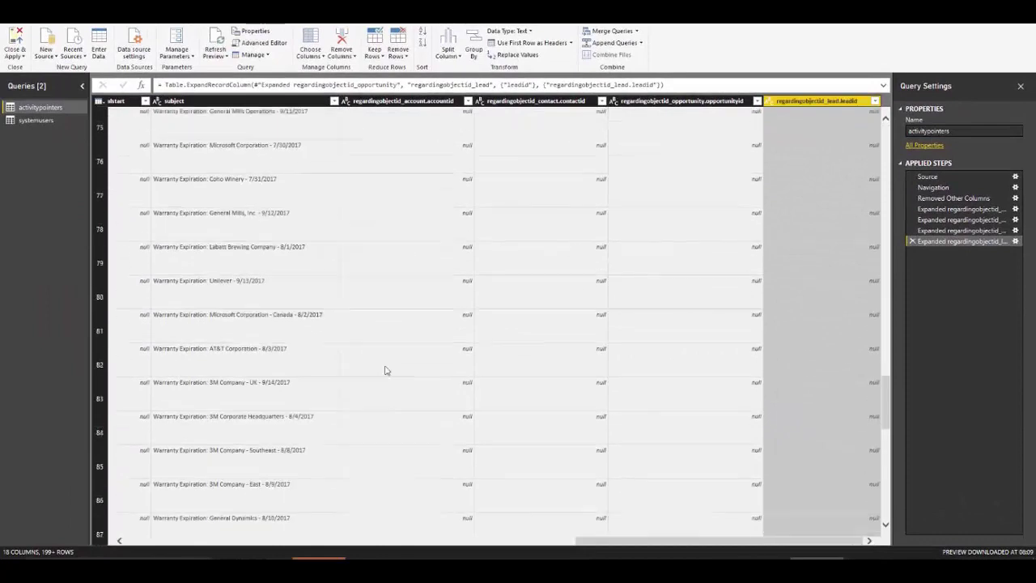
pyautogui.scroll(-5, 385, 370)
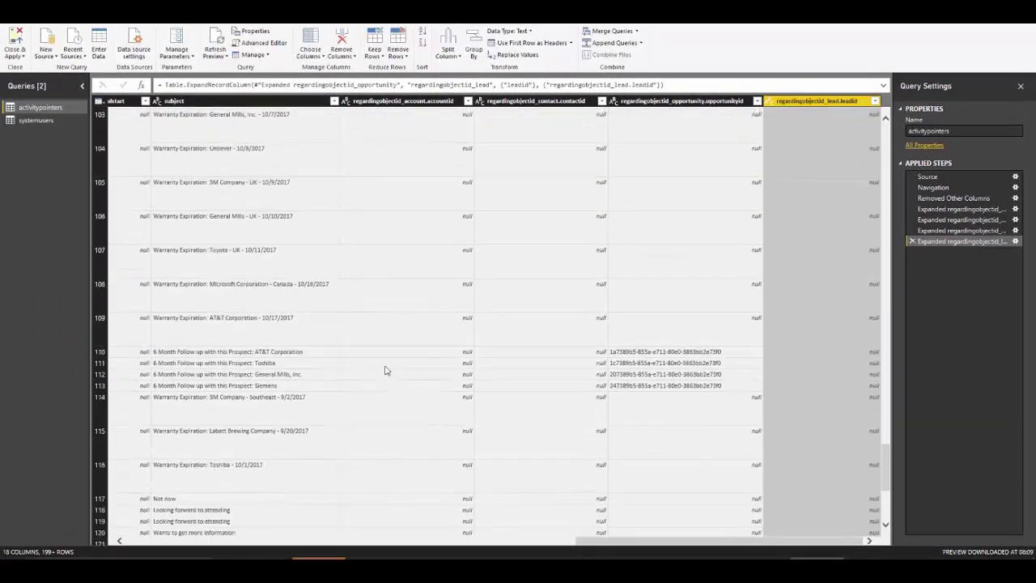
pyautogui.click(675, 101)
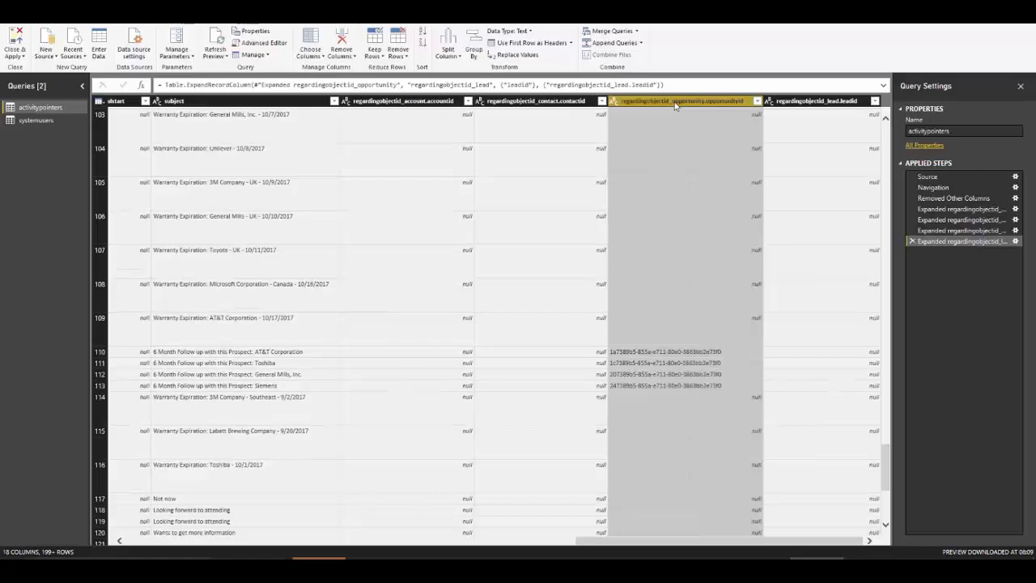
# - Reduce the systemusers query to the ownerid and fullname columns
pyautogui.click(35, 120)
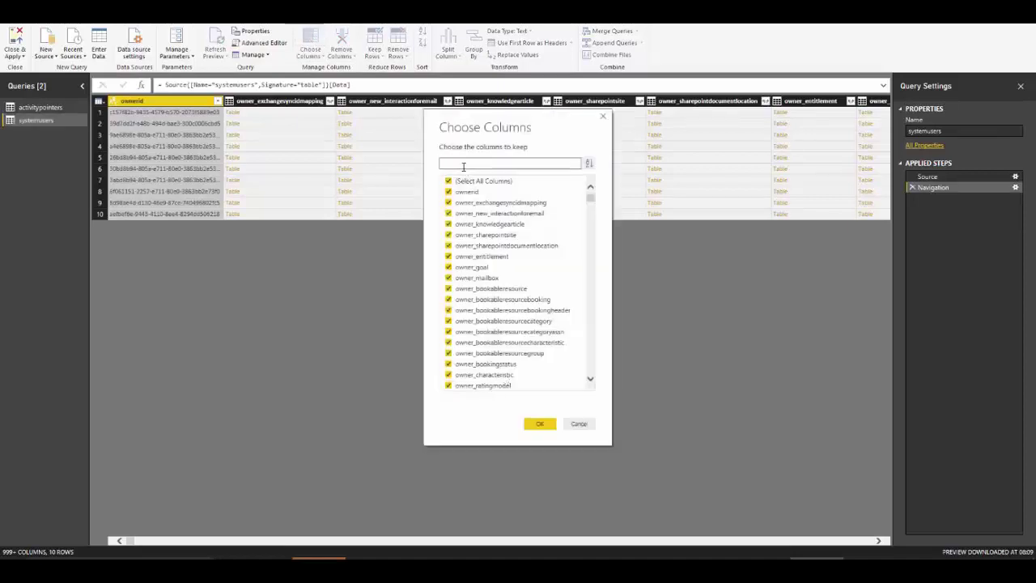
pyautogui.click(448, 181)
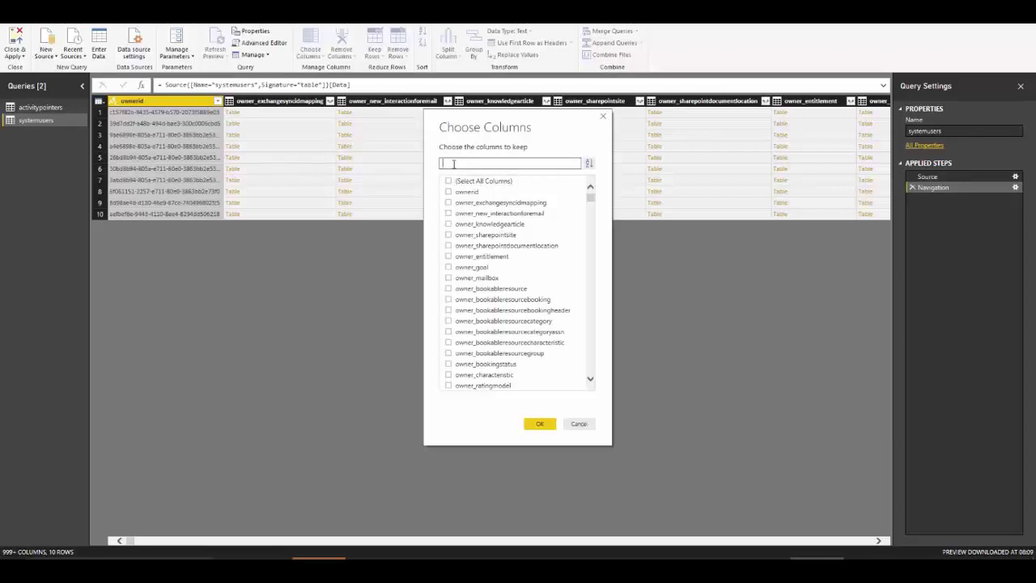
pyautogui.click(448, 191)
pyautogui.click(466, 164)
pyautogui.write('fullname')
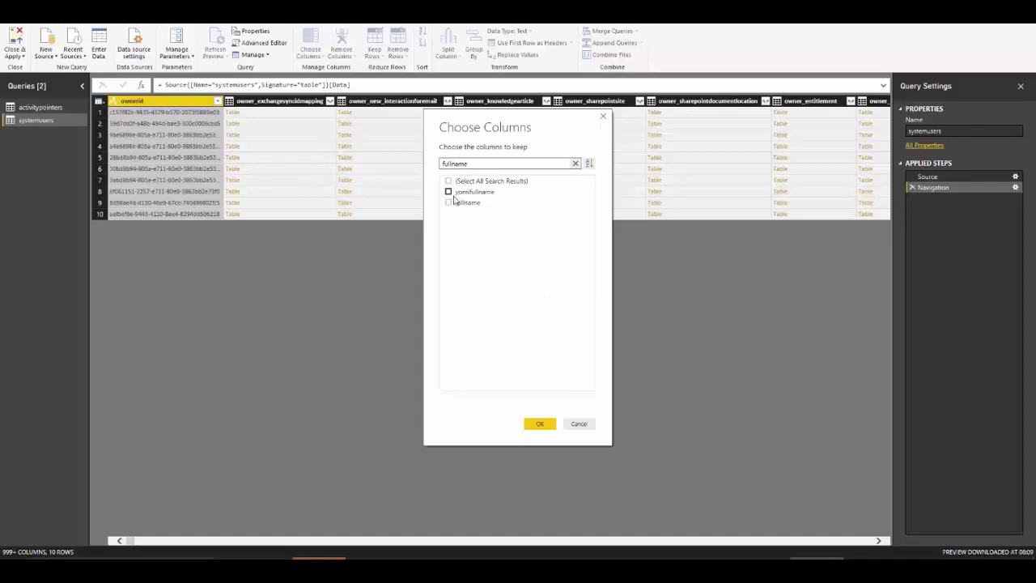
pyautogui.click(449, 202)
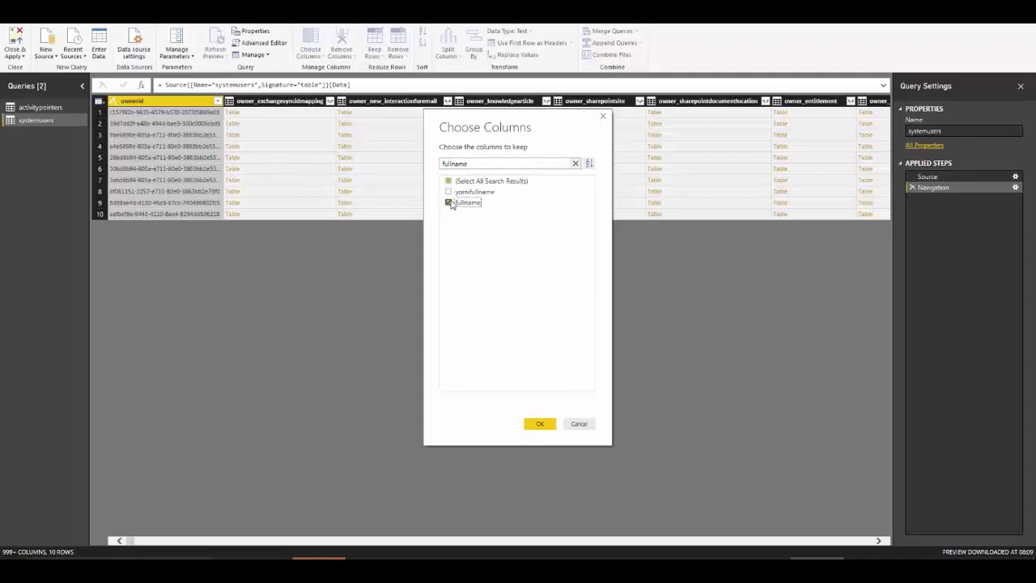
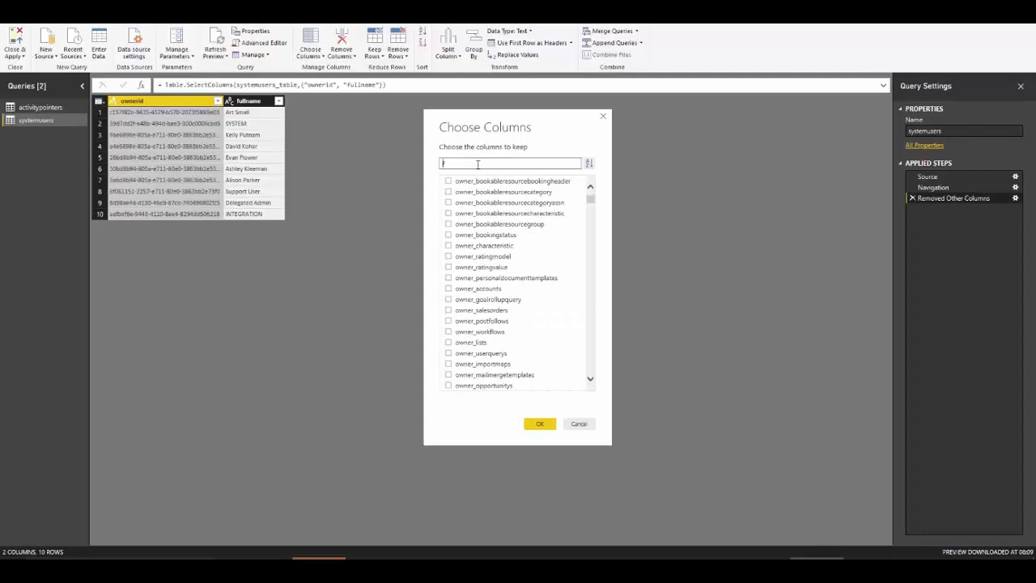
pyautogui.write('irst')
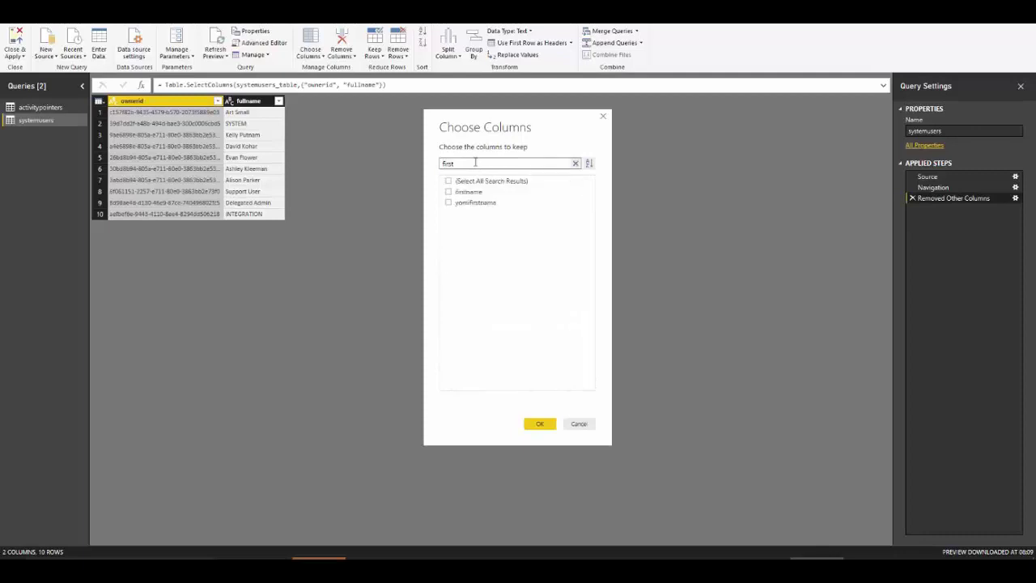
pyautogui.click(448, 191)
pyautogui.click(536, 423)
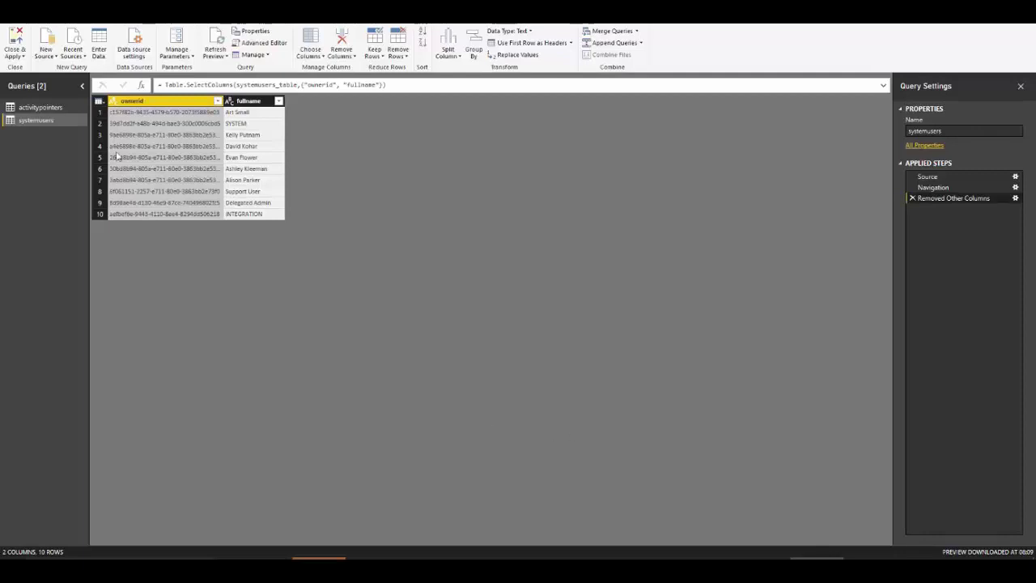
# - Apply the query changes, then space the systemusers and activitypointers tables apart in the relationship diagram and enlarge activitypointers to show all fields
pyautogui.click(15, 41)
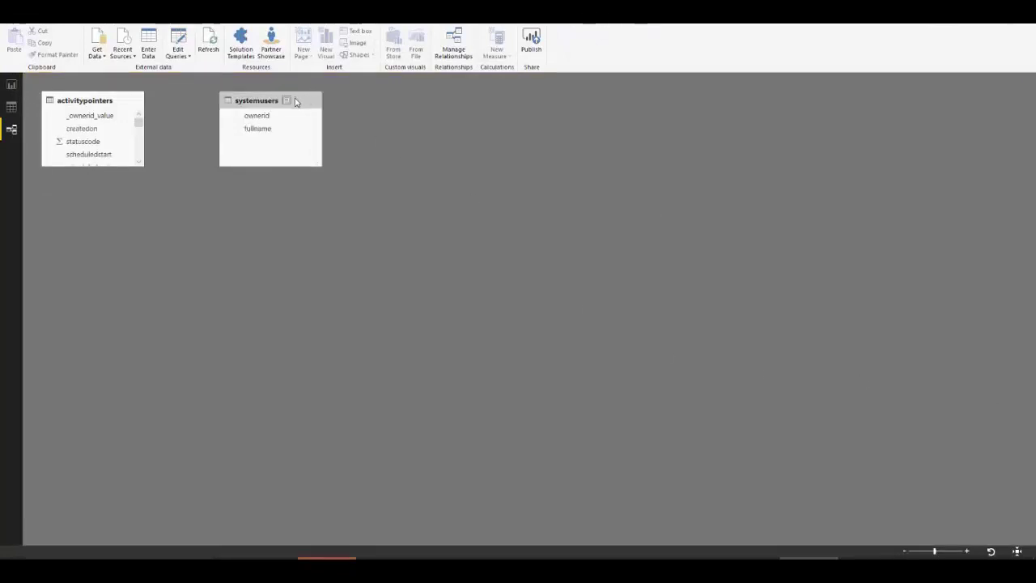
pyautogui.moveTo(269, 102); pyautogui.dragTo(631, 103)
pyautogui.moveTo(104, 106); pyautogui.dragTo(353, 106)
pyautogui.moveTo(338, 201); pyautogui.dragTo(353, 361)
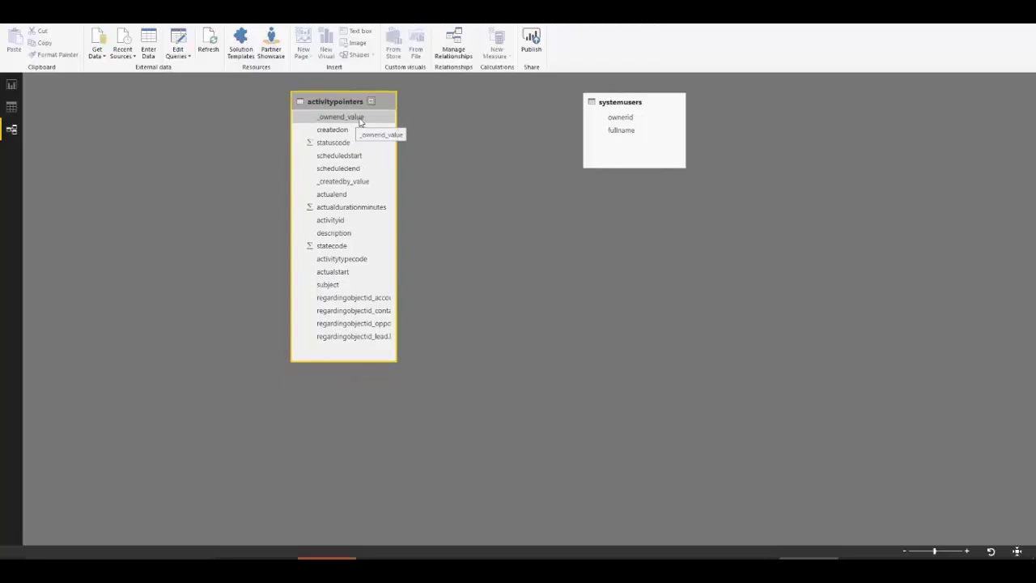
# - Relate _ownerid_value in activitypointers to ownerid in systemusers and switch to the blank report page
pyautogui.moveTo(363, 122); pyautogui.dragTo(625, 125)
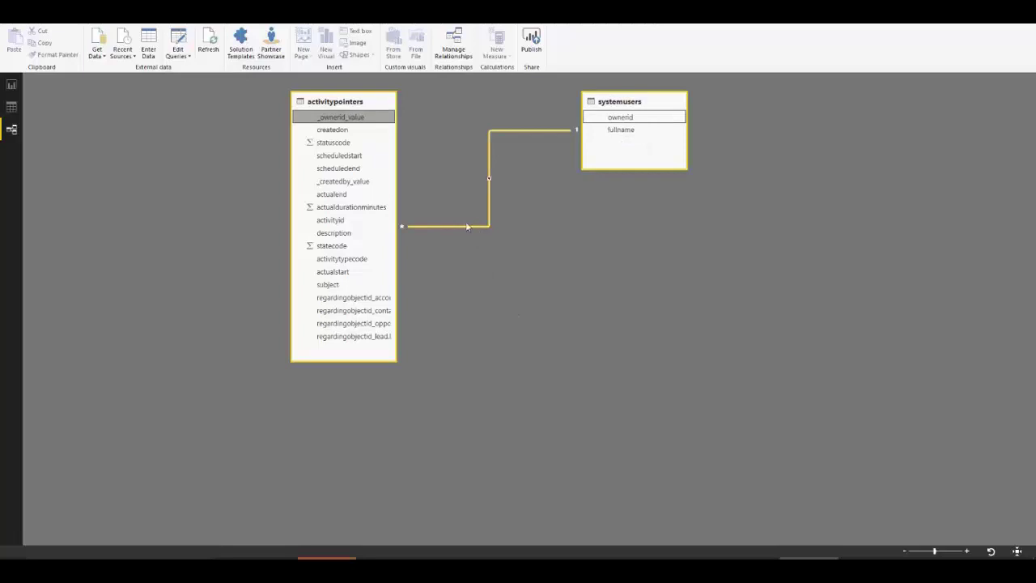
pyautogui.click(12, 85)
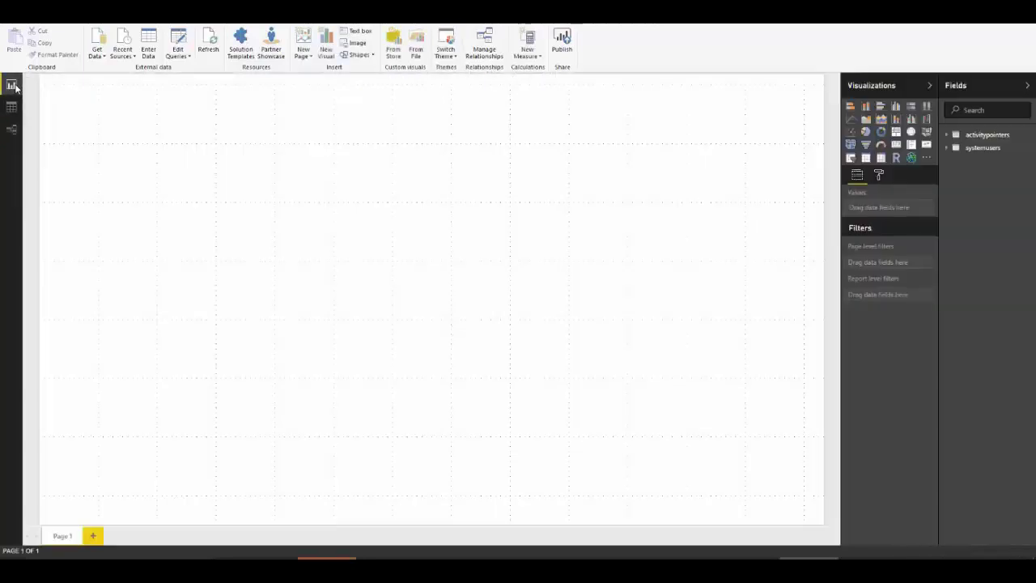
# - Rename the systemusers table to Users and the activitypointers table to Activities
pyautogui.click(979, 150)
pyautogui.doubleClick(982, 151)
pyautogui.write('Users')
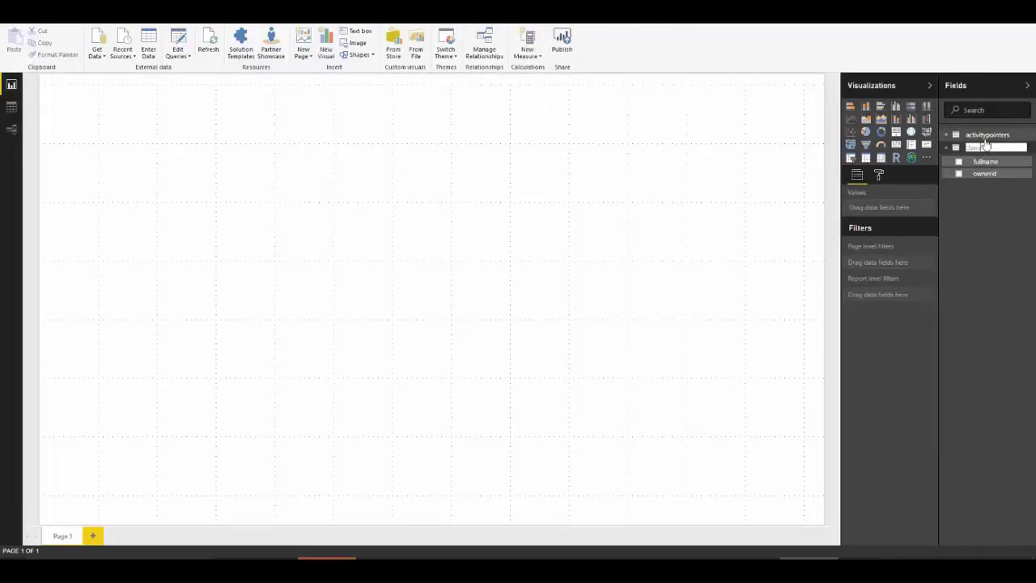
pyautogui.click(989, 135)
pyautogui.rightClick(979, 138)
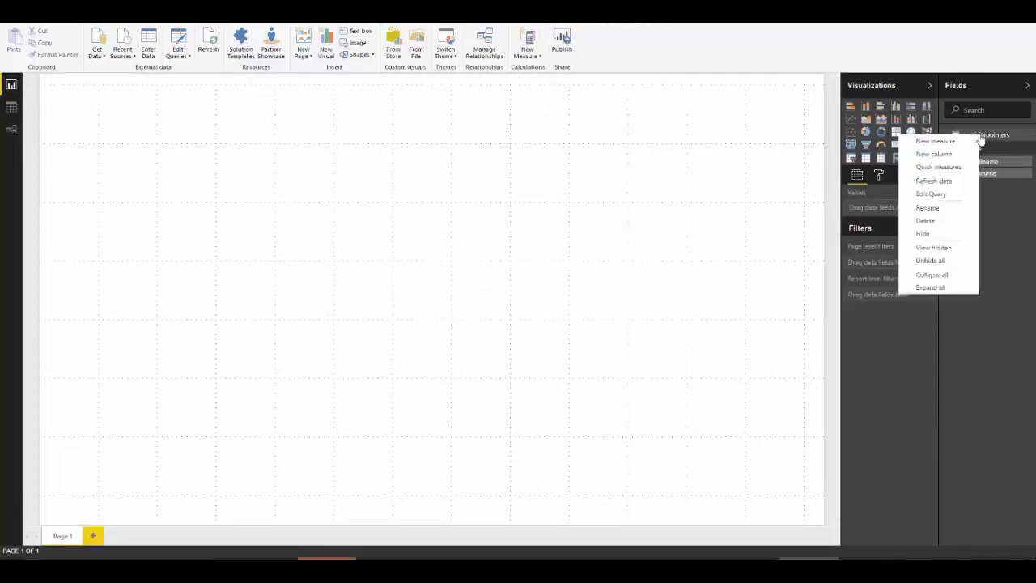
pyautogui.click(955, 208)
pyautogui.write('Activities')
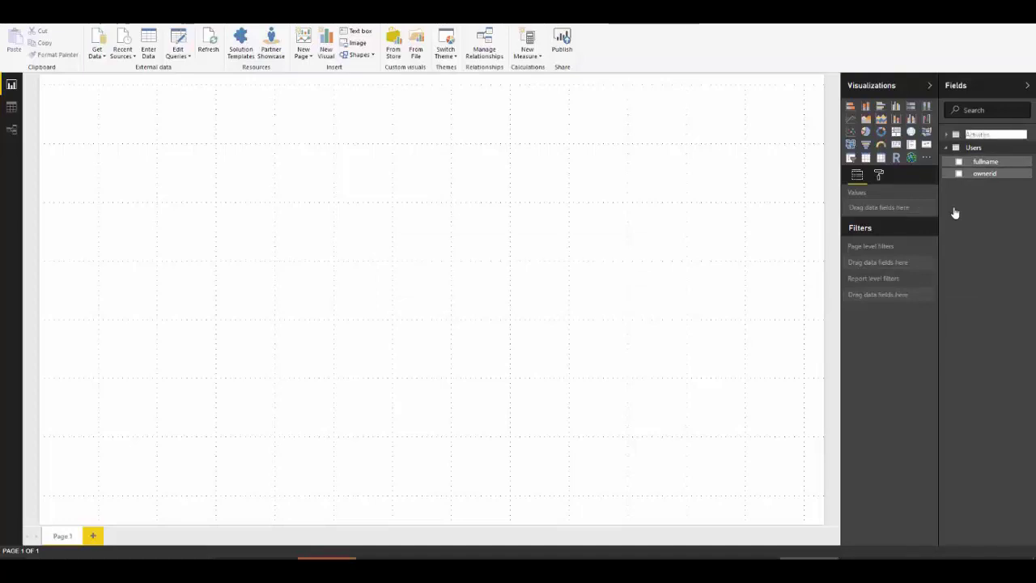
pyautogui.press('Return')
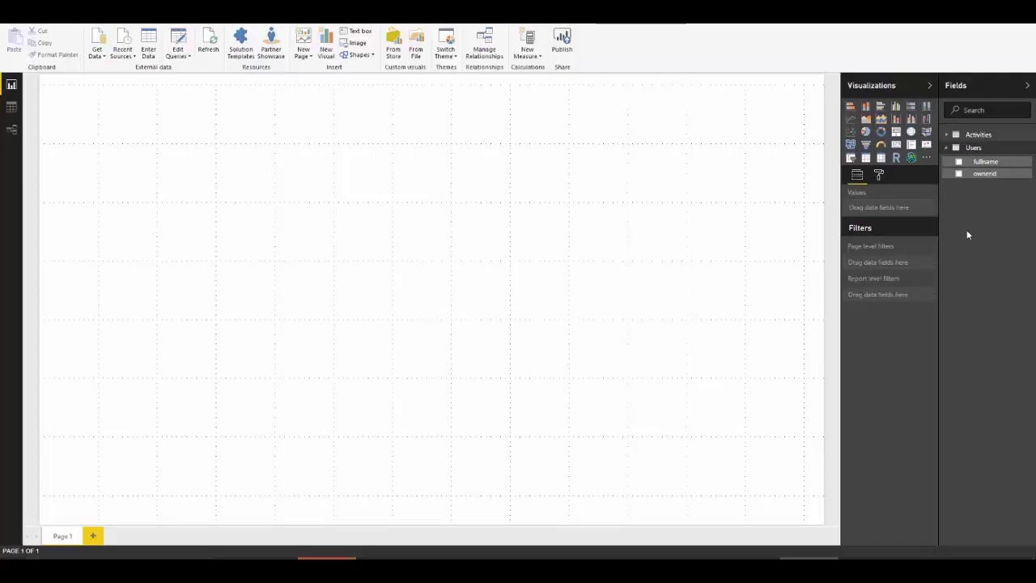
# - Add a table visual listing fullname from Users and subject from Activities, and enlarge it on the report page
pyautogui.click(946, 148)
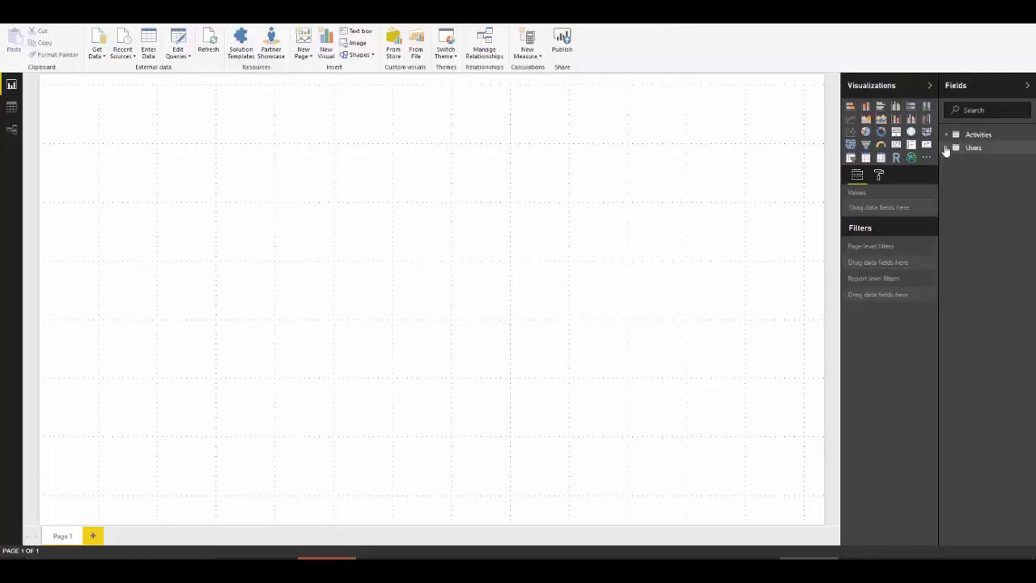
pyautogui.click(946, 135)
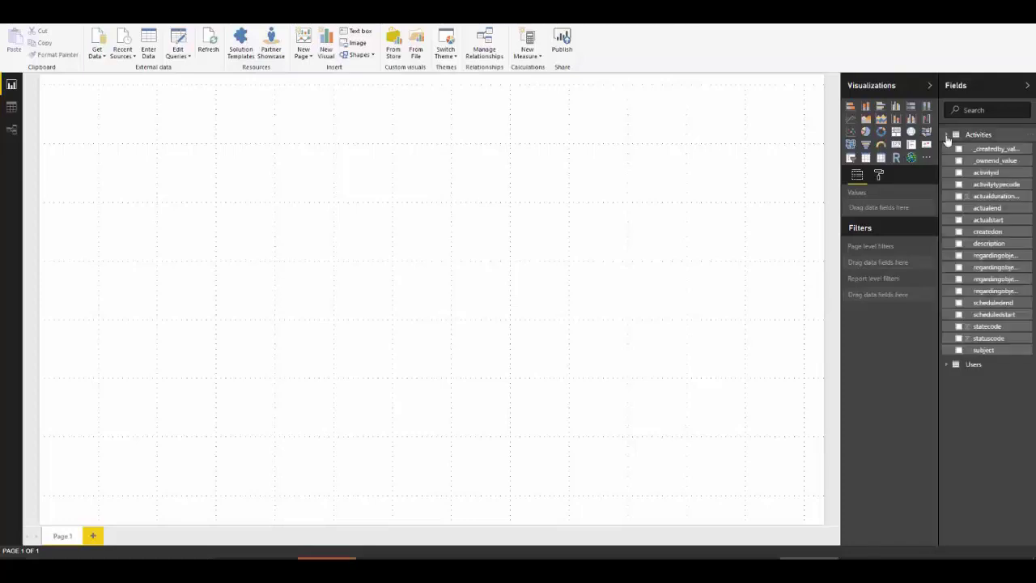
pyautogui.click(947, 366)
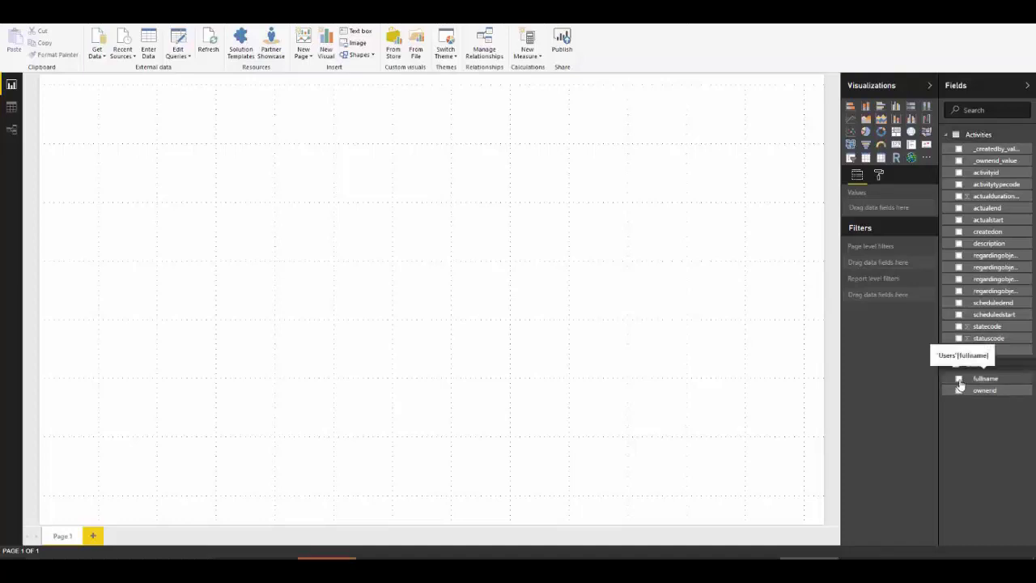
pyautogui.click(958, 380)
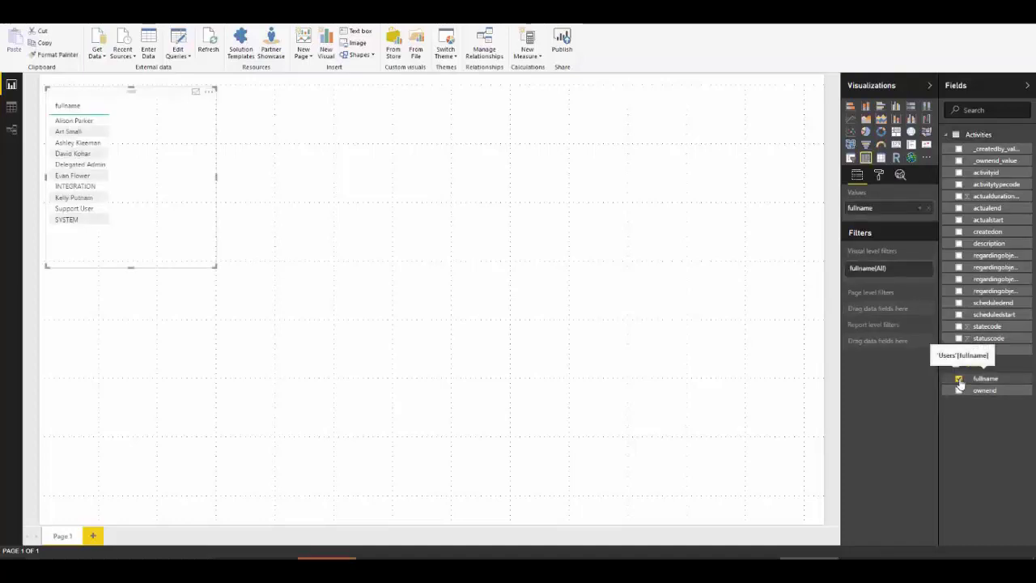
pyautogui.click(959, 350)
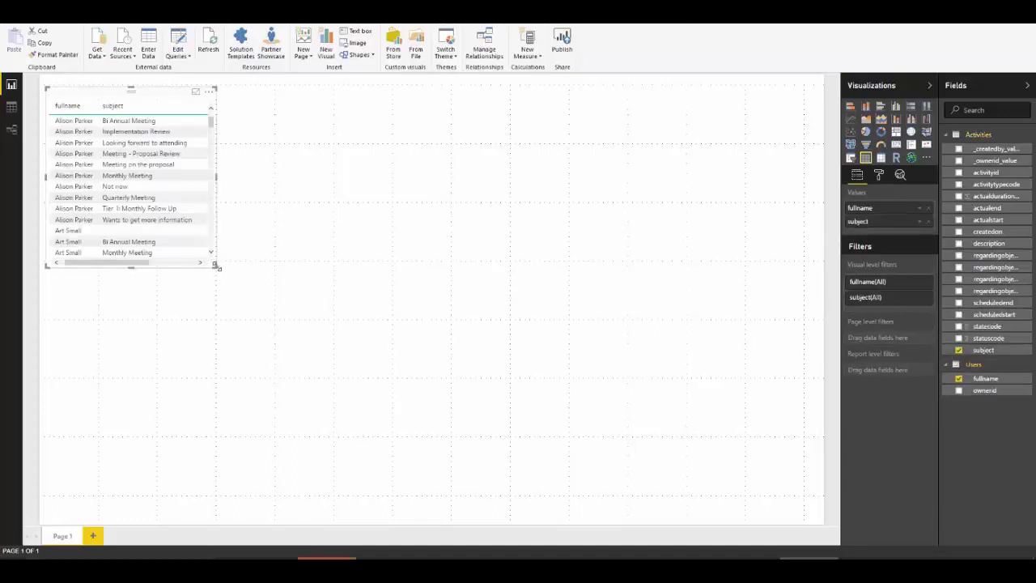
pyautogui.moveTo(215, 266); pyautogui.dragTo(413, 441)
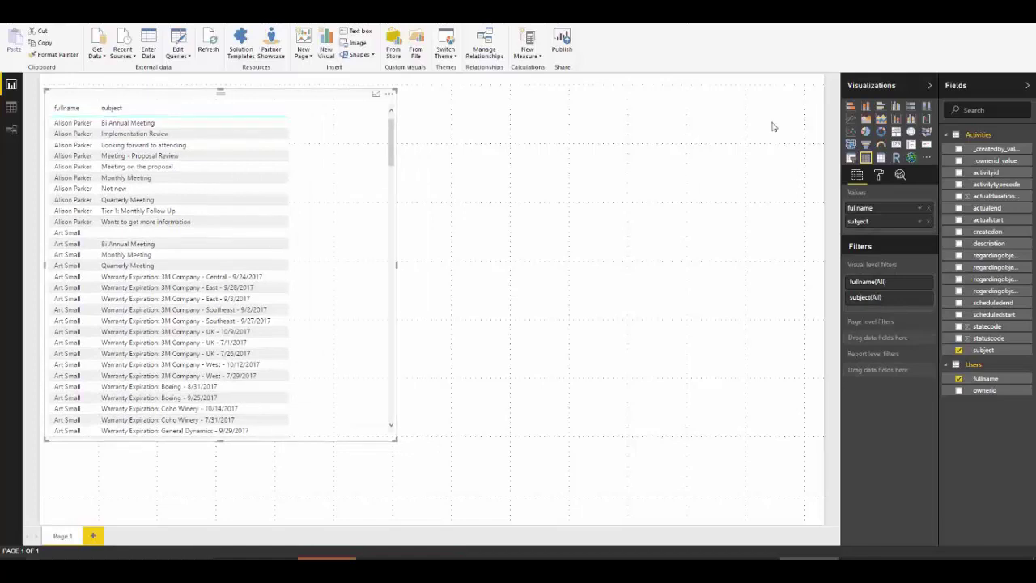
# - Convert the table to a stacked bar chart of the subject count per fullname, with data labels positioned at Inside End
pyautogui.click(850, 108)
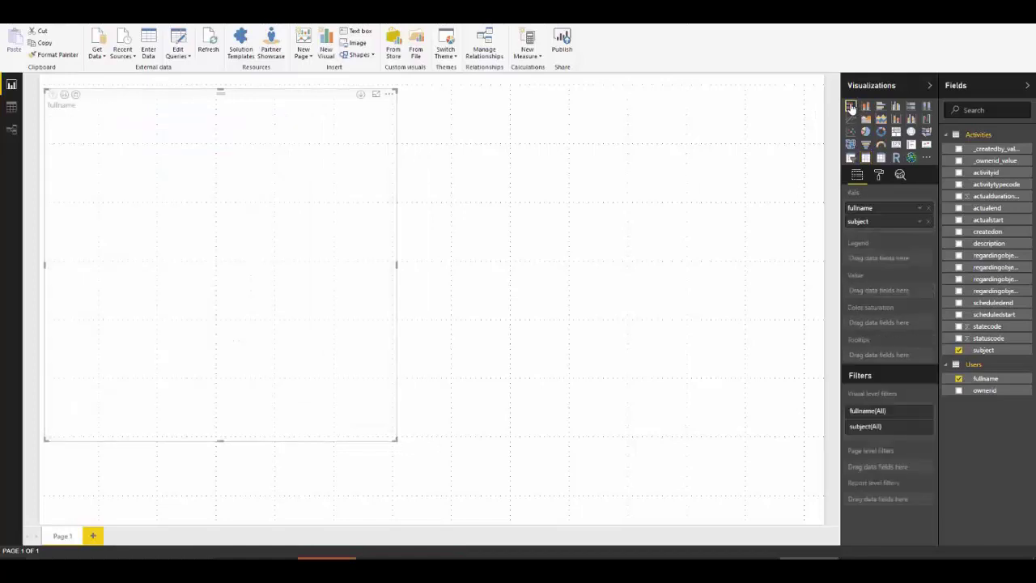
pyautogui.moveTo(890, 224); pyautogui.dragTo(890, 301)
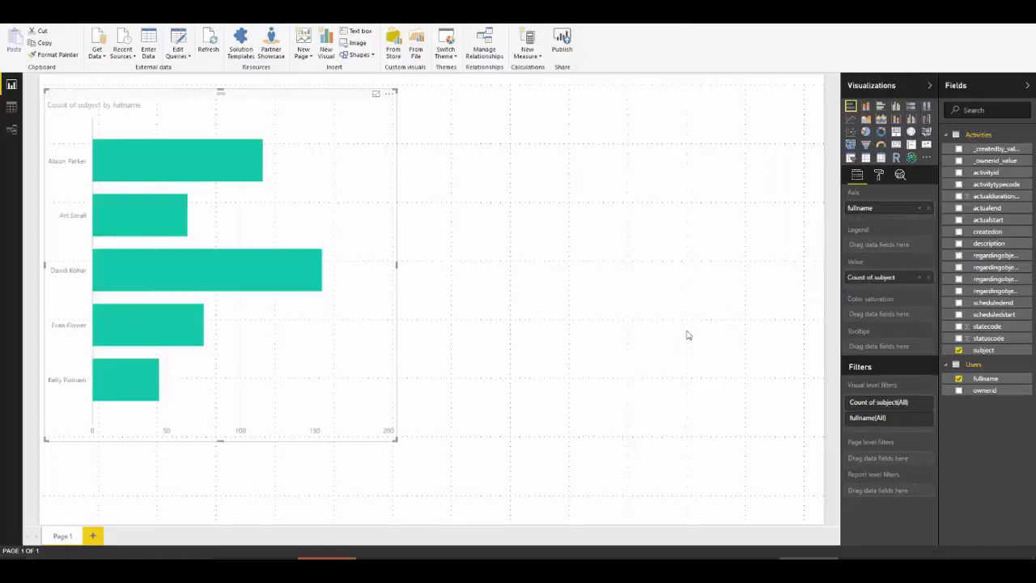
pyautogui.click(878, 175)
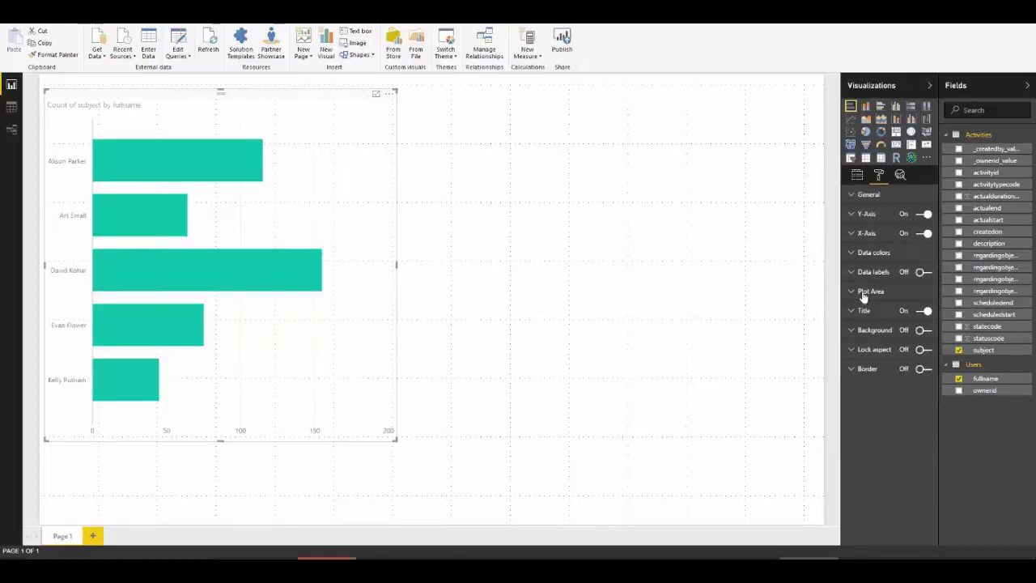
pyautogui.click(925, 273)
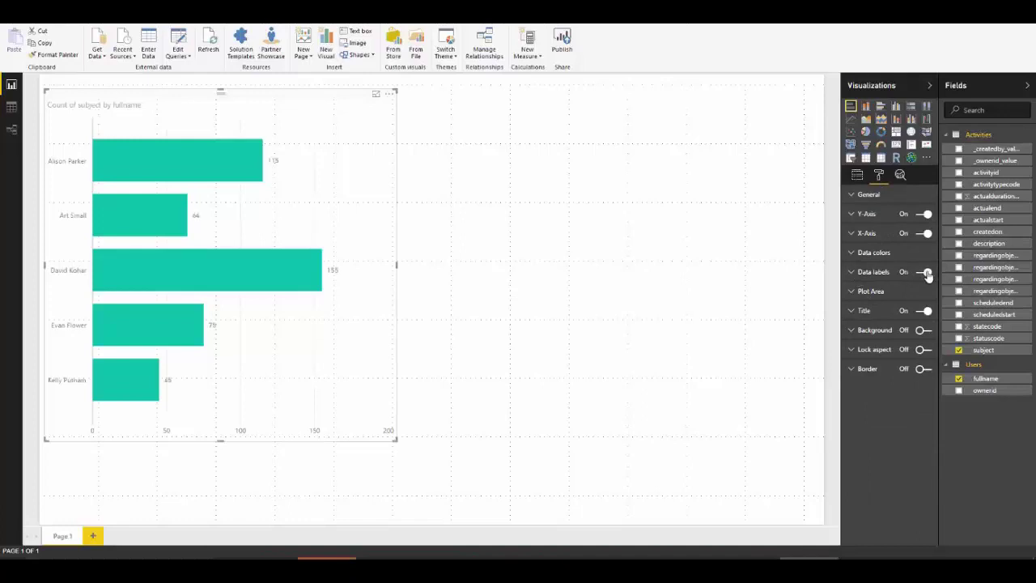
pyautogui.click(857, 272)
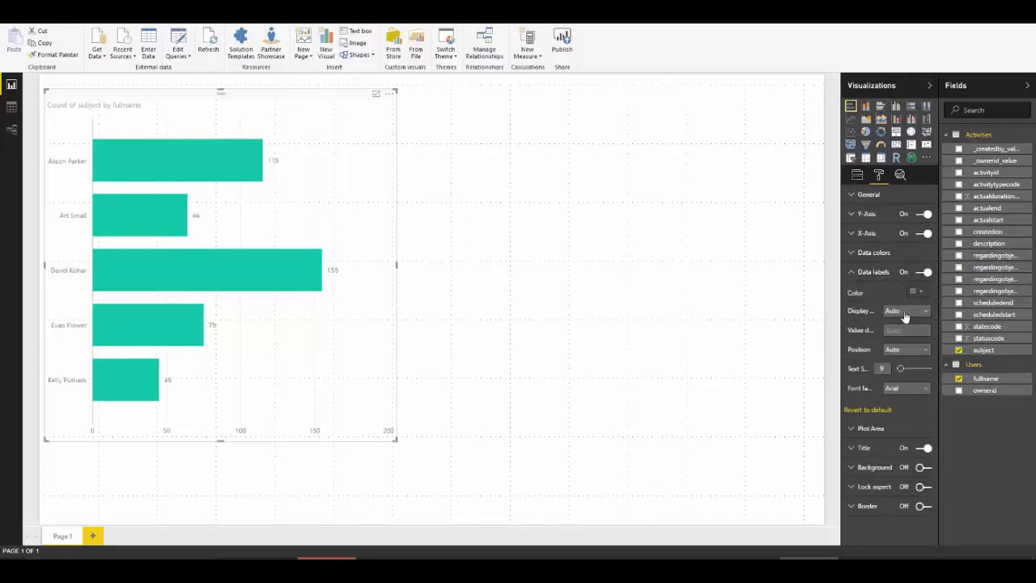
pyautogui.click(904, 350)
pyautogui.click(898, 373)
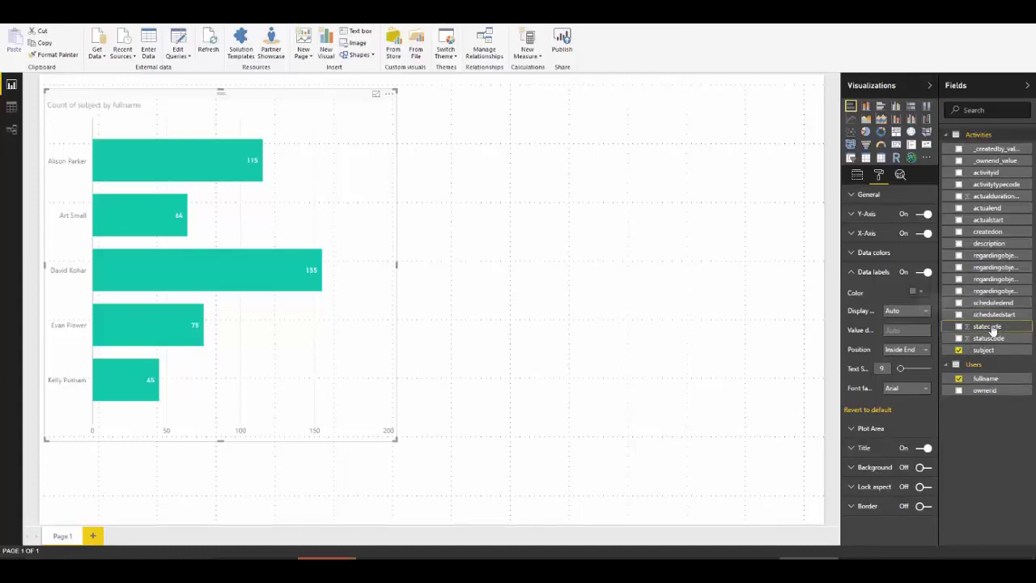
# - Set the default summarization of statecode and statuscode to Don't summarize
pyautogui.click(126, 23)
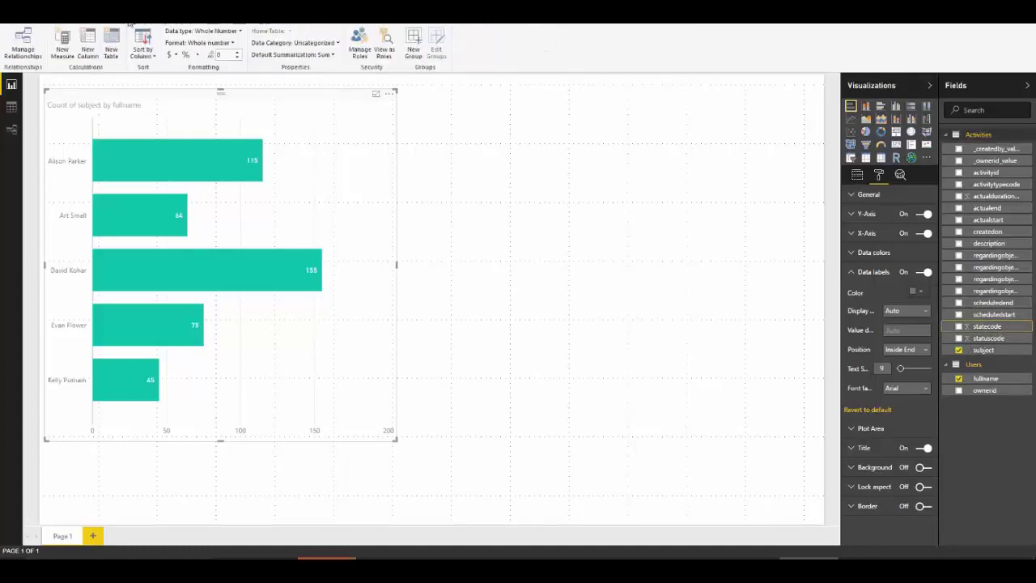
pyautogui.click(320, 55)
pyautogui.click(312, 69)
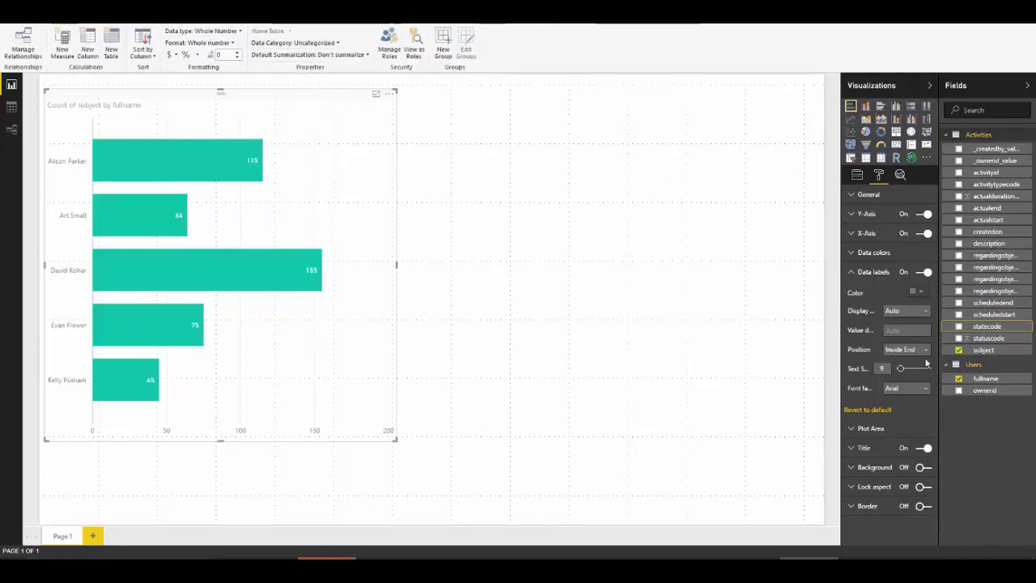
pyautogui.click(988, 337)
pyautogui.click(307, 55)
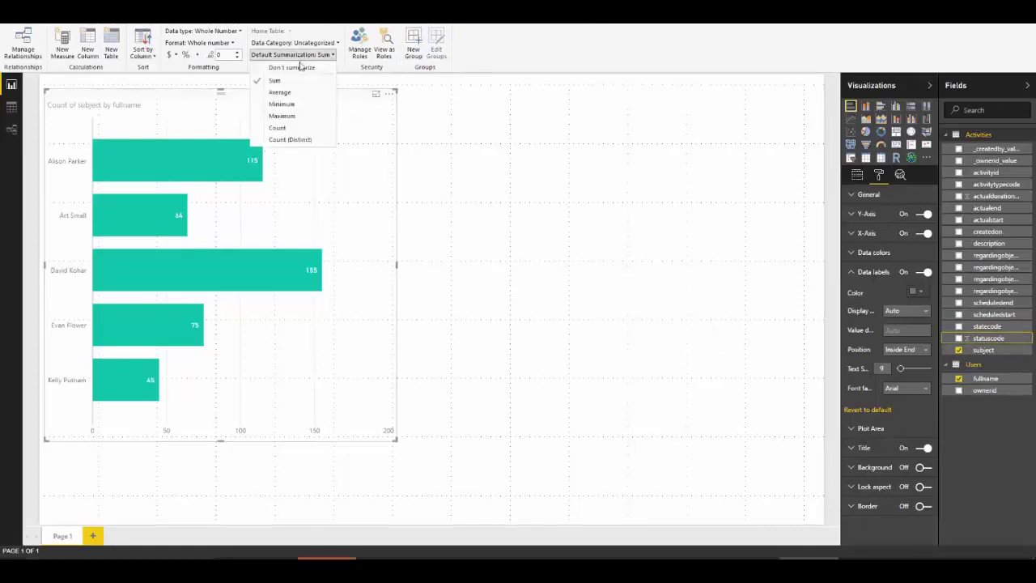
pyautogui.click(312, 69)
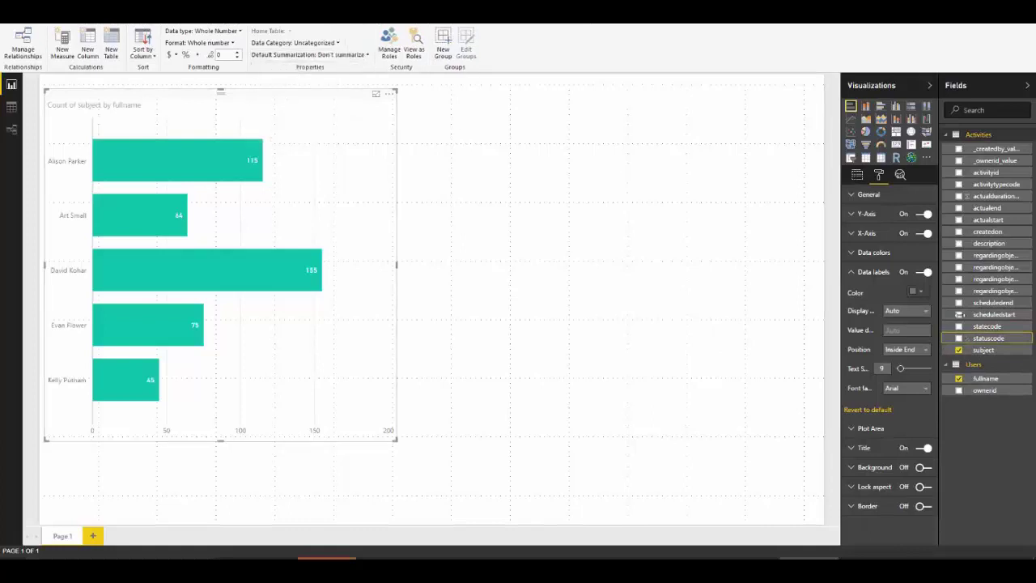
# - Try statecode and statuscode as the bar chart's legend and remove the legend field again
pyautogui.click(997, 329)
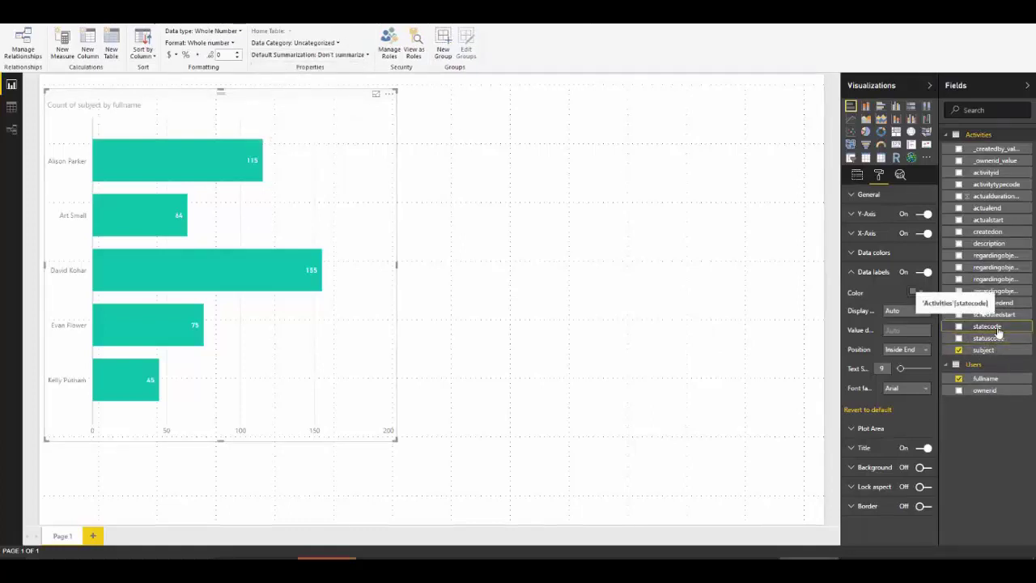
pyautogui.moveTo(998, 329); pyautogui.dragTo(920, 250)
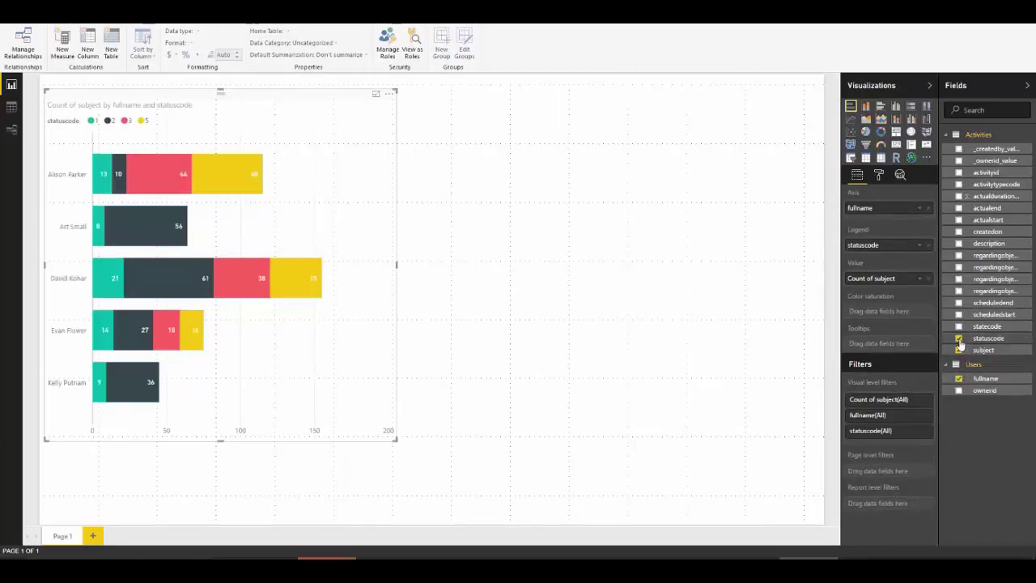
pyautogui.click(959, 338)
# - Try a basic visual-level filter on statecode with value 0, toggle it to compare the bars, and remove the filter
pyautogui.moveTo(983, 338); pyautogui.dragTo(904, 432)
pyautogui.scroll(-2, 906, 451)
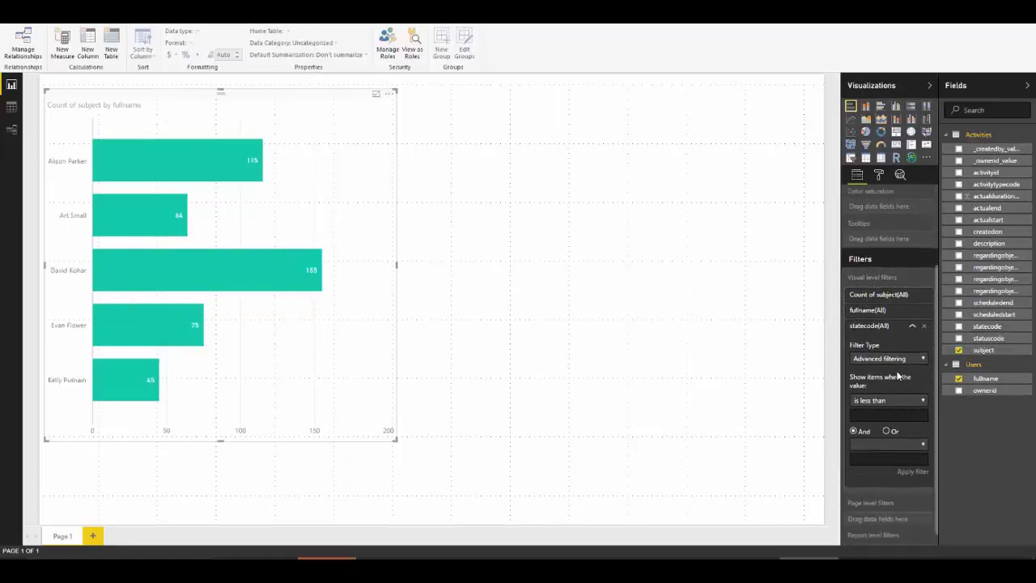
pyautogui.click(896, 358)
pyautogui.click(892, 378)
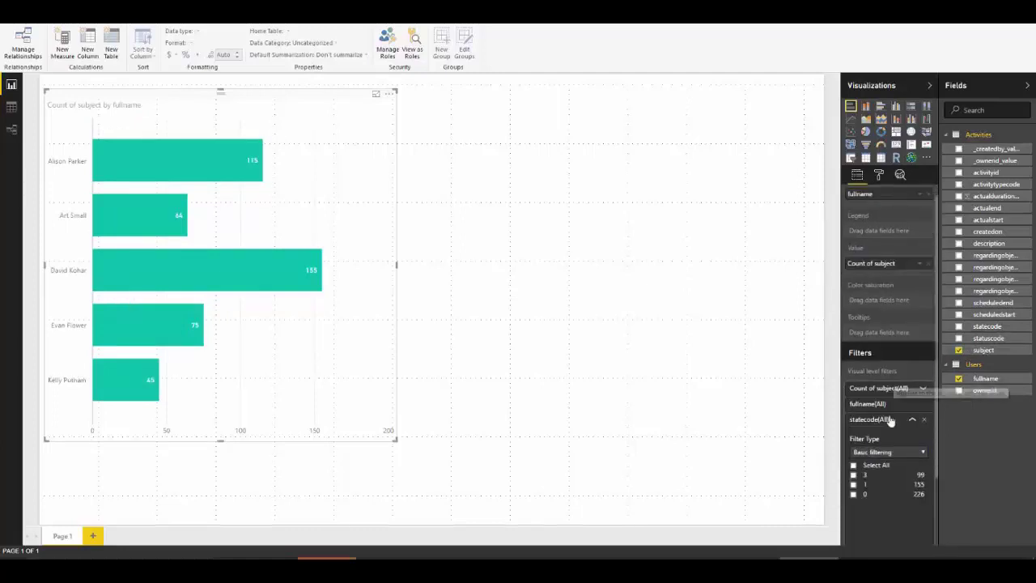
pyautogui.click(853, 496)
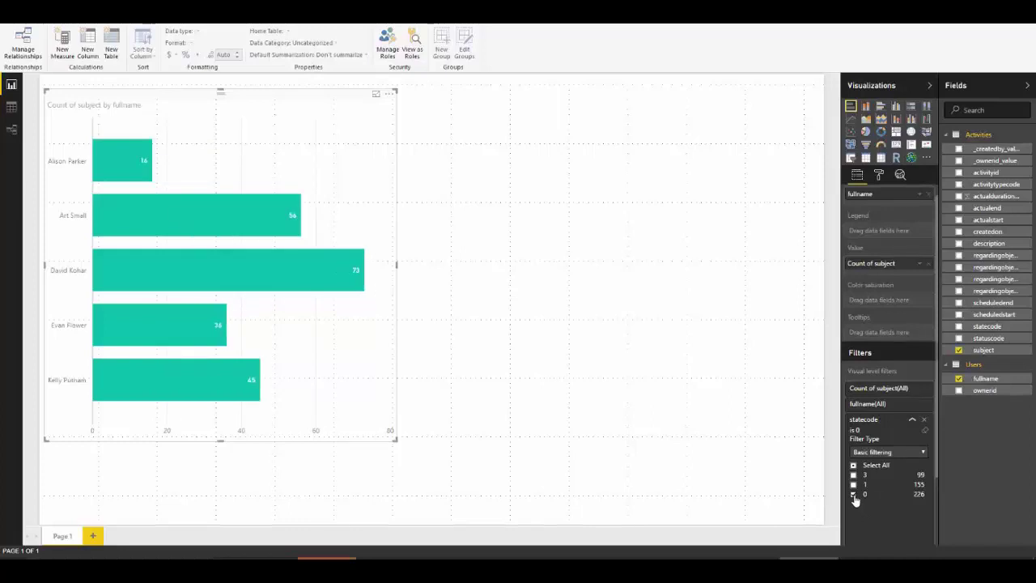
pyautogui.click(854, 496)
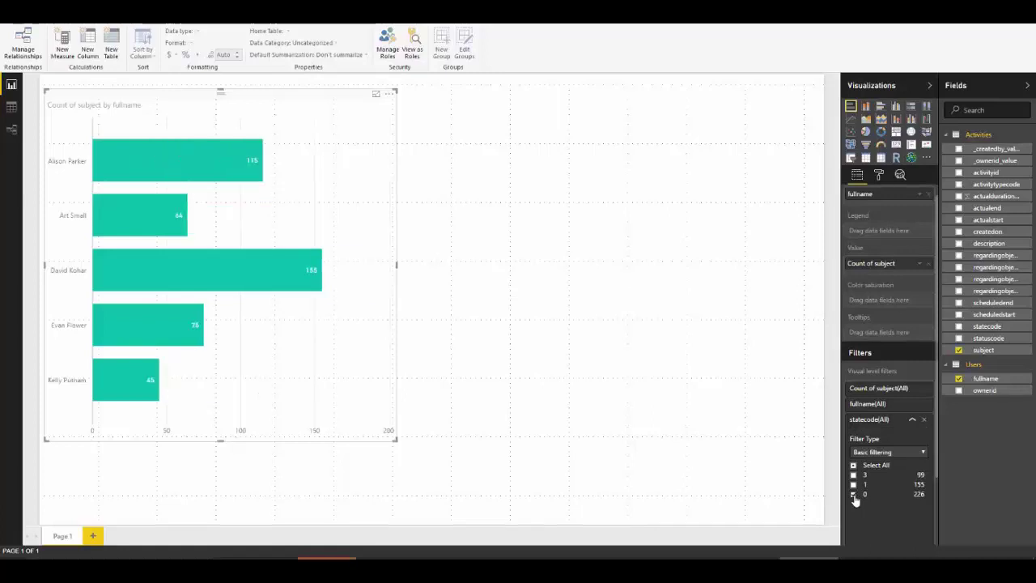
pyautogui.click(853, 496)
pyautogui.click(854, 495)
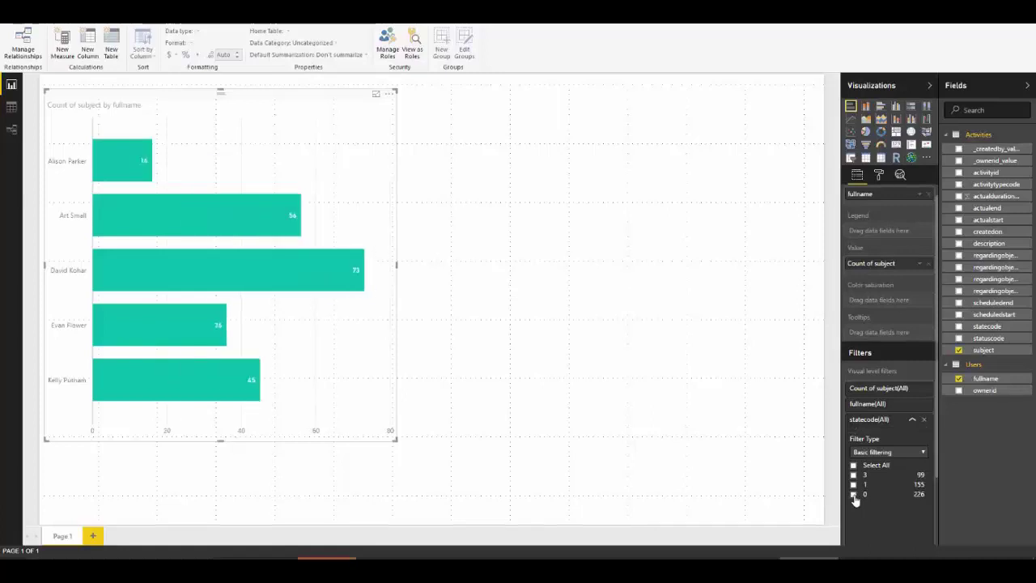
pyautogui.click(925, 422)
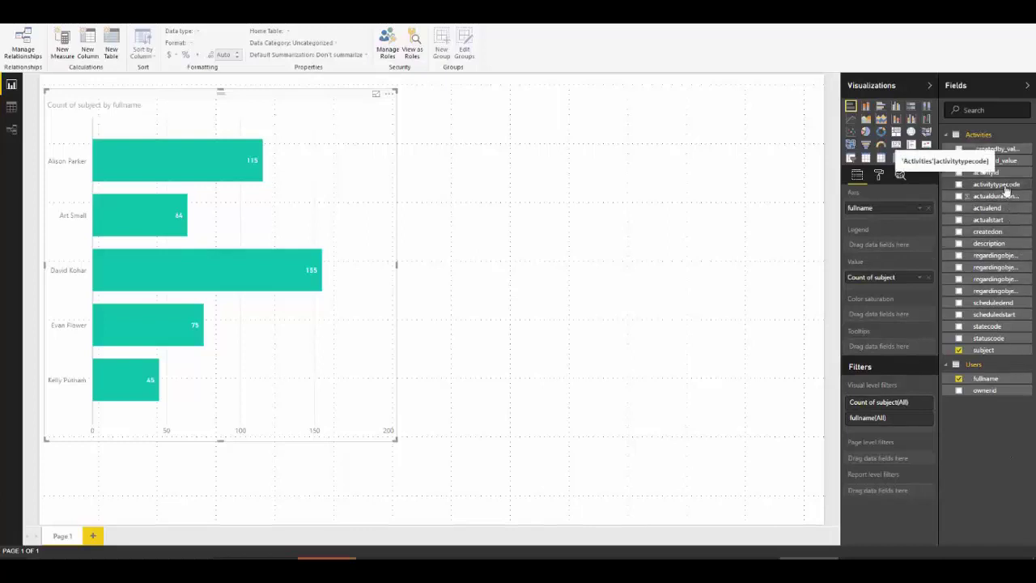
# - Split the bars by activitytypecode as the chart's legend and widen the chart
pyautogui.moveTo(1007, 186); pyautogui.dragTo(913, 246)
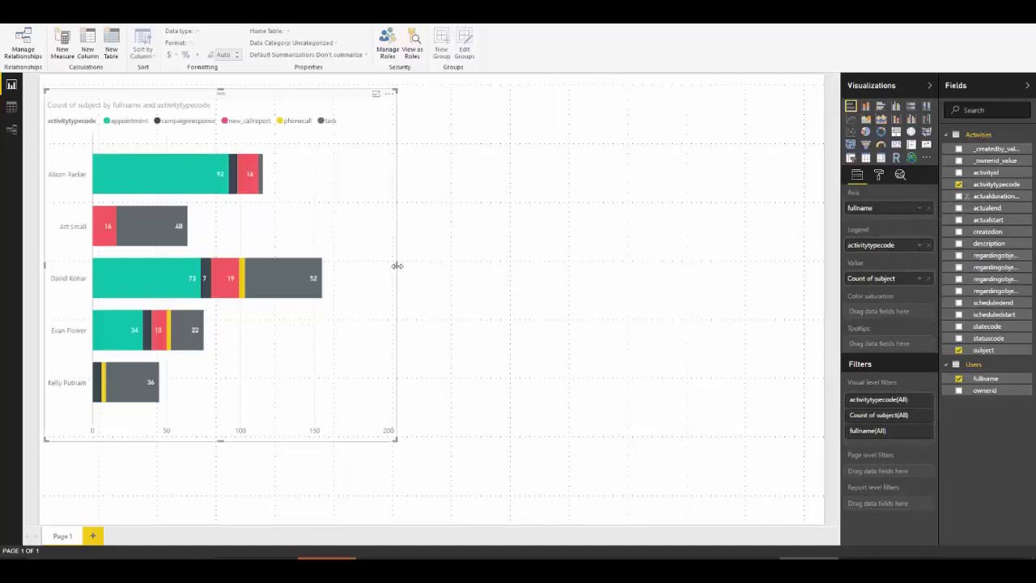
pyautogui.moveTo(417, 268); pyautogui.dragTo(455, 268)
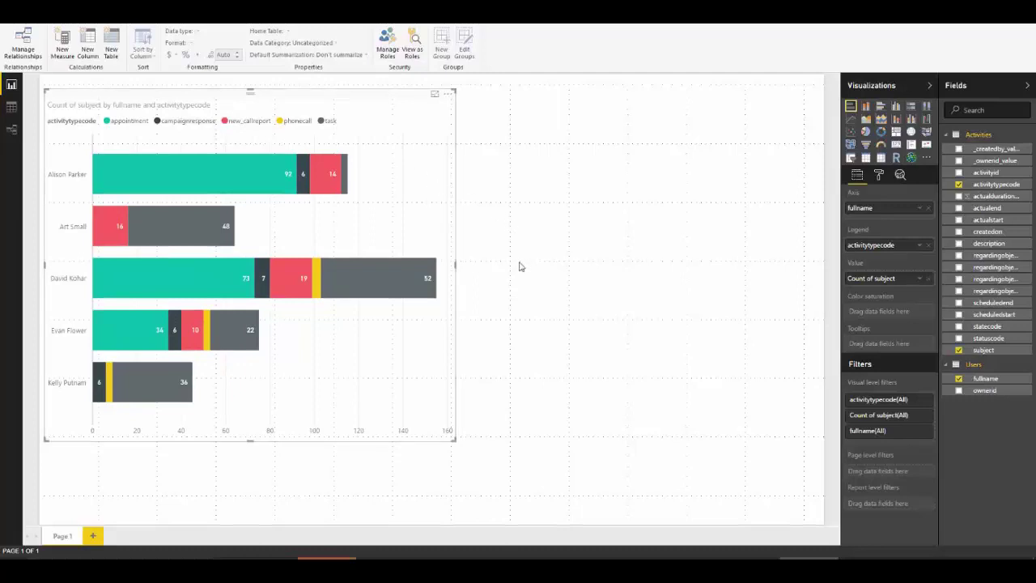
# - Highlight task, phonecall, new_callreport, appointment and campaignresponse one after another in the chart to compare them across users
pyautogui.click(322, 120)
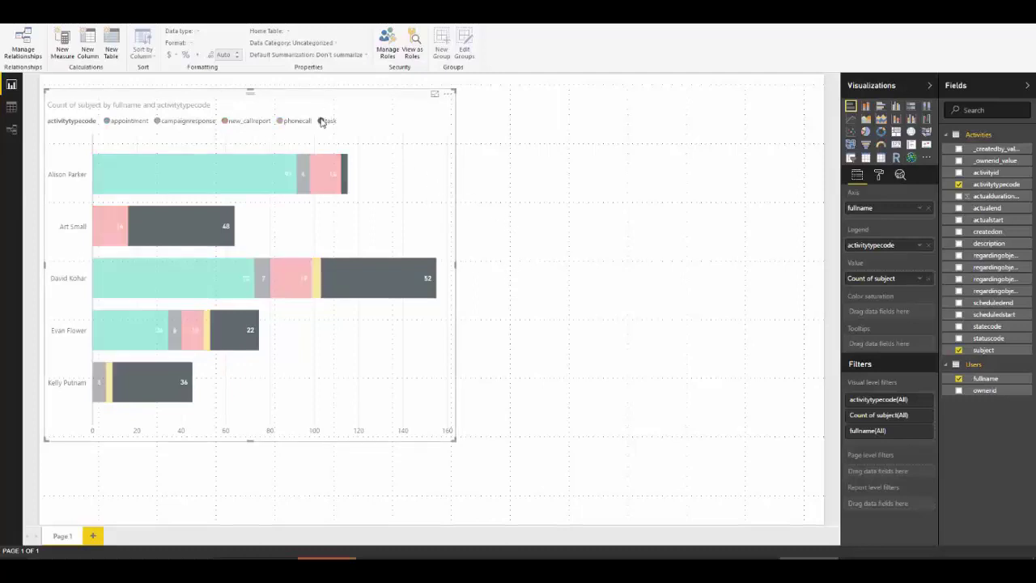
pyautogui.click(295, 121)
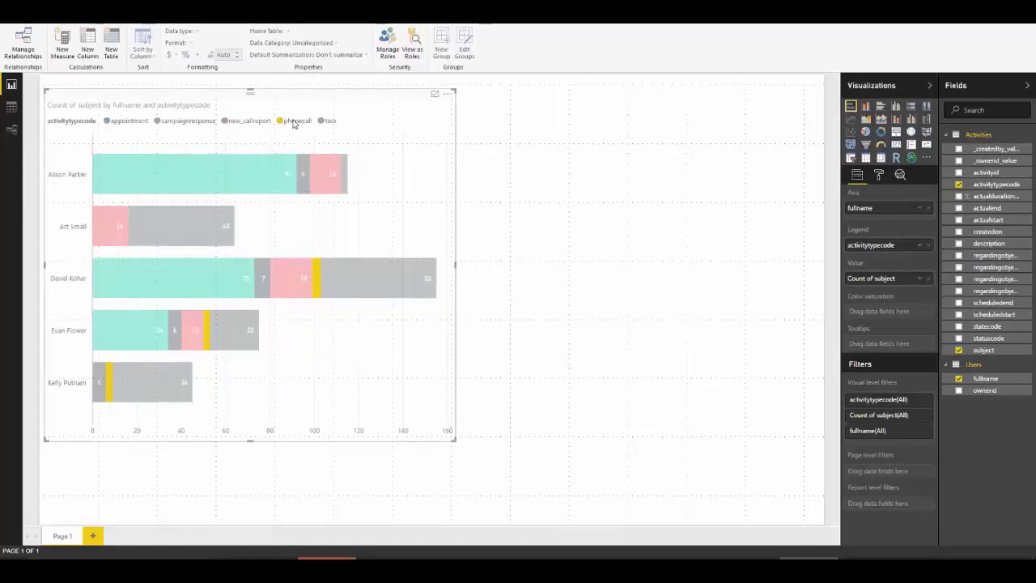
pyautogui.click(232, 121)
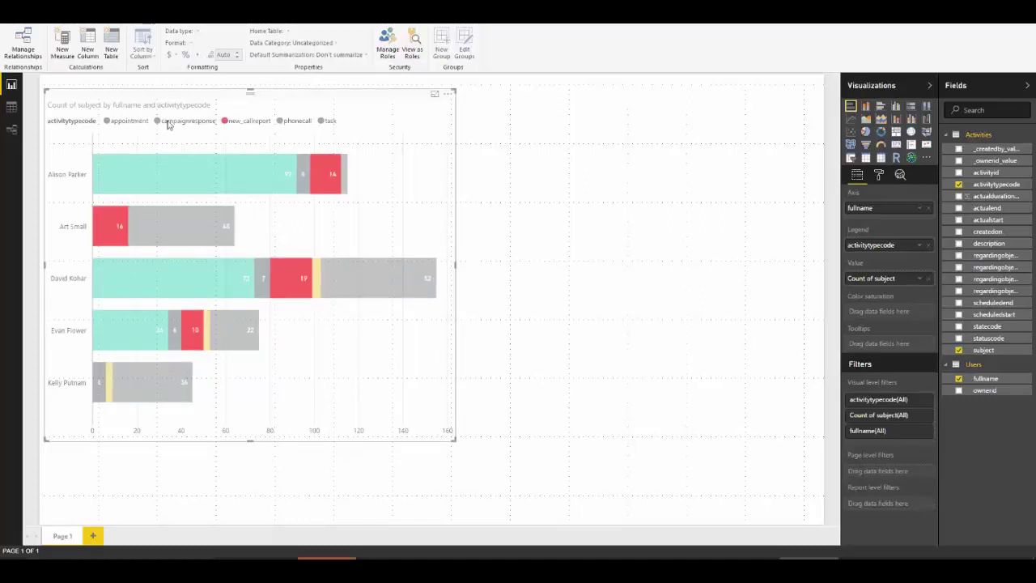
pyautogui.click(136, 121)
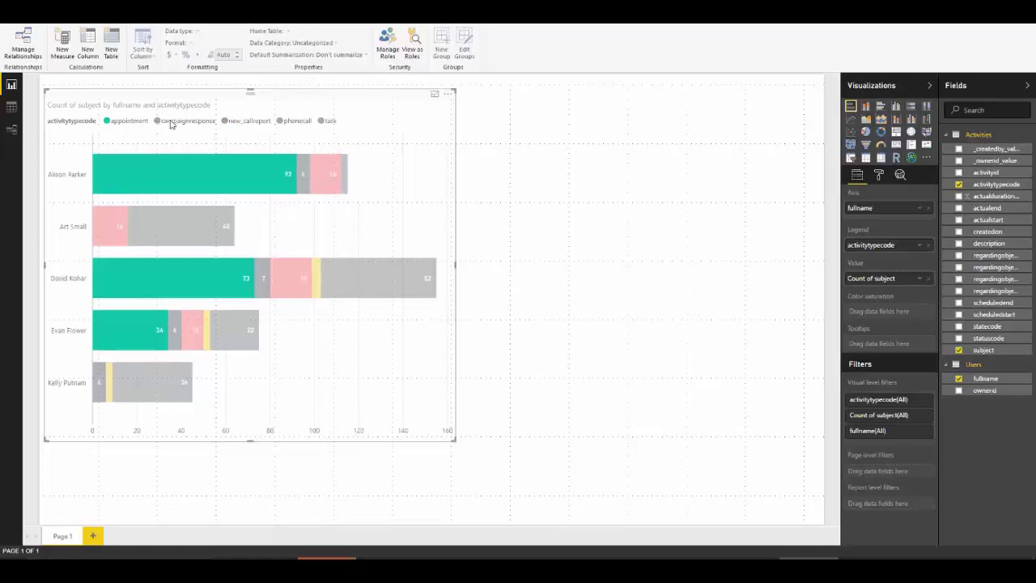
pyautogui.click(171, 122)
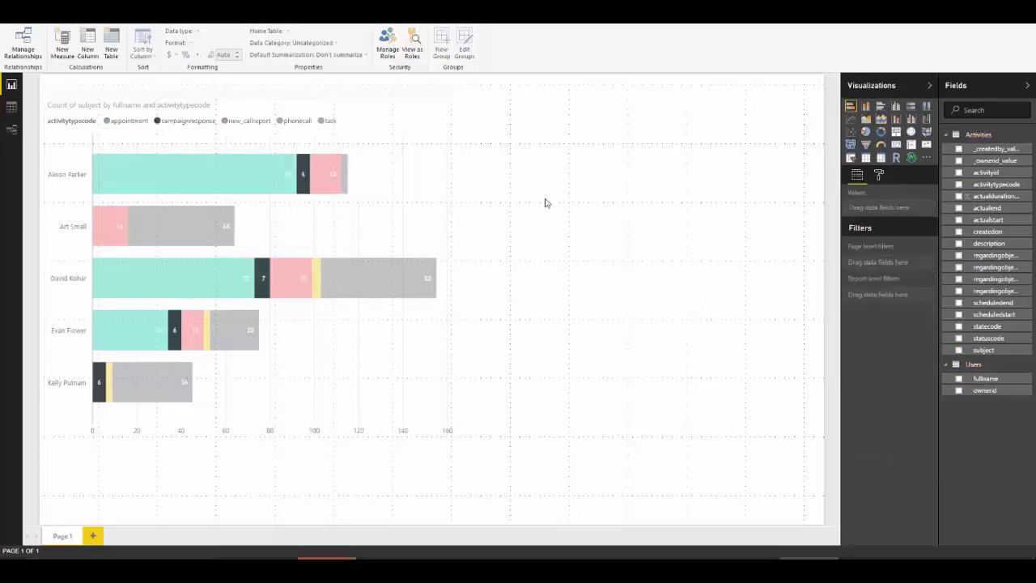
# - Clear the chart highlighting and add a calculated column named Regarding Type to the Activities table
pyautogui.click(434, 201)
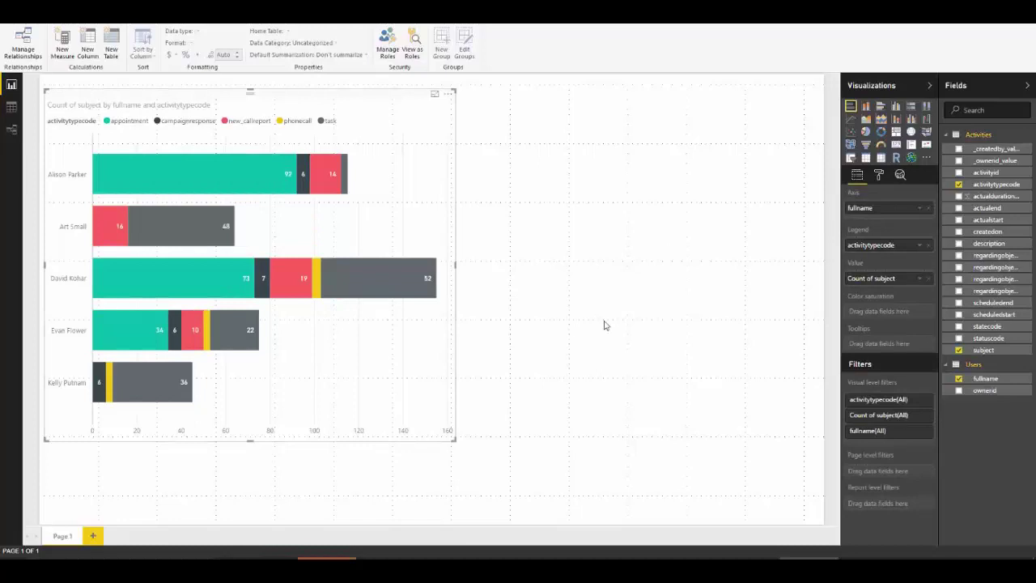
pyautogui.rightClick(976, 138)
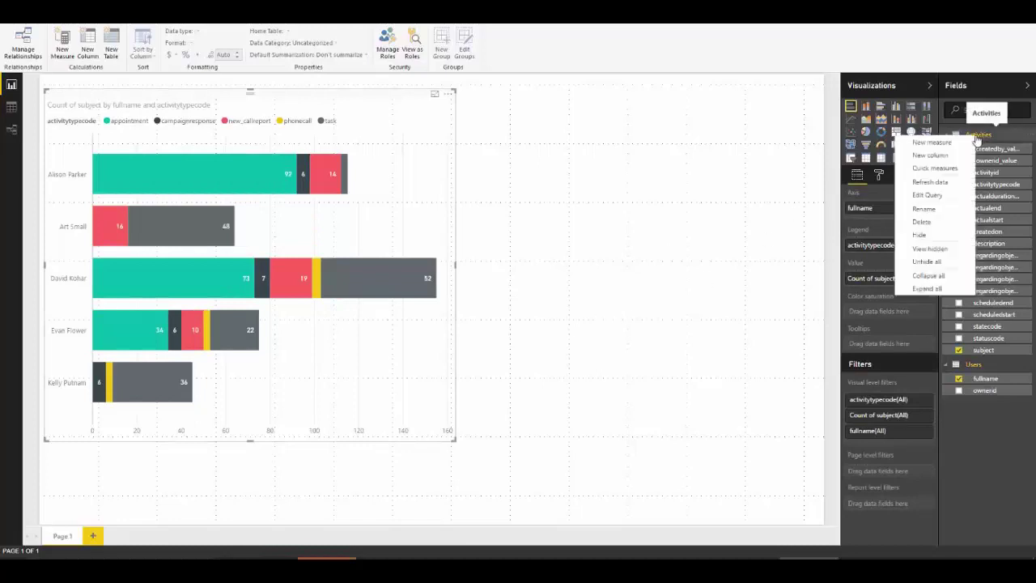
pyautogui.click(958, 157)
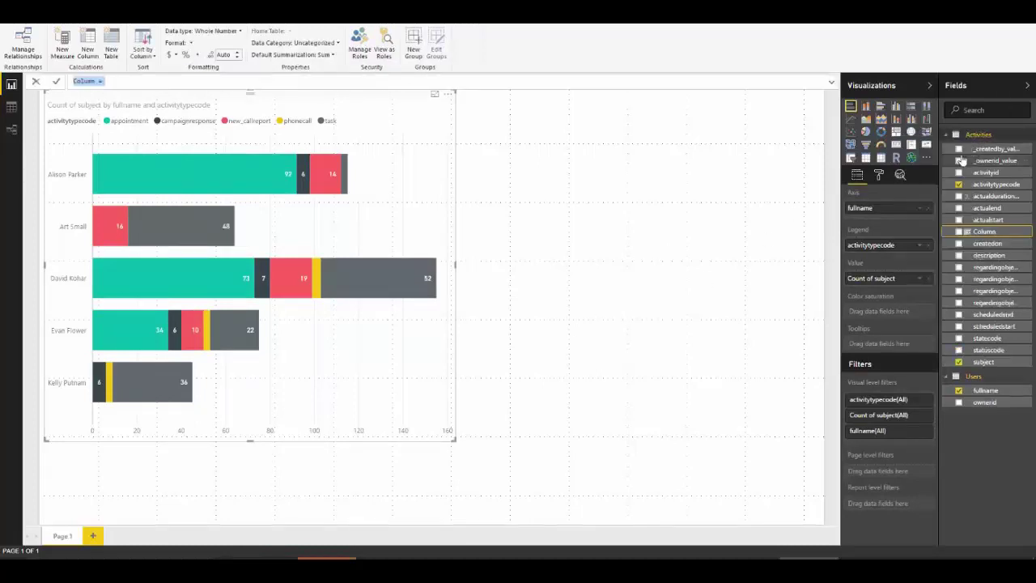
pyautogui.write('Regarding Type')
# - Begin the Regarding Type formula with an IF whose condition is ISBLANK of Activities[regardingobjectid_account.accountid]
pyautogui.write('IF(')
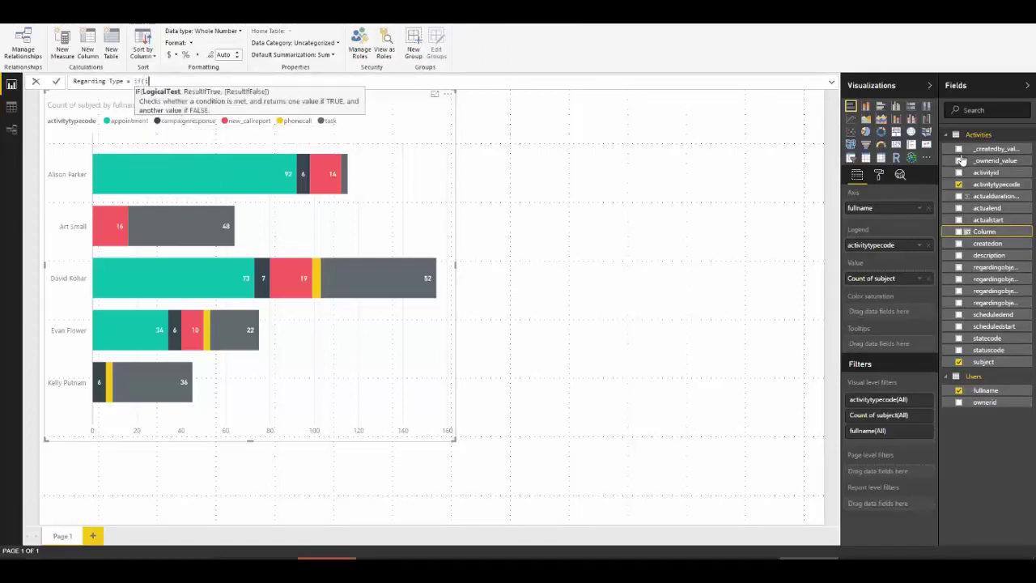
pyautogui.write('is')
pyautogui.press('Tab')
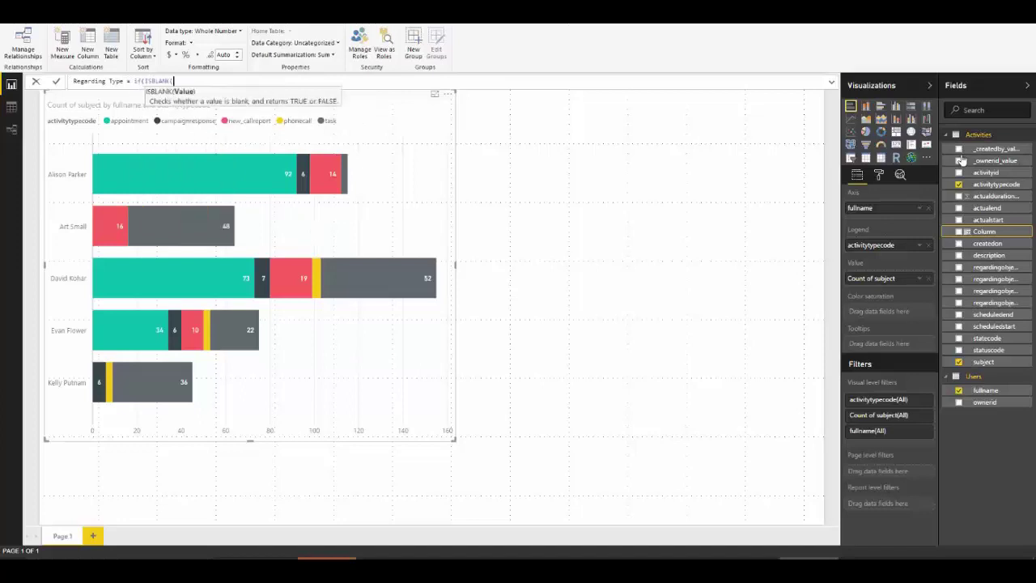
pyautogui.write('regardi')
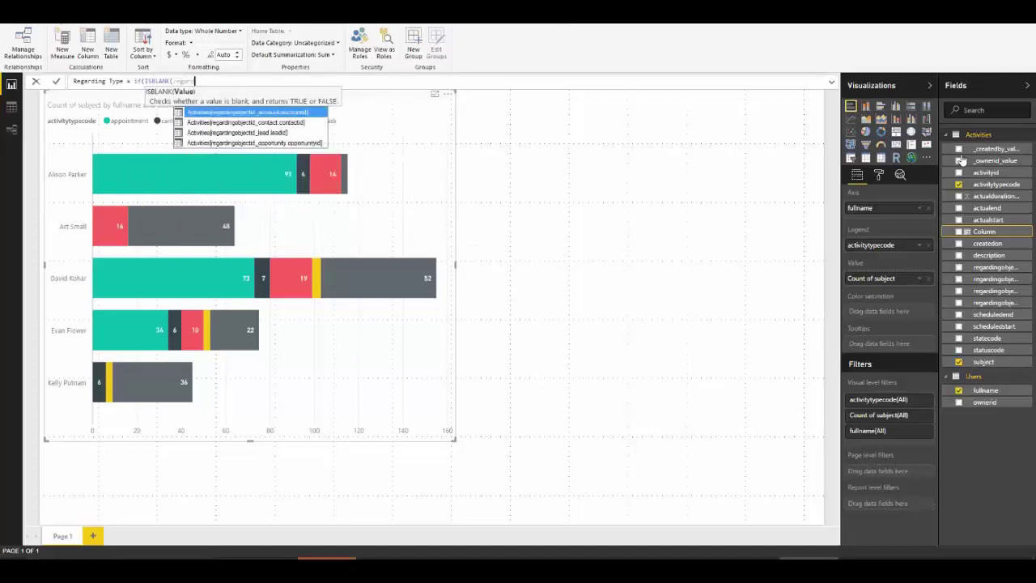
pyautogui.press('Tab')
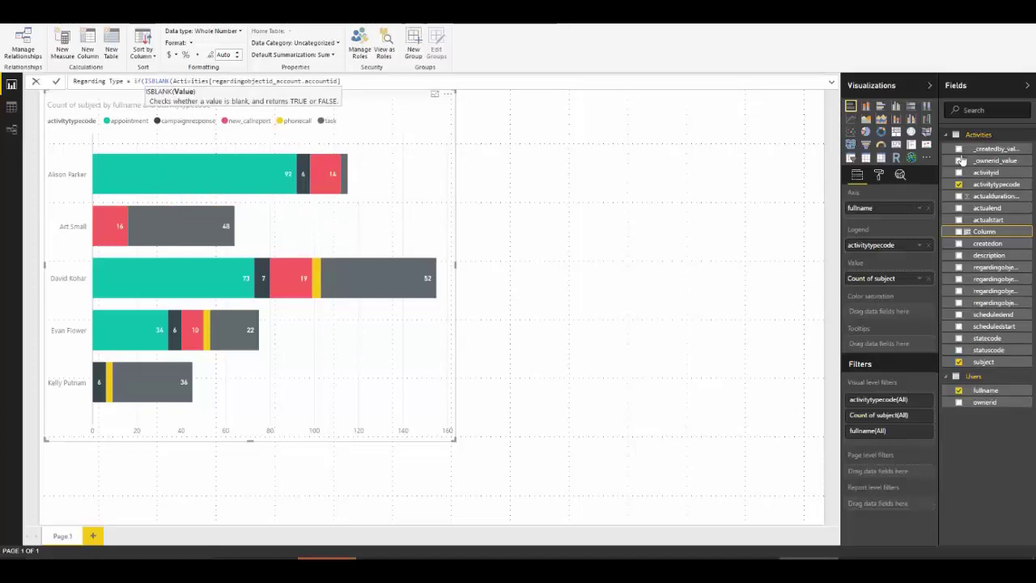
# - Nest a second IF in the formula that tests ISBLANK of Activities[regardingobjectid_contact.contactid]
pyautogui.write(',if(IS')
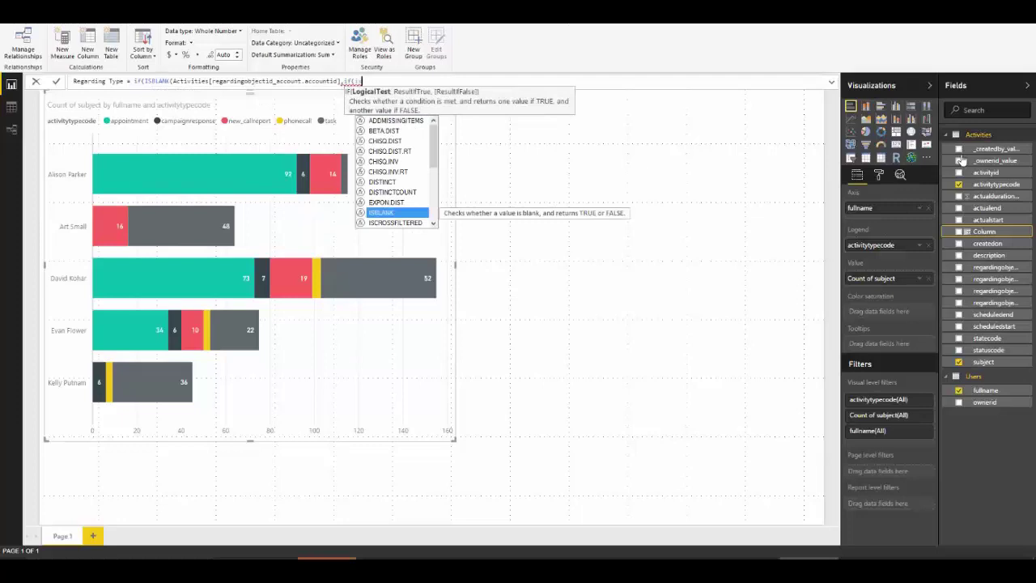
pyautogui.press('Tab')
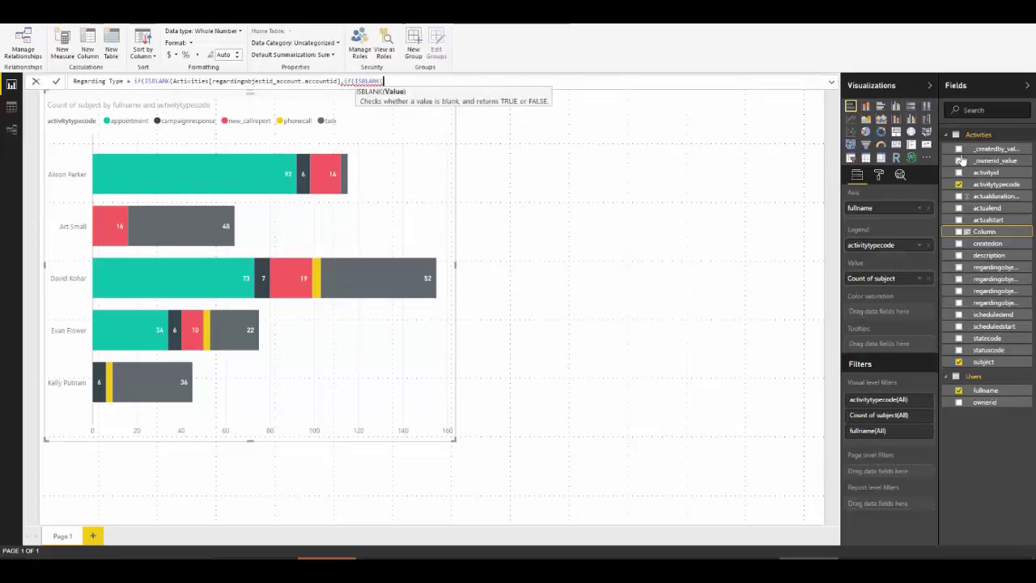
pyautogui.write('[re')
pyautogui.press('Down')
pyautogui.press('Tab')
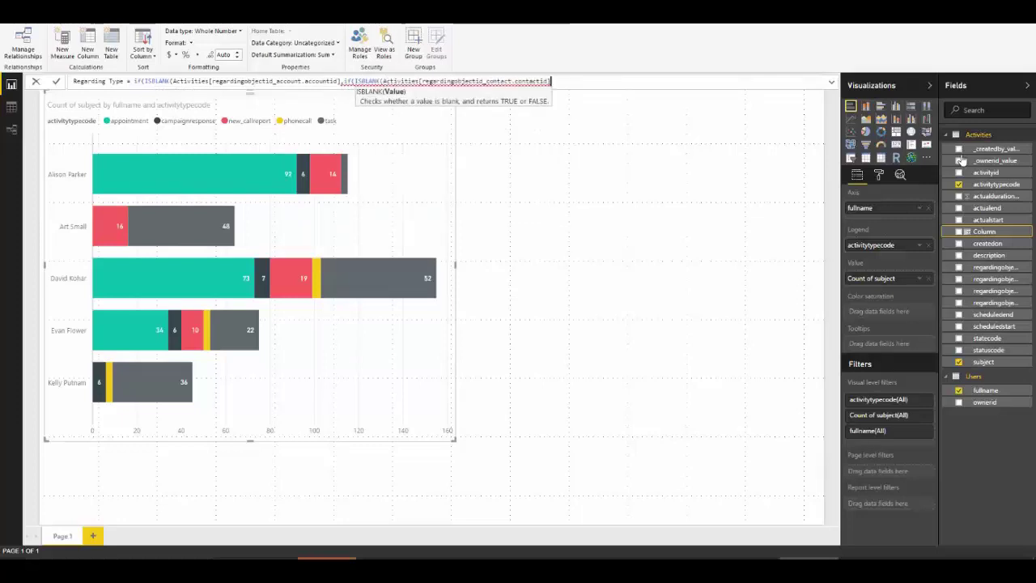
# - Nest a third IF in the formula that tests ISBLANK of Activities[regardingobjectid_lead.leadid]
pyautogui.write('),if(')
pyautogui.write('ISB')
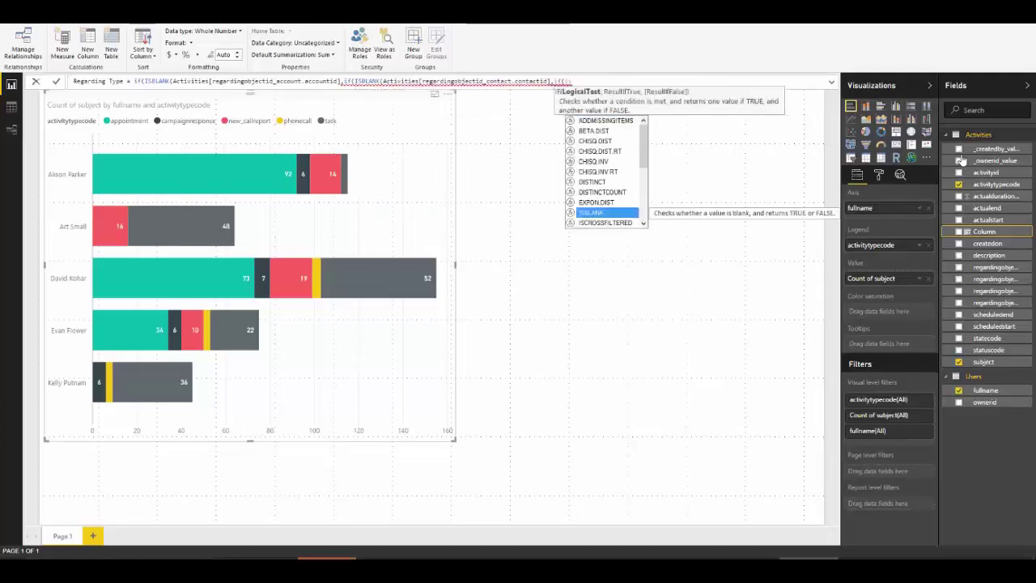
pyautogui.press('Tab')
pyautogui.write('regar')
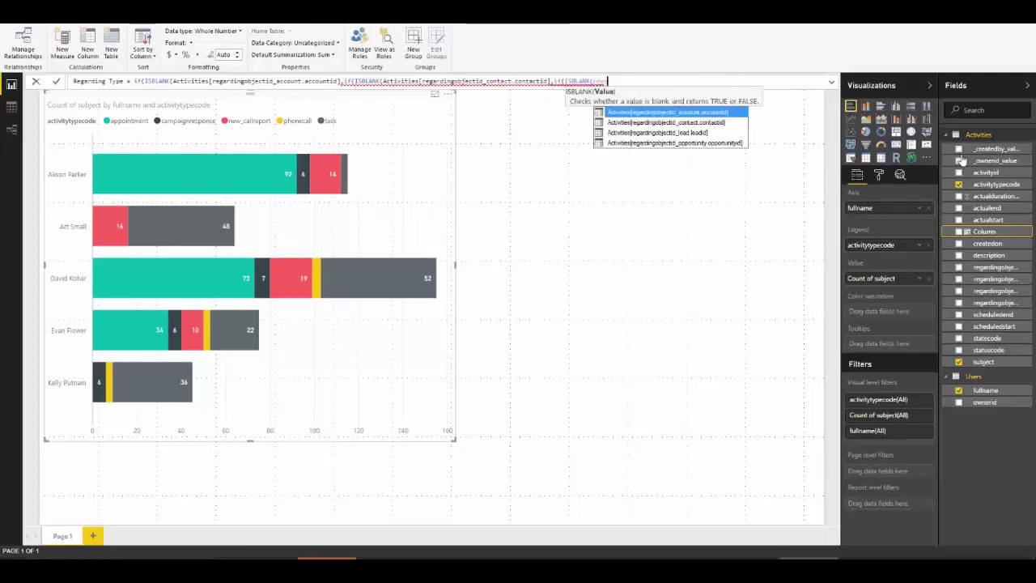
pyautogui.press('Down')
pyautogui.press('Down')
pyautogui.press('Tab')
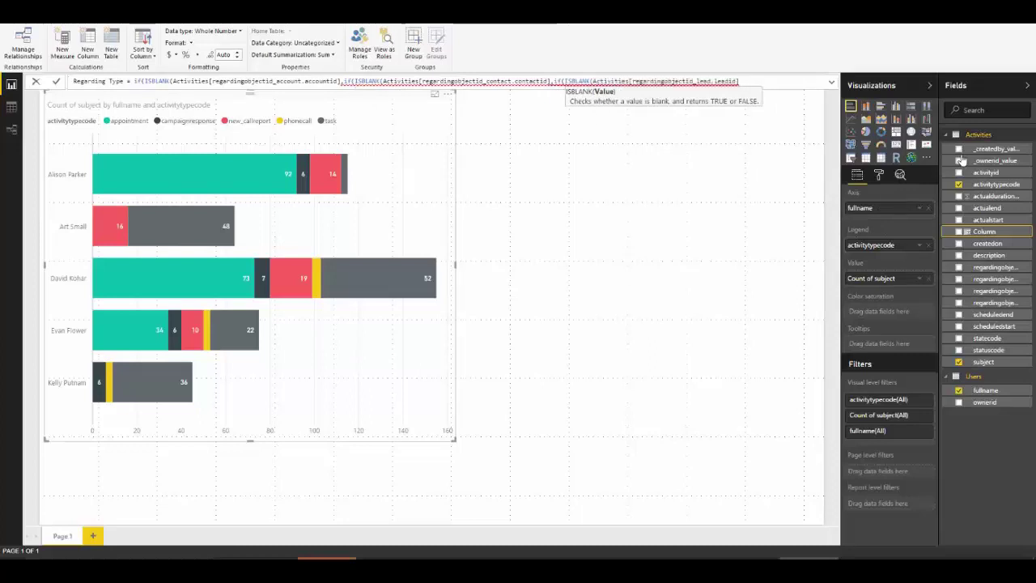
# - Nest a fourth IF in the formula that tests ISBLANK of Activities[regardingobjectid_opportunity.opportunityid]
pyautogui.write(',if')
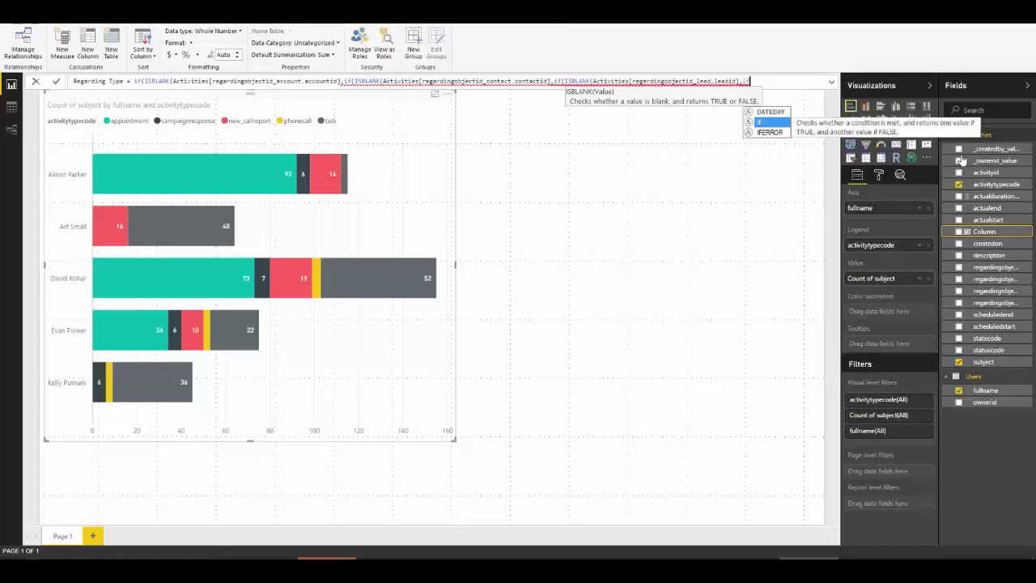
pyautogui.write('(is')
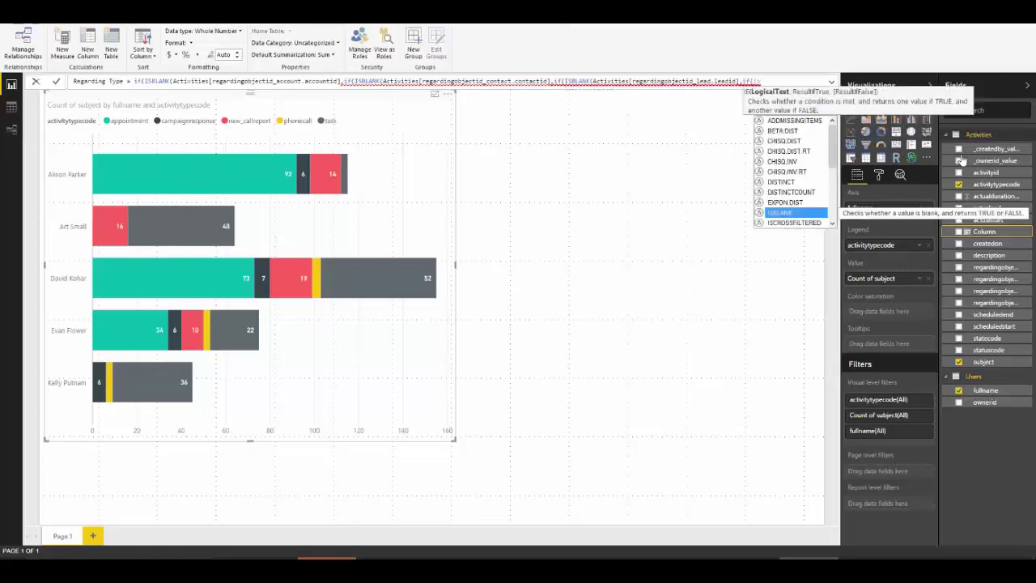
pyautogui.press('Tab')
pyautogui.write('regar')
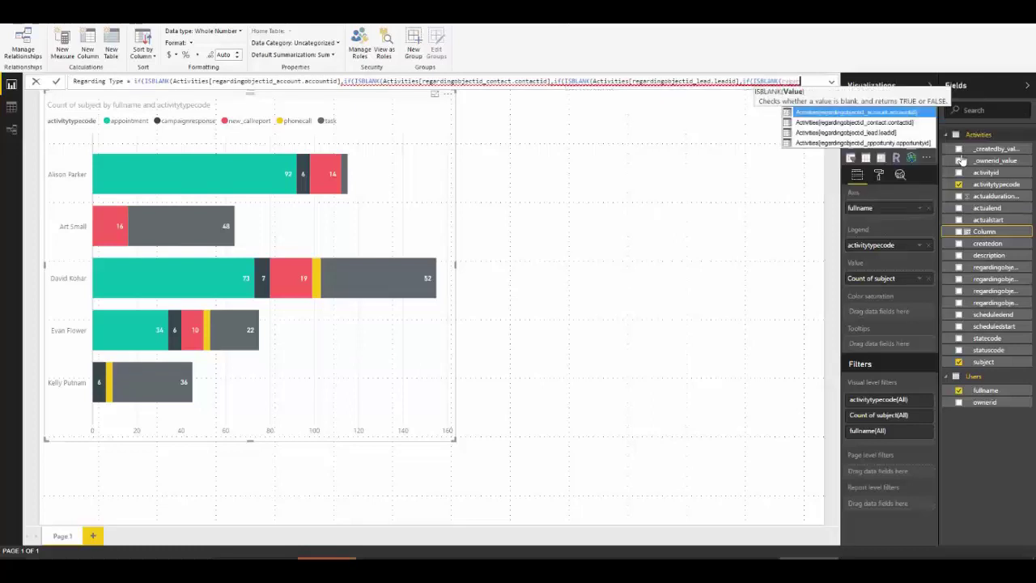
pyautogui.press('Down')
pyautogui.press('Down')
pyautogui.press('Down')
pyautogui.press('Tab')
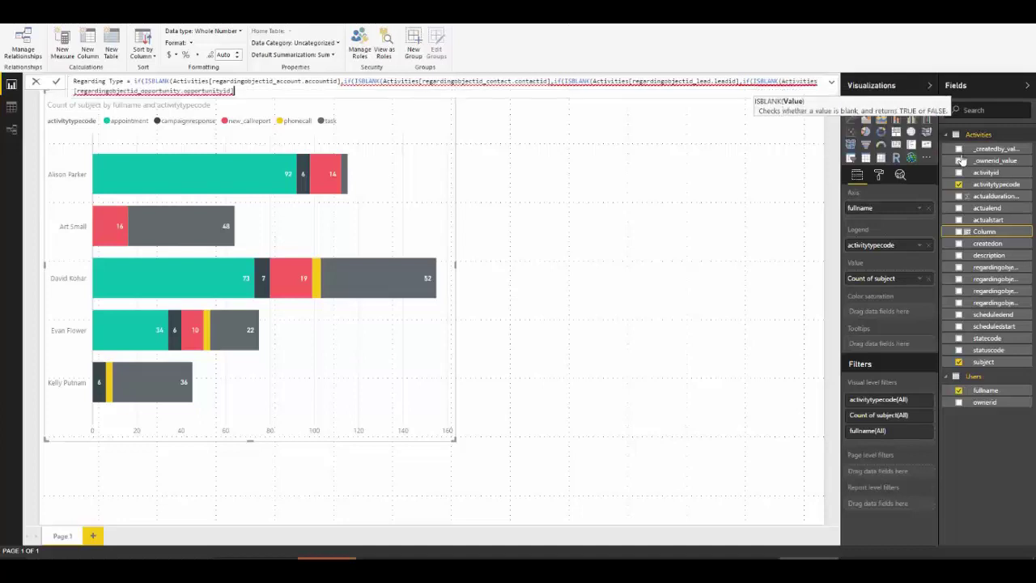
# - Add the results "OTHER" and "OPPORTUNITY" to the innermost IF and "LEAD" to the IF around it, closing both
pyautogui.write(', "OTHER", "OPPOR')
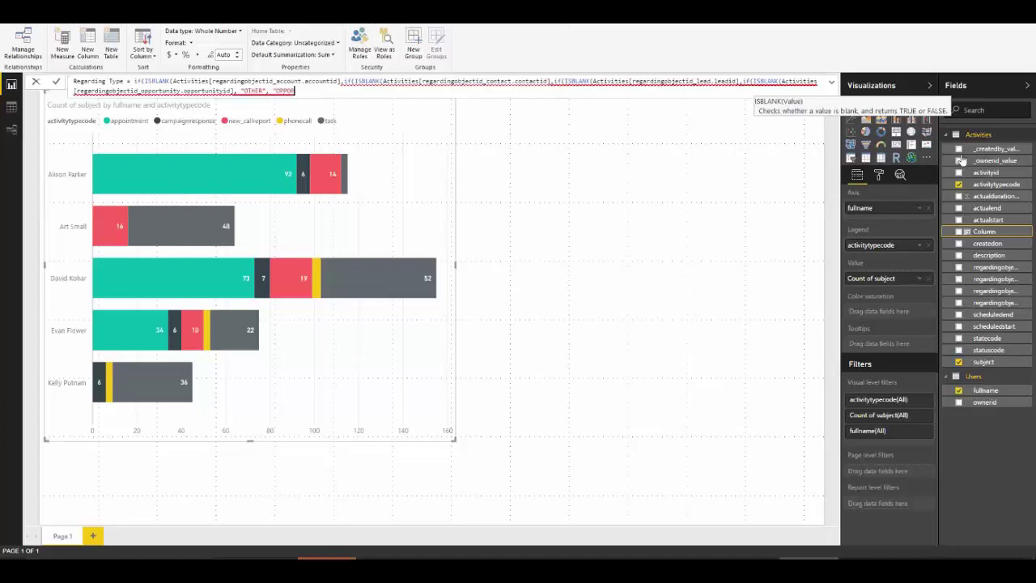
pyautogui.write('TUNITY"')
pyautogui.write(', ,"LEAD')
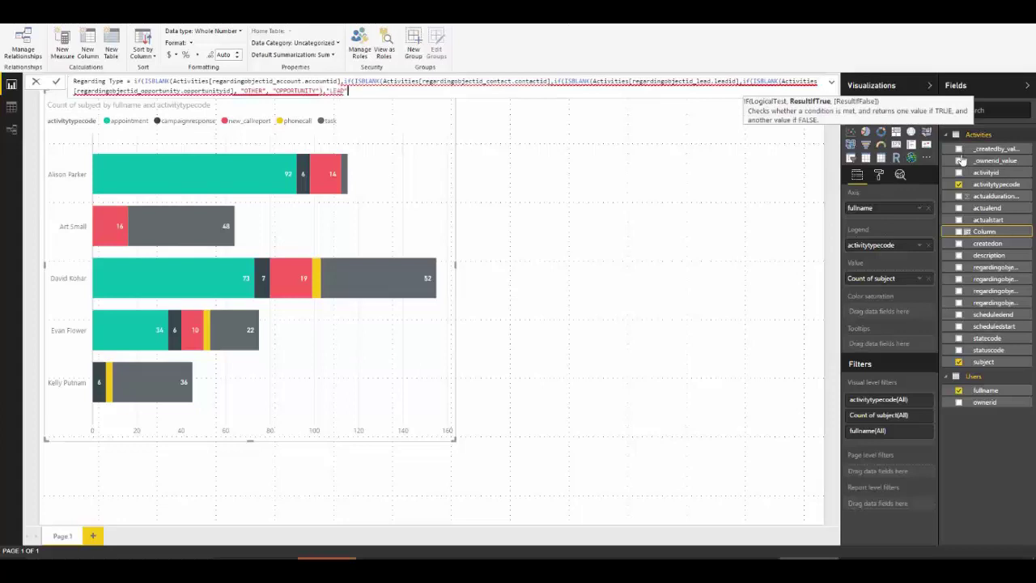
pyautogui.write(',')
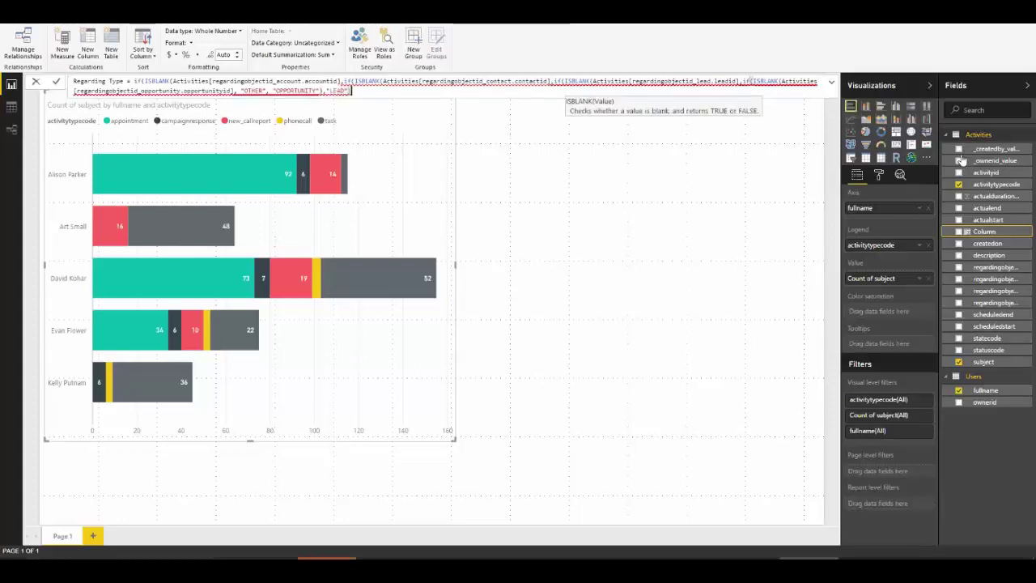
pyautogui.write(')')
# - Add "CONTACT" and "ACCOUNT" as the false results of the two outer IFs, close all brackets and commit the formula
pyautogui.write('"CONTACT')
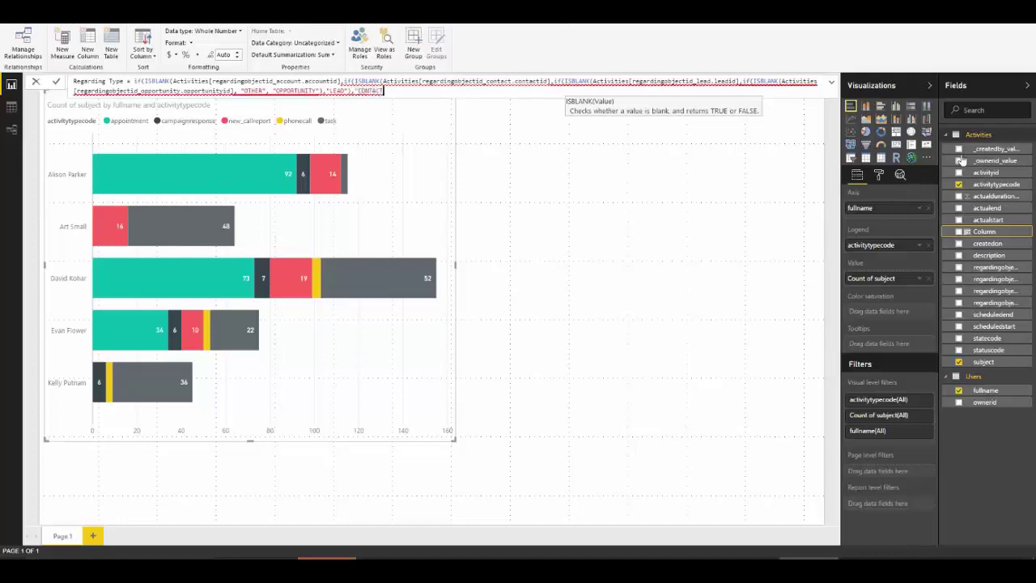
pyautogui.write('"')
pyautogui.write('"')
pyautogui.write(')')
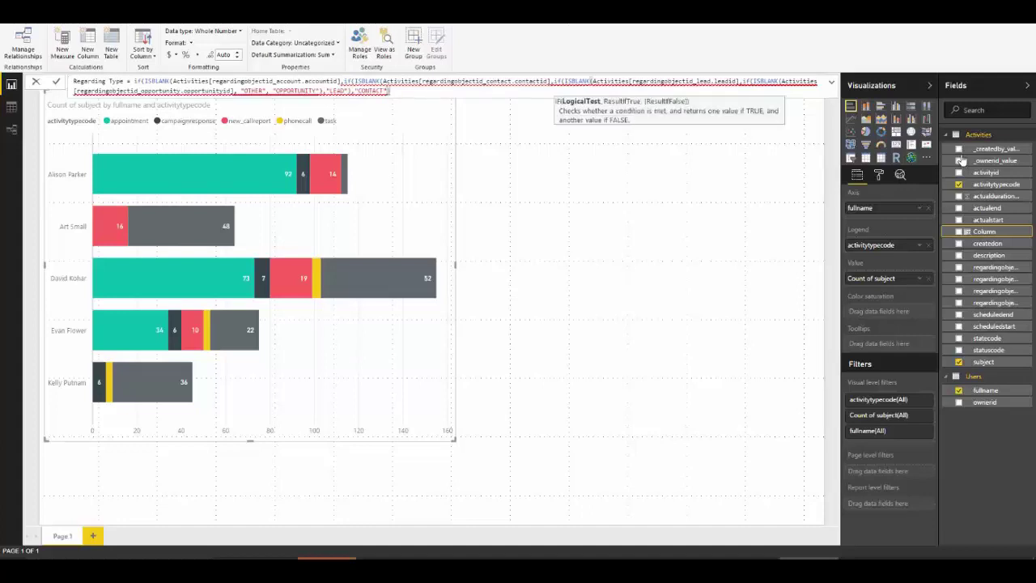
pyautogui.write(',"ACCOUNT')
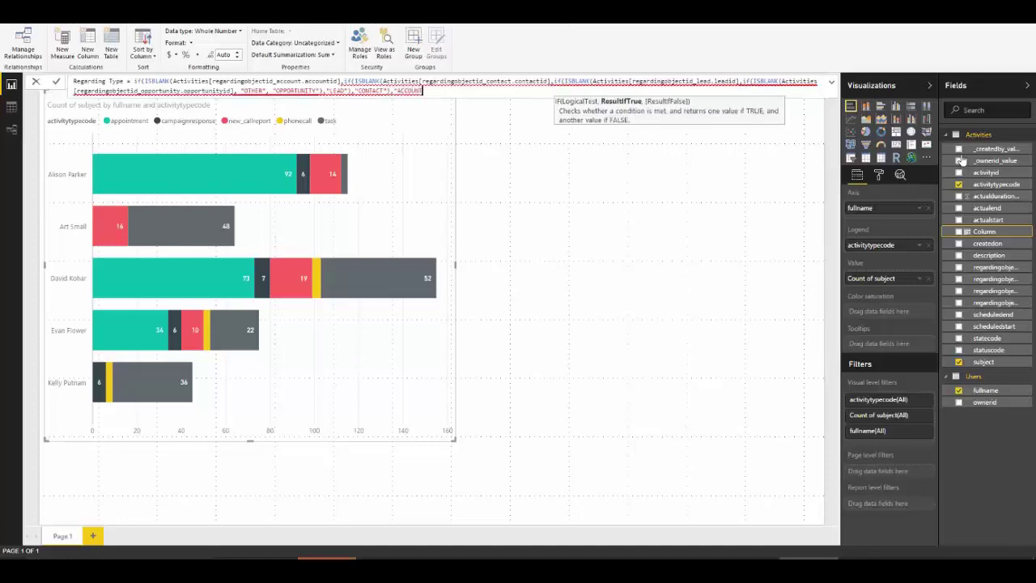
pyautogui.write('")')
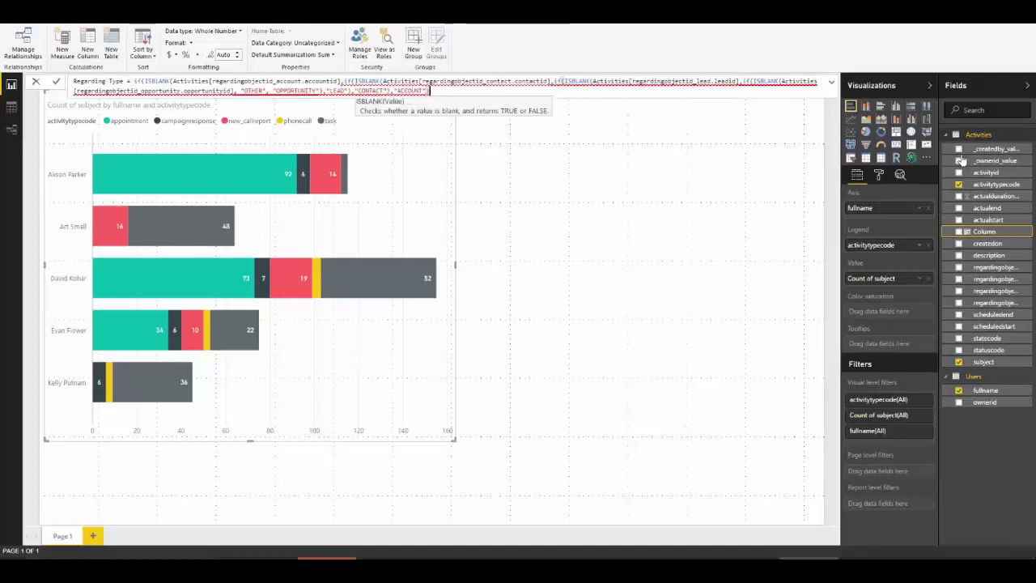
pyautogui.press('Return')
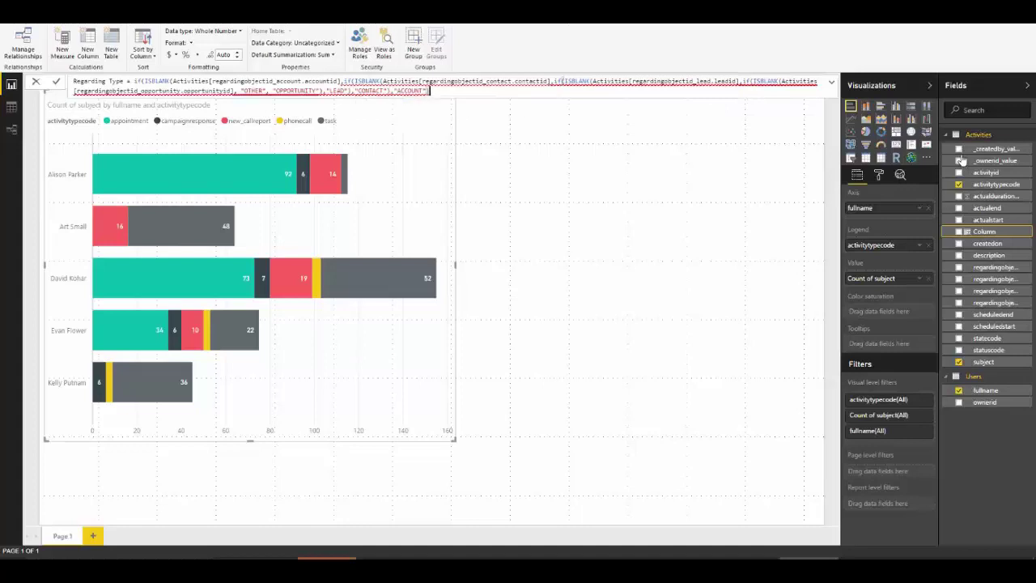
pyautogui.write('))))')
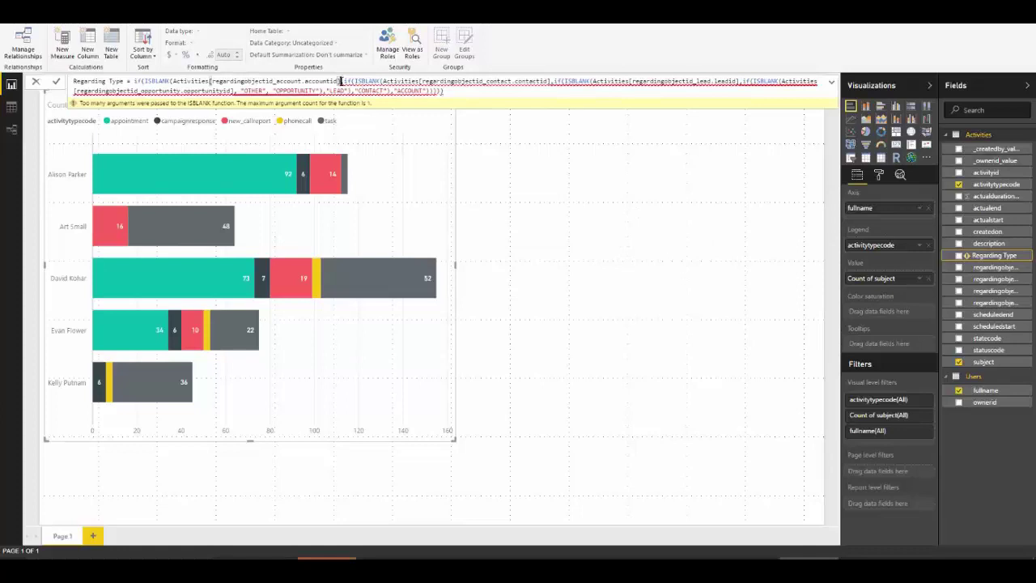
# - Insert the missing closing parentheses for ISBLANK after the accountid and contactid references
pyautogui.write(')')
pyautogui.hotkey('ctrl', 'Right')
pyautogui.hotkey('ctrl', 'Right')
pyautogui.hotkey('ctrl', 'Right')
pyautogui.hotkey('ctrl', 'Right')
pyautogui.hotkey('ctrl', 'Right')
pyautogui.hotkey('ctrl', 'Right')
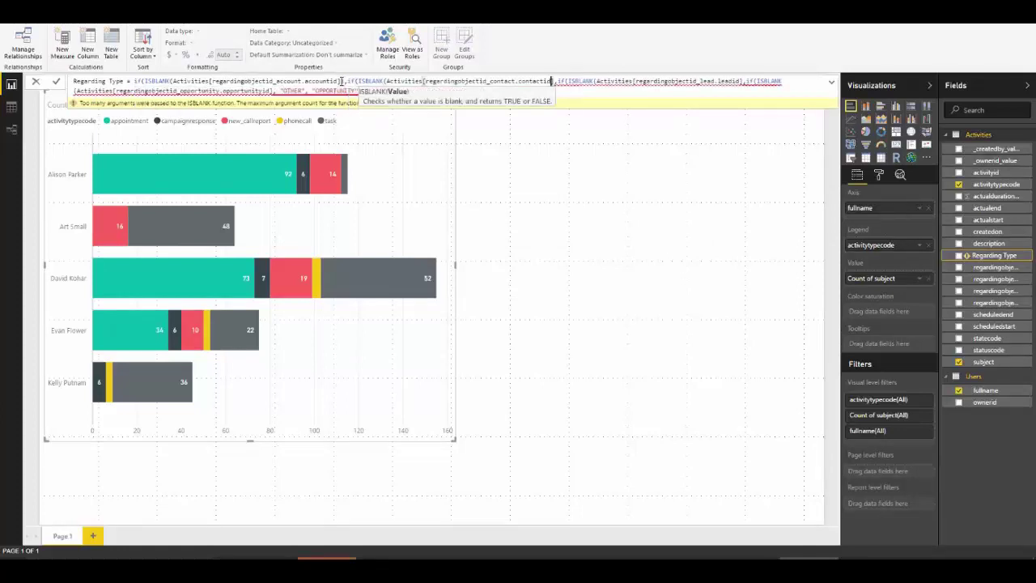
pyautogui.write(')')
# - Insert the missing closing parentheses for ISBLANK after the leadid and opportunityid references
pyautogui.hotkey('ctrl', 'Right')
pyautogui.hotkey('ctrl', 'Right')
pyautogui.hotkey('ctrl', 'Right')
pyautogui.hotkey('ctrl', 'Right')
pyautogui.hotkey('ctrl', 'Right')
pyautogui.hotkey('ctrl', 'Right')
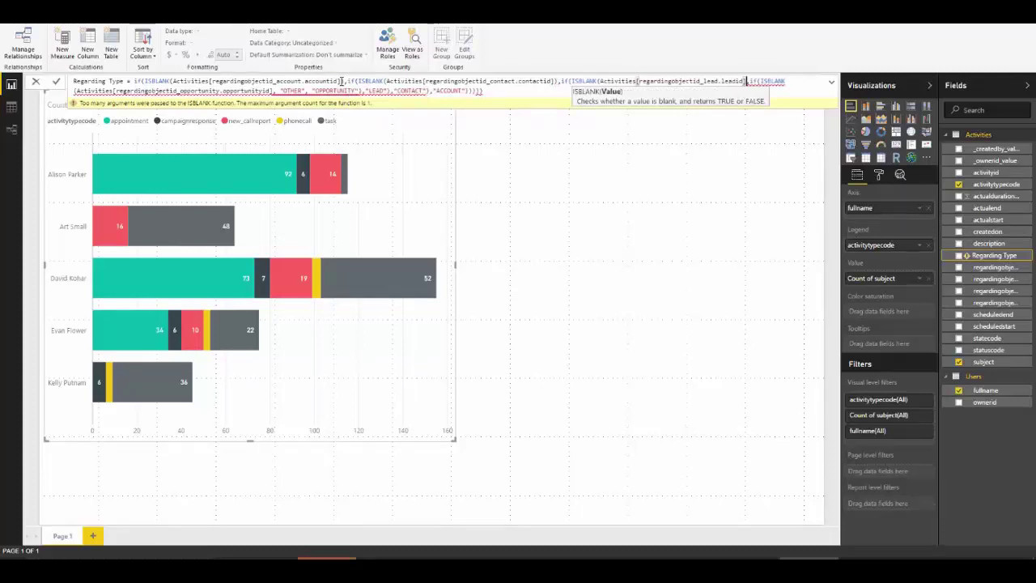
pyautogui.write(')')
pyautogui.hotkey('ctrl', 'Right')
pyautogui.hotkey('ctrl', 'Right')
pyautogui.hotkey('ctrl', 'Right')
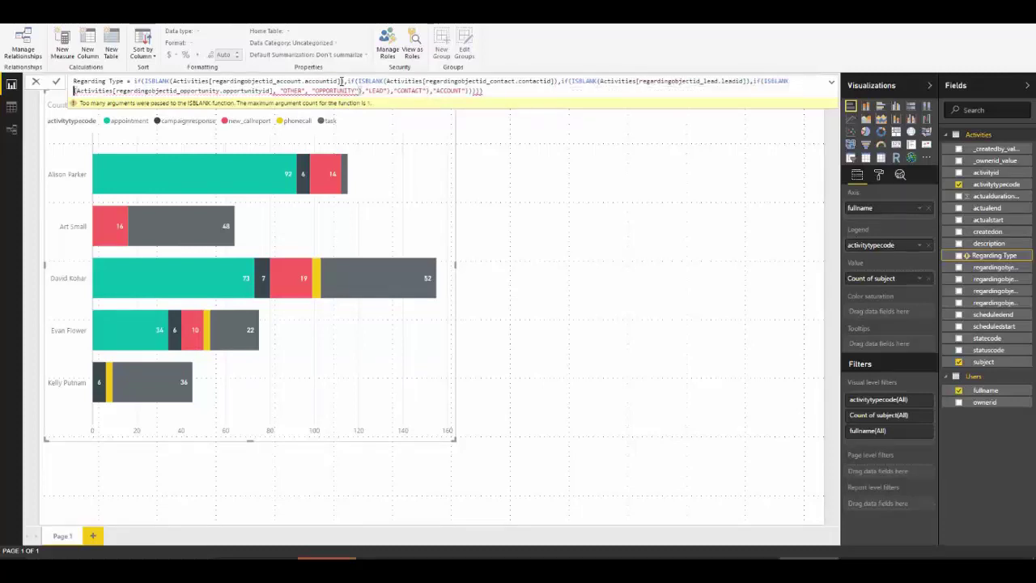
pyautogui.write('(')
pyautogui.hotkey('ctrl', 'Right')
pyautogui.hotkey('ctrl', 'Right')
pyautogui.hotkey('ctrl', 'Right')
pyautogui.hotkey('ctrl', 'Right')
pyautogui.hotkey('ctrl', 'Right')
pyautogui.hotkey('ctrl', 'Right')
pyautogui.write(')')
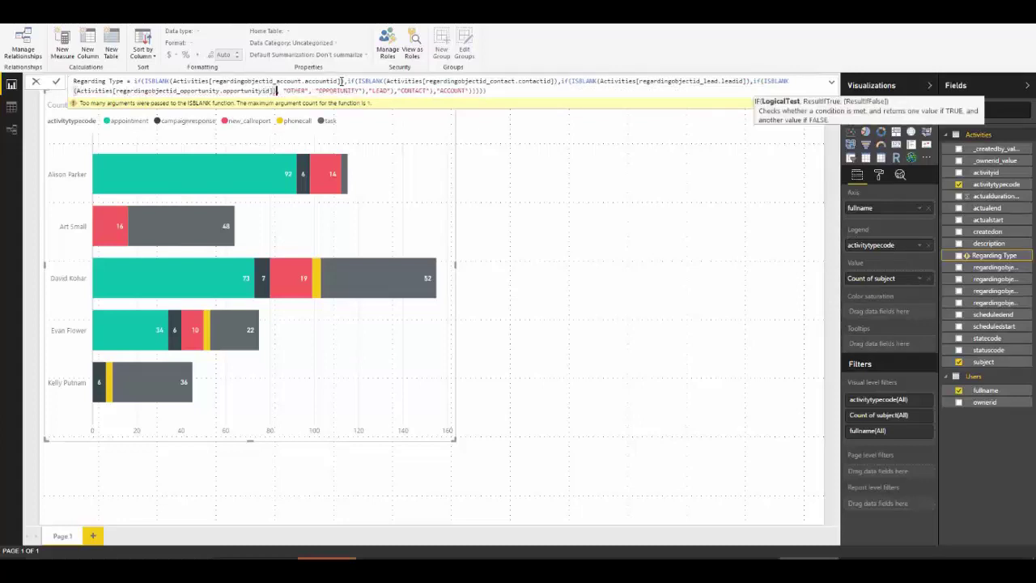
# - Remove the surplus closing parentheses after "ACCOUNT" and commit the corrected Regarding Type formula
pyautogui.press('End')
pyautogui.press('BackSpace')
pyautogui.press('BackSpace')
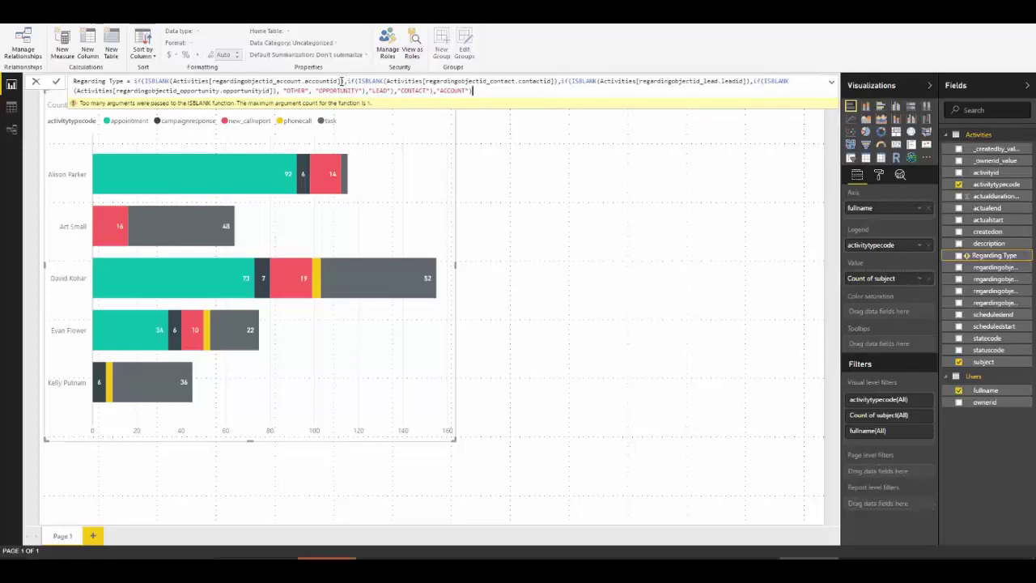
pyautogui.press('Return')
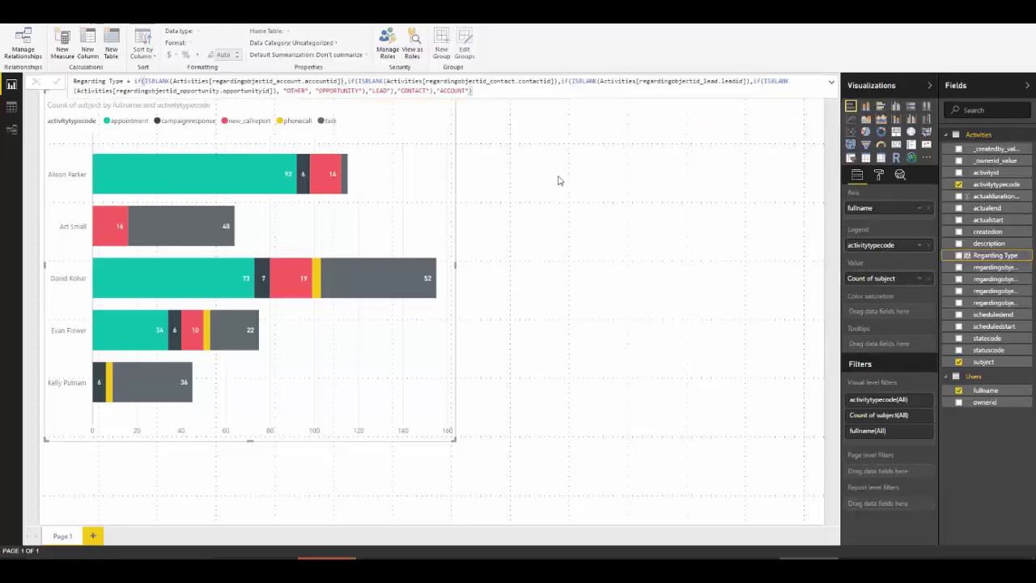
# - Add a stacked column chart showing the count of subject by Regarding Type beside the existing chart, and enlarge it
pyautogui.click(558, 180)
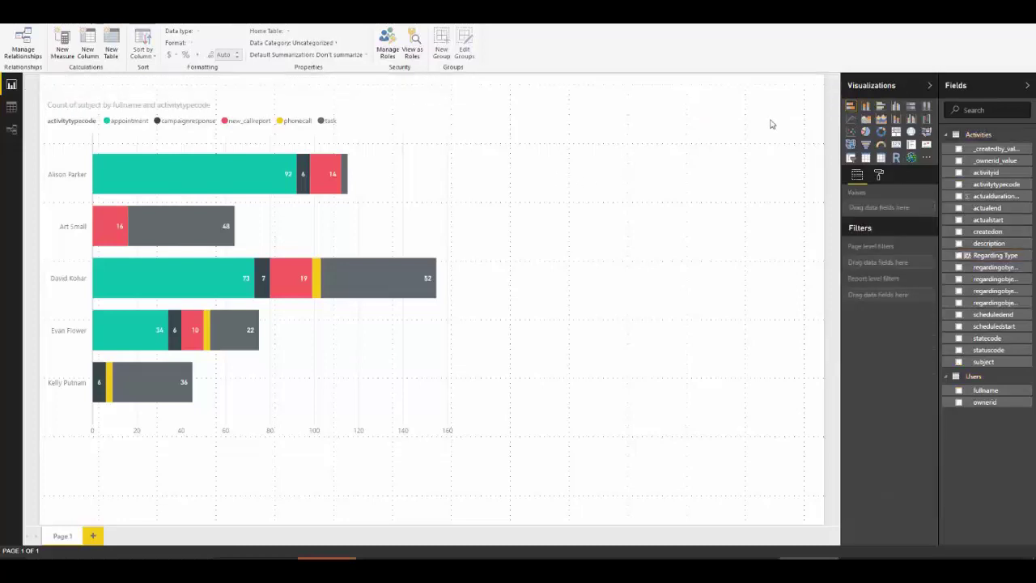
pyautogui.click(864, 106)
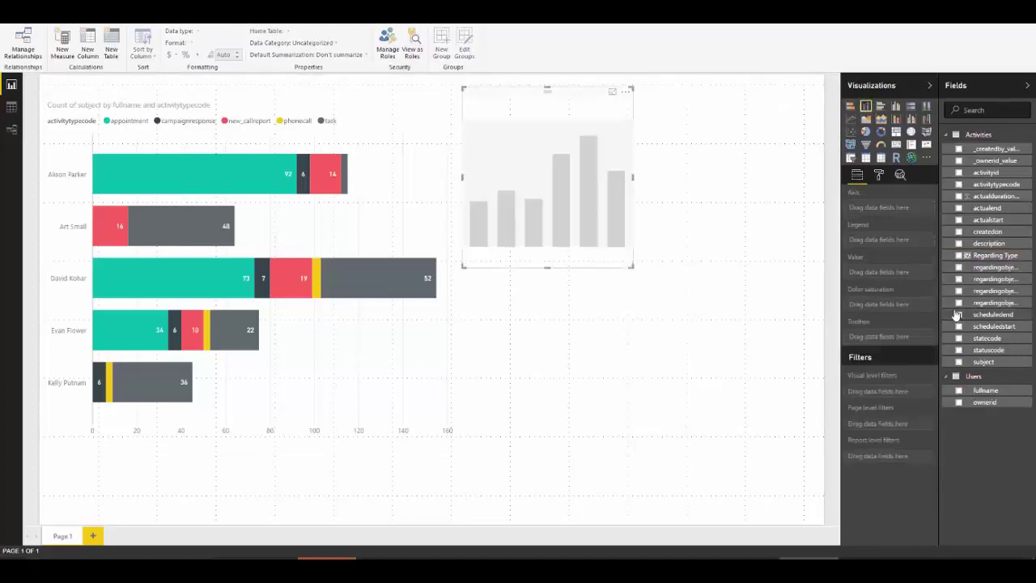
pyautogui.click(959, 255)
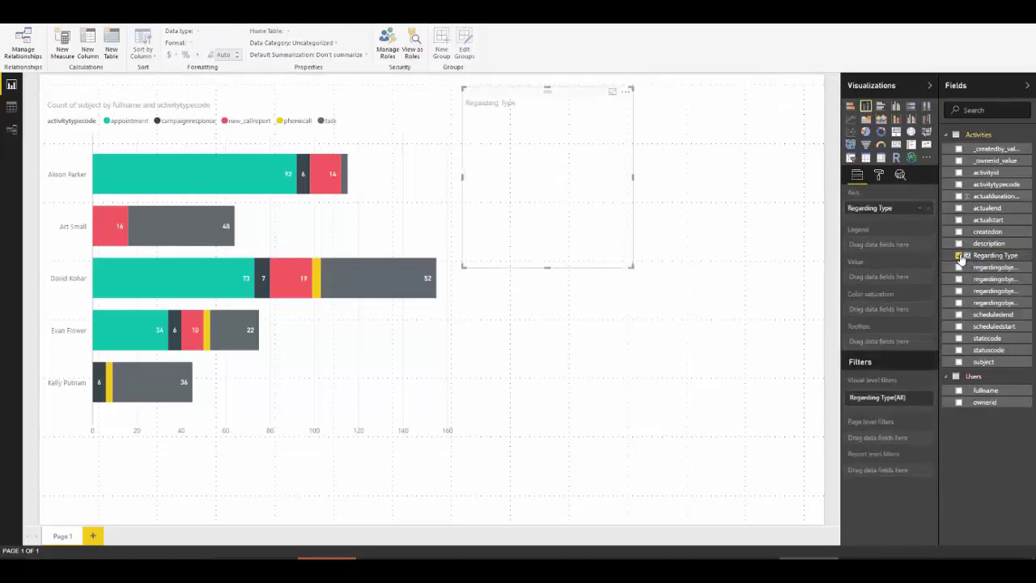
pyautogui.moveTo(986, 361); pyautogui.dragTo(919, 278)
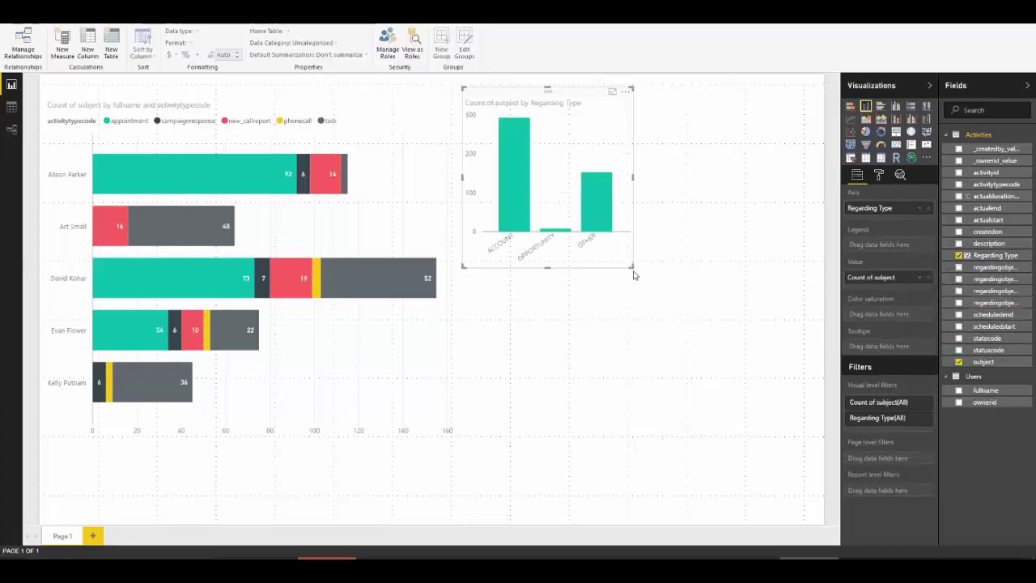
pyautogui.moveTo(633, 266); pyautogui.dragTo(735, 373)
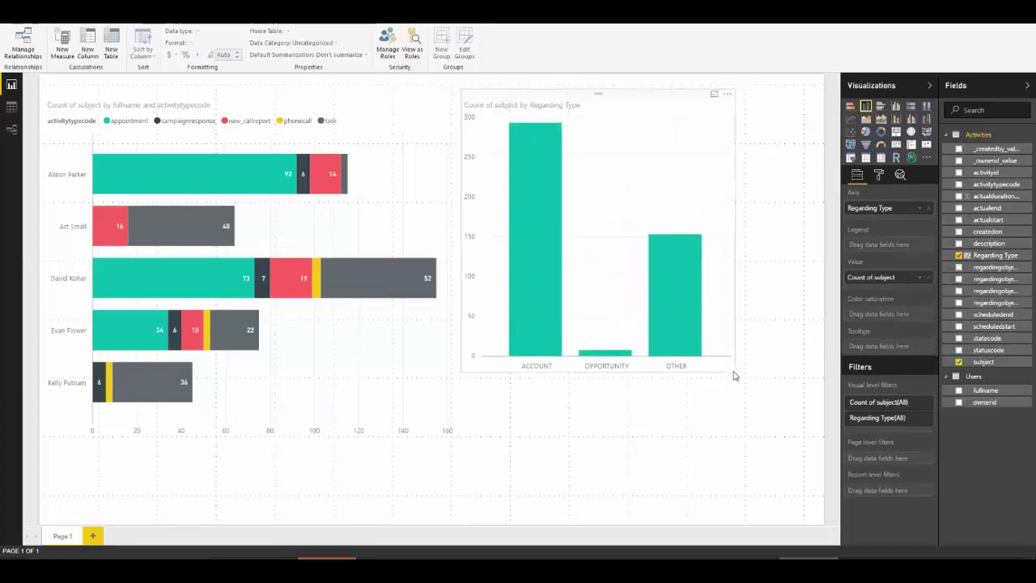
# - Turn on data labels for the Regarding Type column chart and set their position to Inside End
pyautogui.click(879, 176)
pyautogui.click(923, 272)
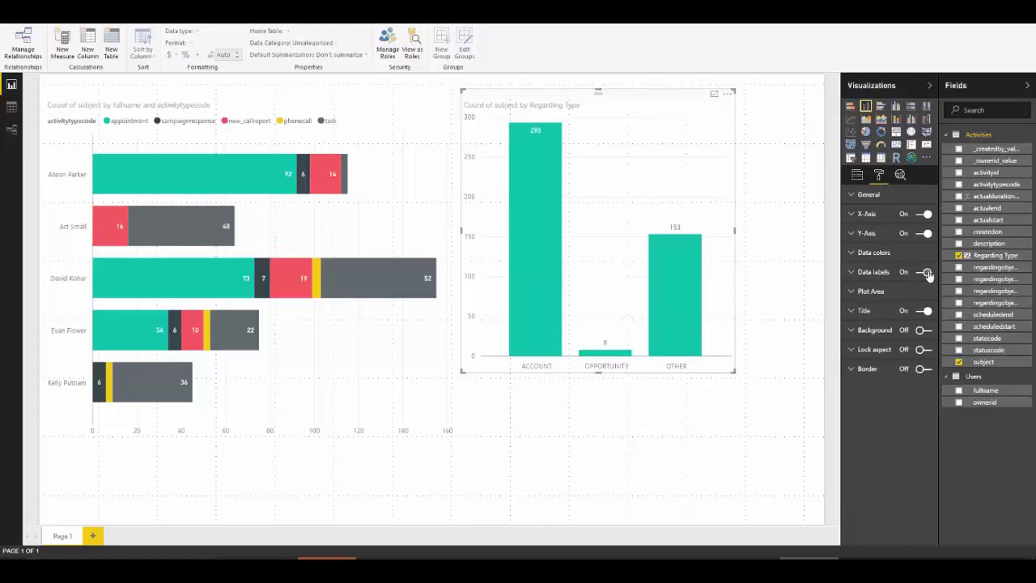
pyautogui.click(879, 275)
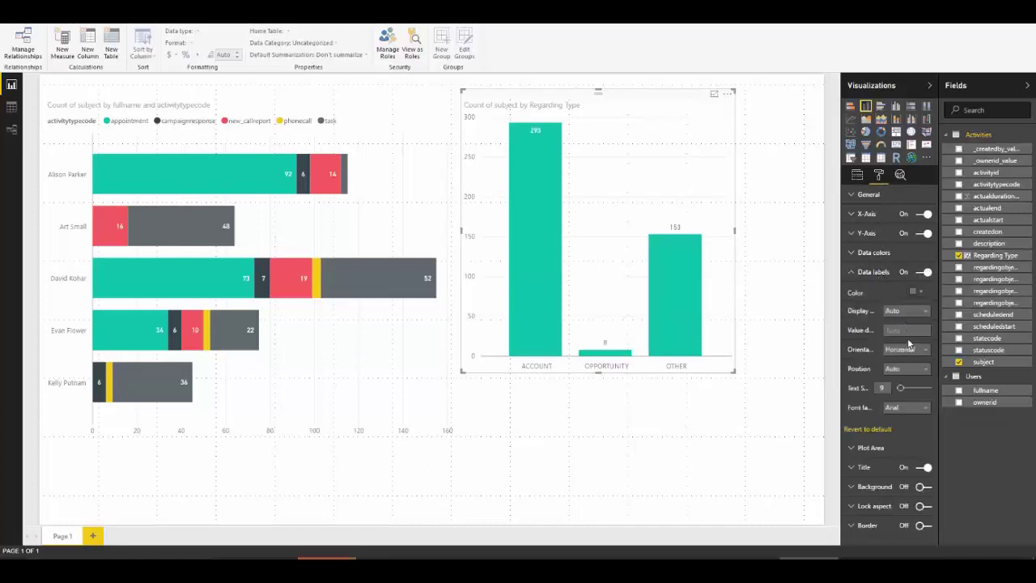
pyautogui.click(906, 368)
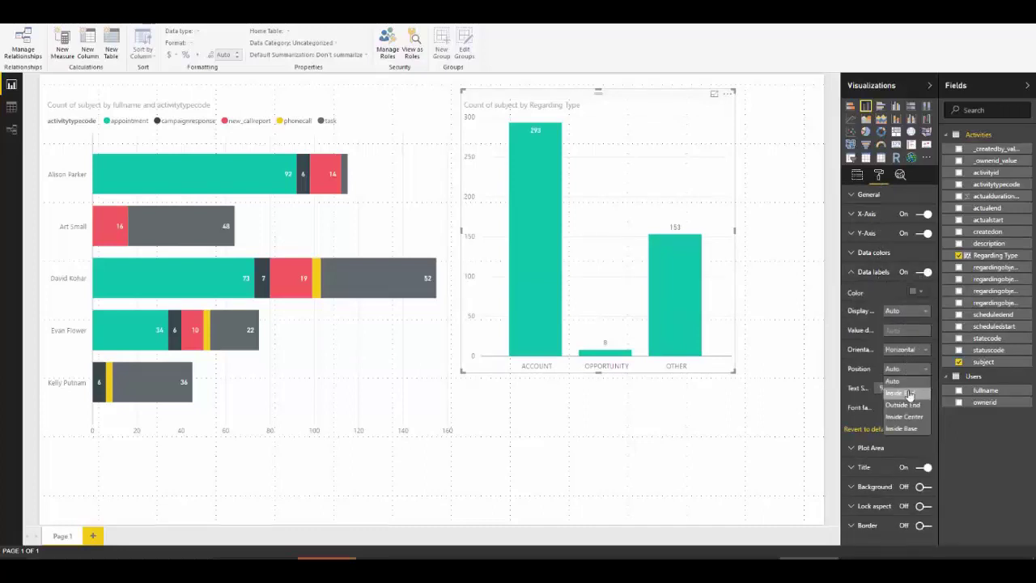
pyautogui.click(902, 388)
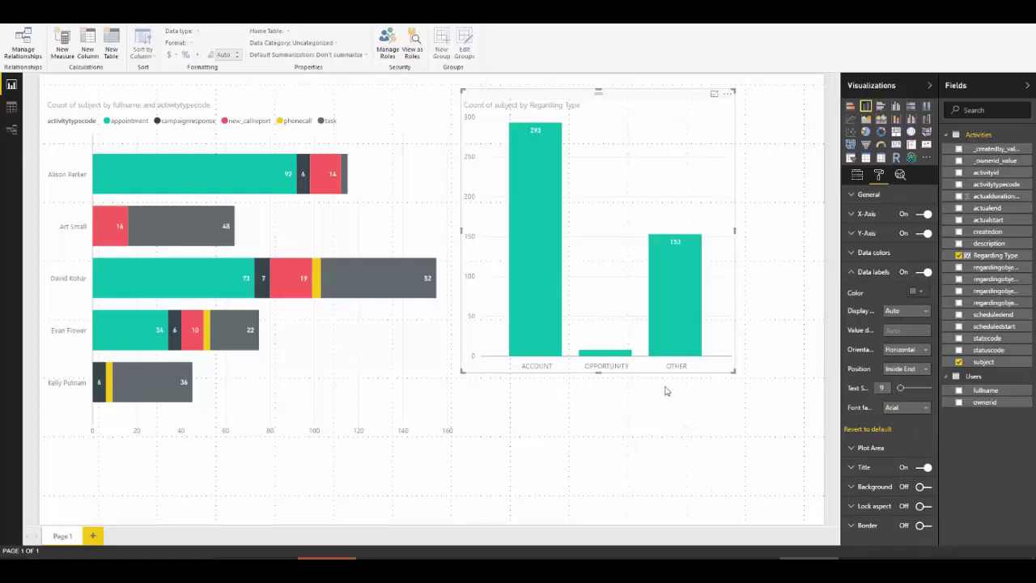
pyautogui.moveTo(612, 356)
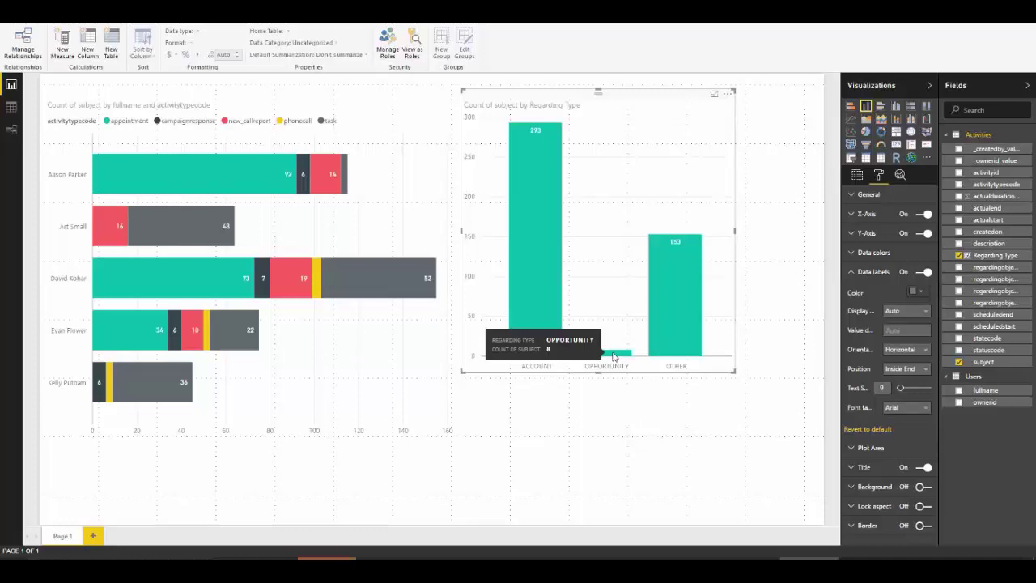
pyautogui.moveTo(538, 242)
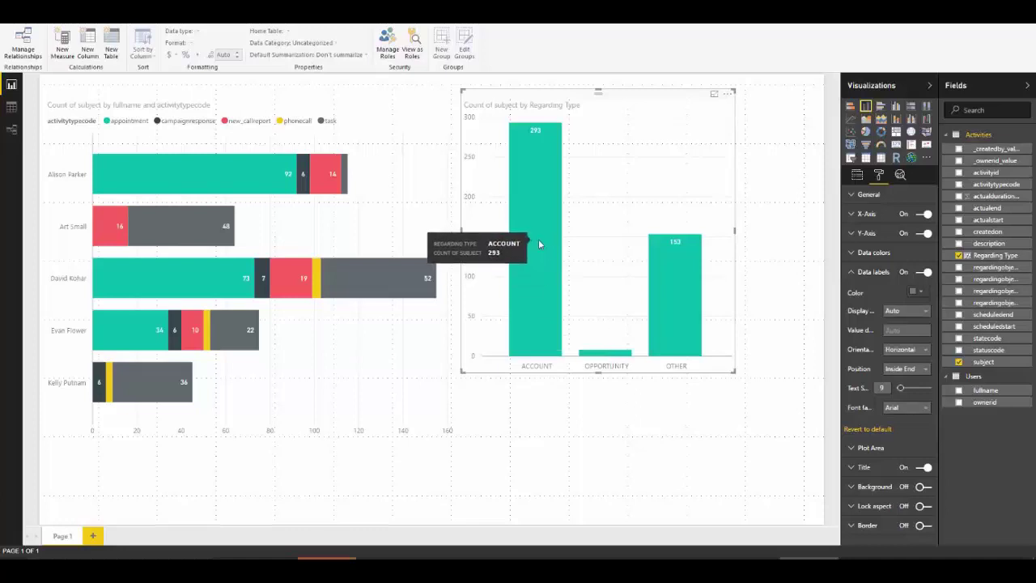
pyautogui.moveTo(678, 270)
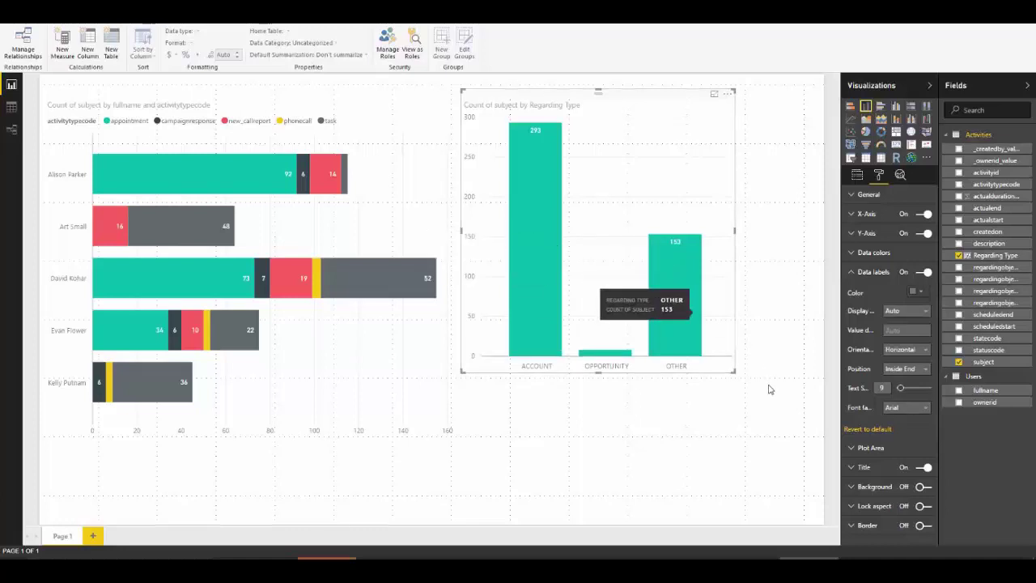
# - Add subject below Regarding Type on the chart's axis, drill down into OTHER with drill mode on, and enlarge the chart
pyautogui.click(857, 175)
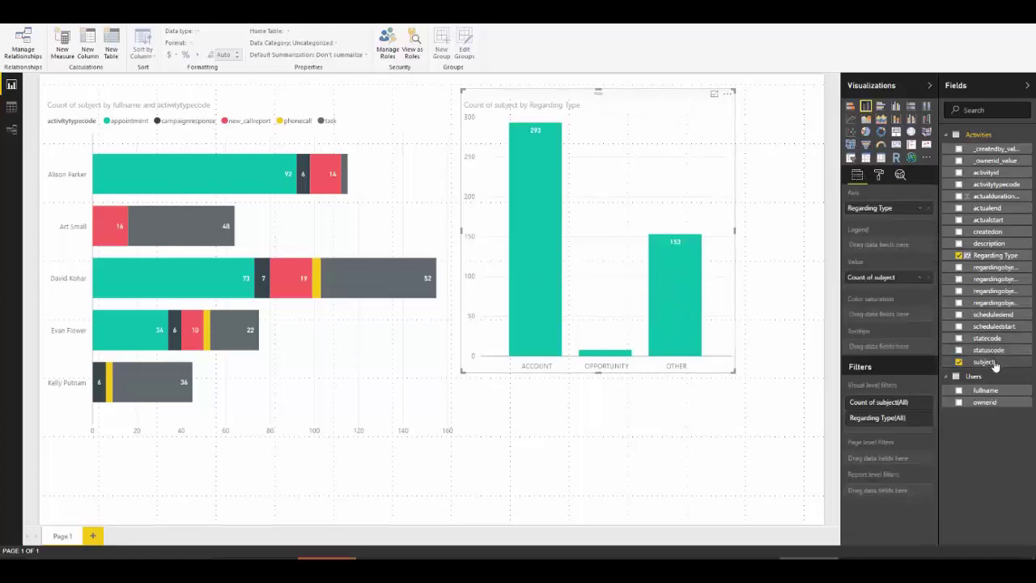
pyautogui.moveTo(995, 366); pyautogui.dragTo(882, 222)
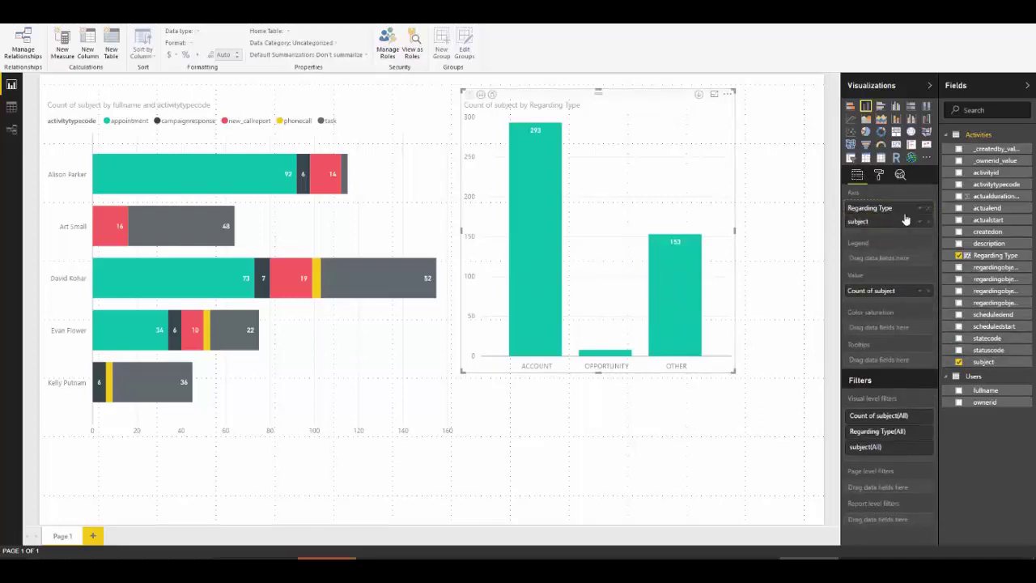
pyautogui.click(698, 94)
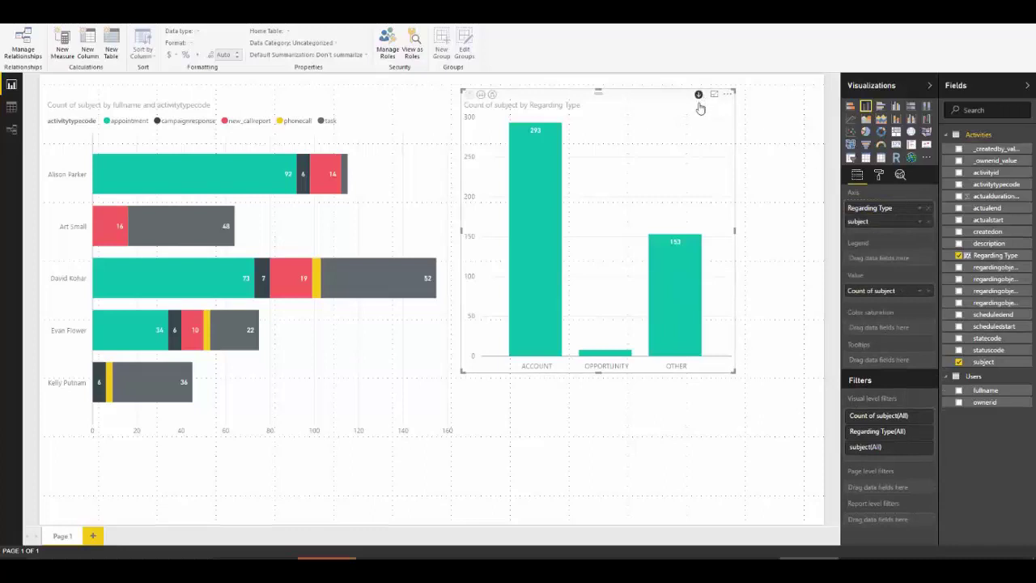
pyautogui.click(671, 268)
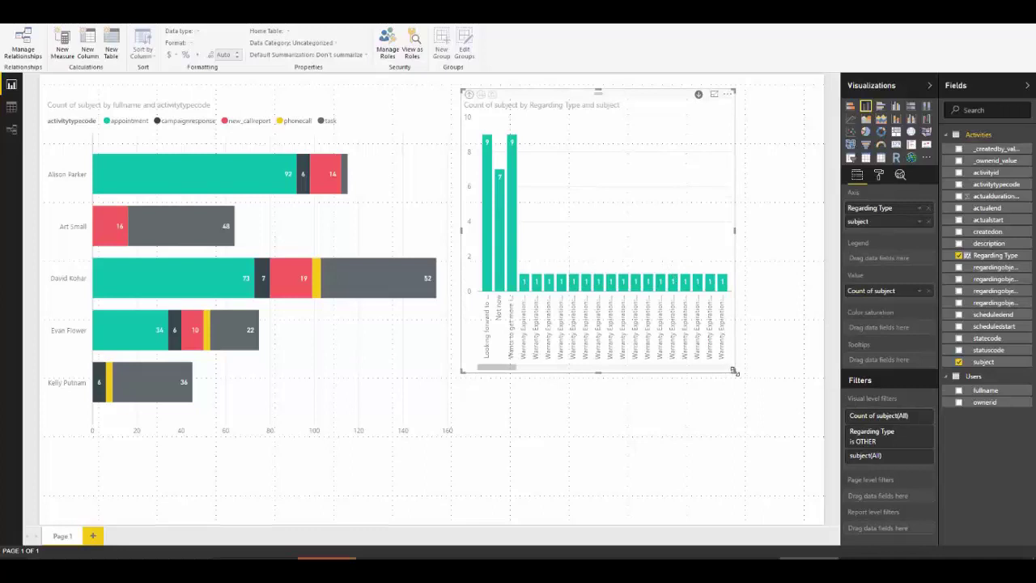
pyautogui.moveTo(733, 371); pyautogui.dragTo(807, 444)
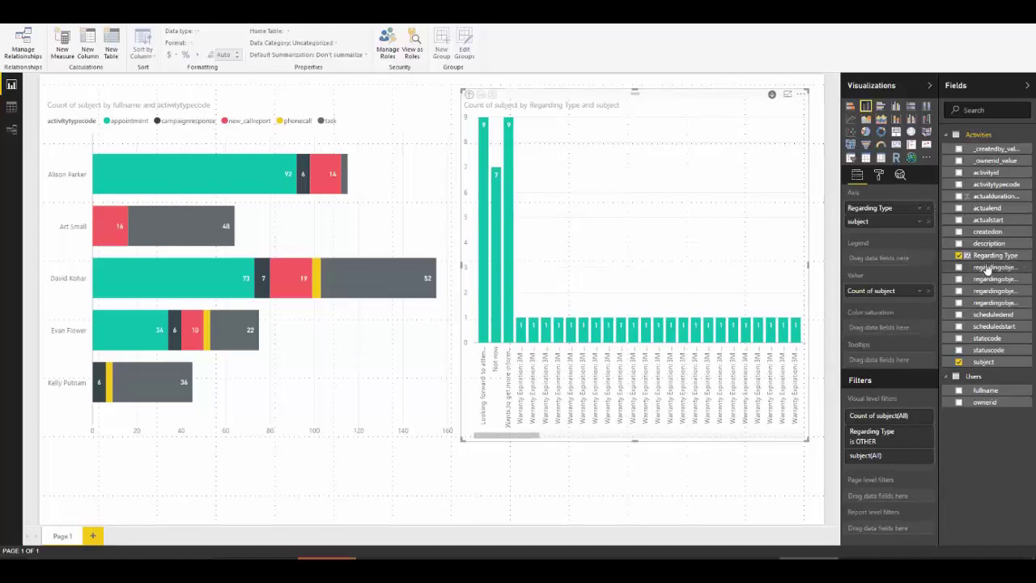
# - Split the column chart by activity type, using activitytypecode as its legend
pyautogui.moveTo(1000, 189); pyautogui.dragTo(920, 261)
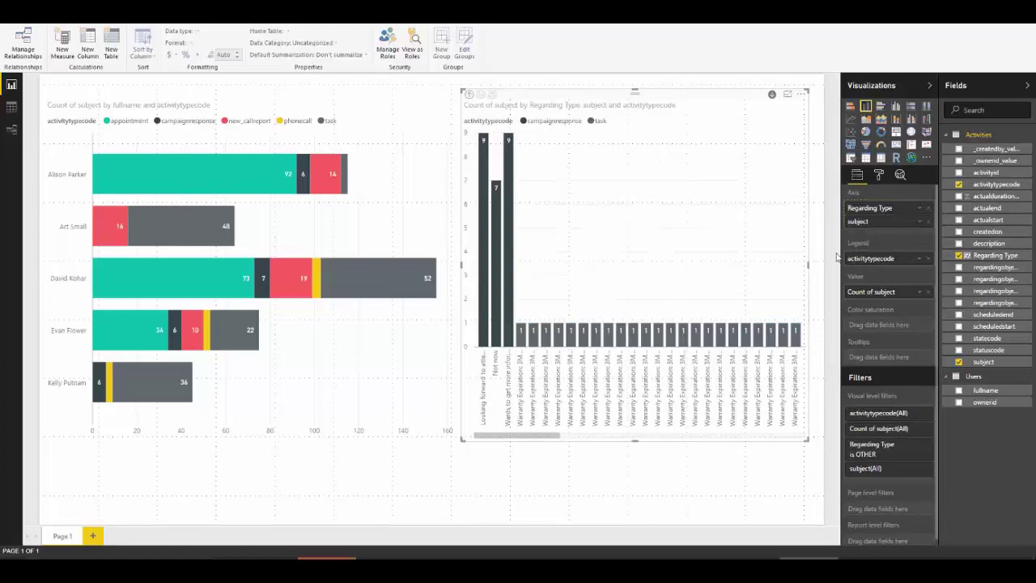
pyautogui.moveTo(511, 243)
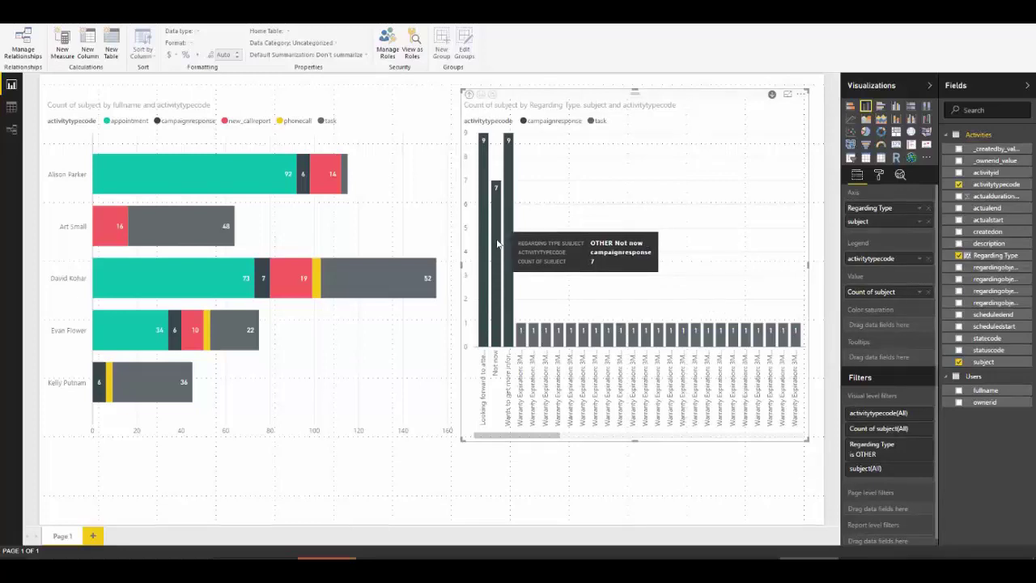
pyautogui.moveTo(522, 338)
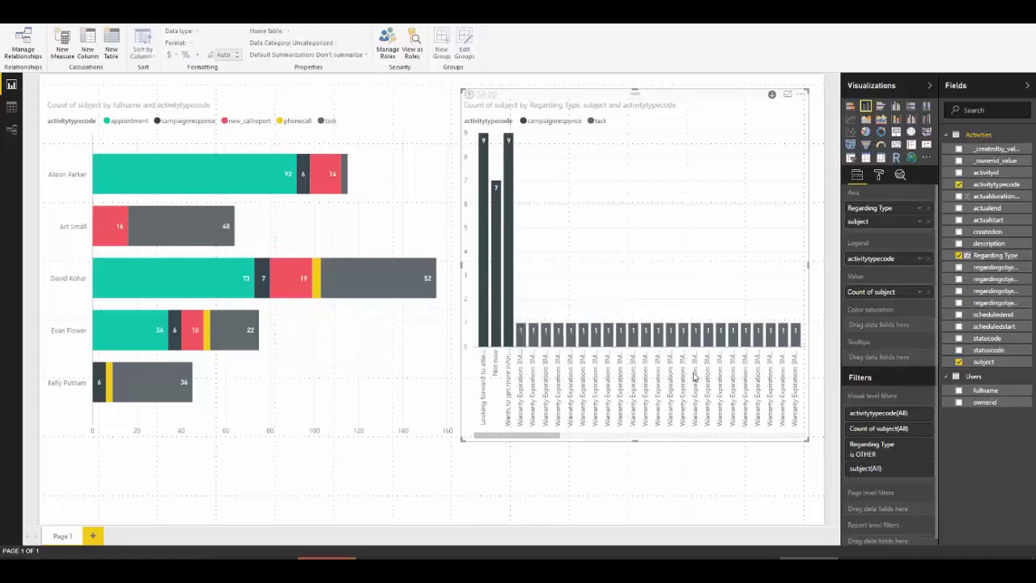
# - Drill back up to the regarding types, examine the subjects under ACCOUNT, and return to the top level
pyautogui.click(469, 97)
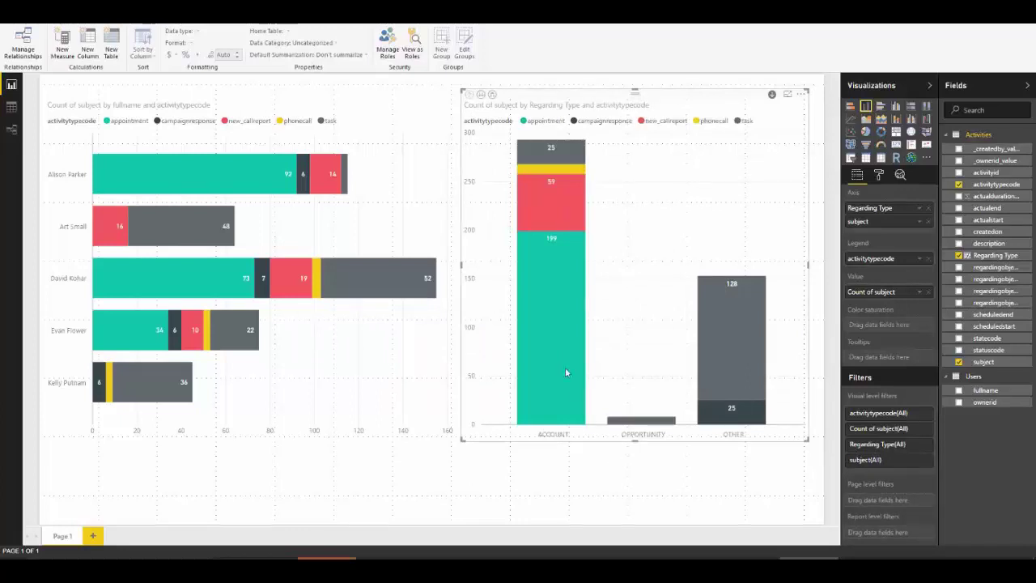
pyautogui.click(555, 331)
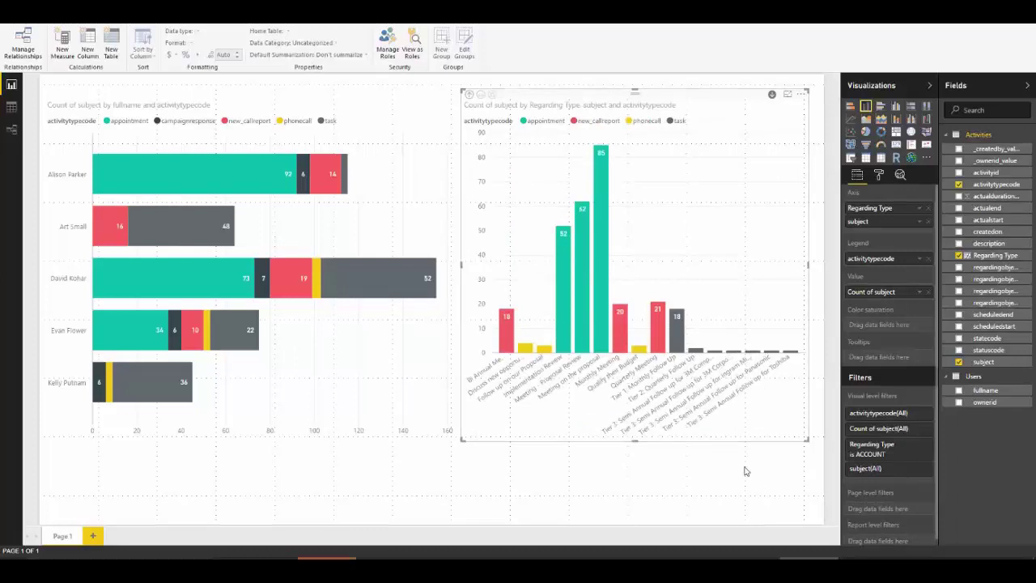
pyautogui.click(468, 96)
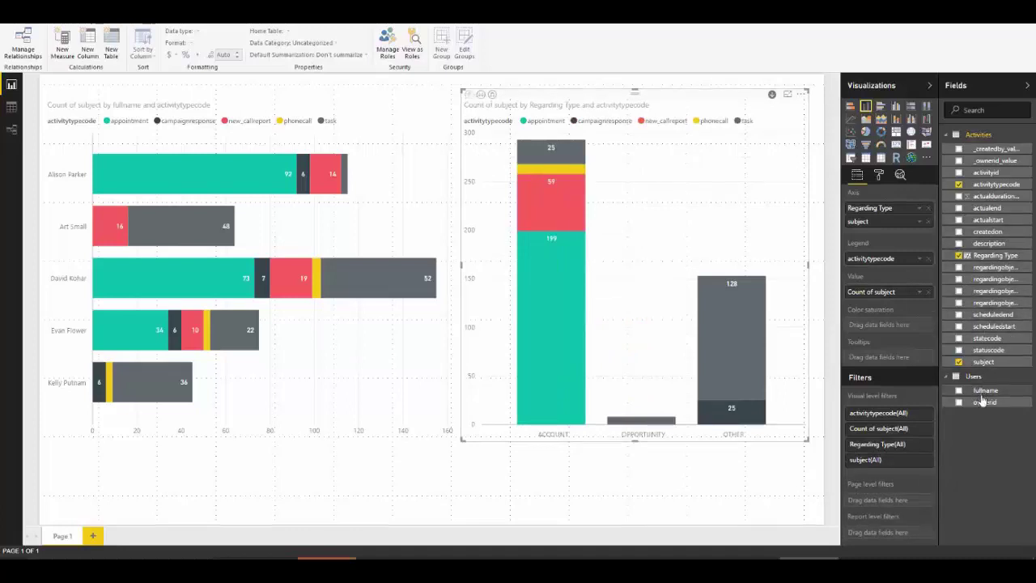
# - Replace the chart's legend with the users' fullname field and convert it to a clustered bar chart in focus mode
pyautogui.moveTo(988, 393); pyautogui.dragTo(891, 261)
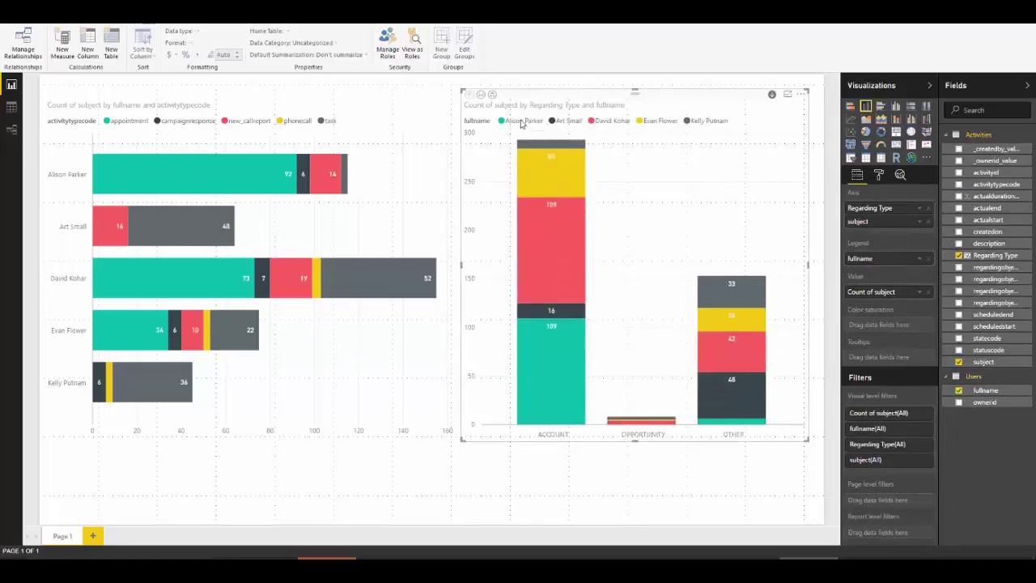
pyautogui.moveTo(553, 316)
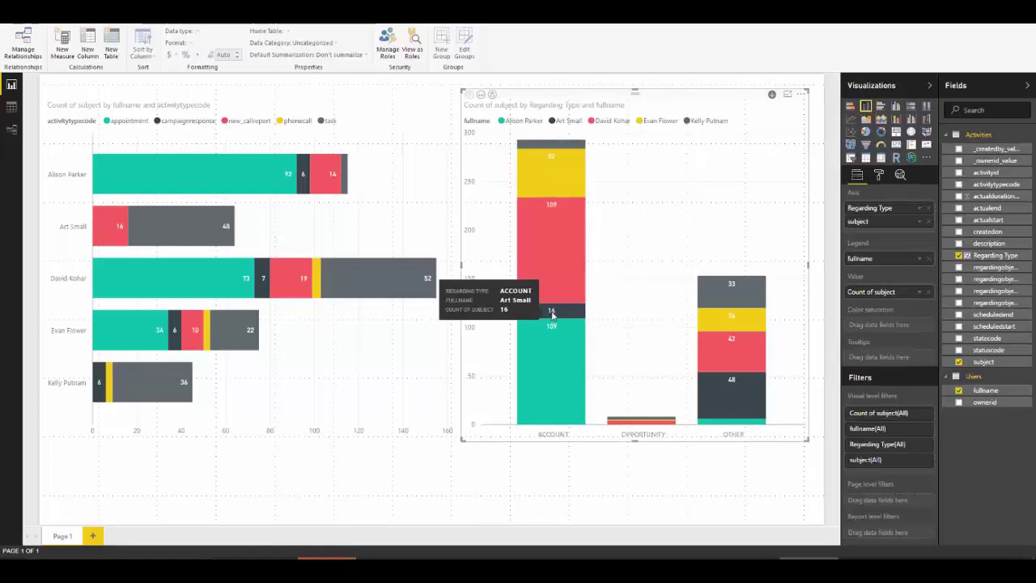
pyautogui.moveTo(563, 146)
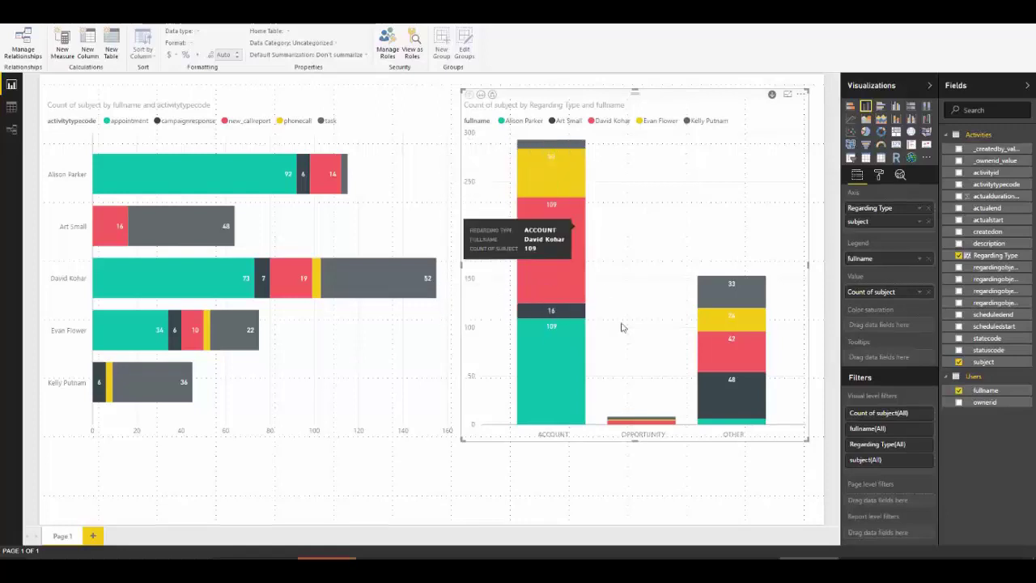
pyautogui.click(788, 93)
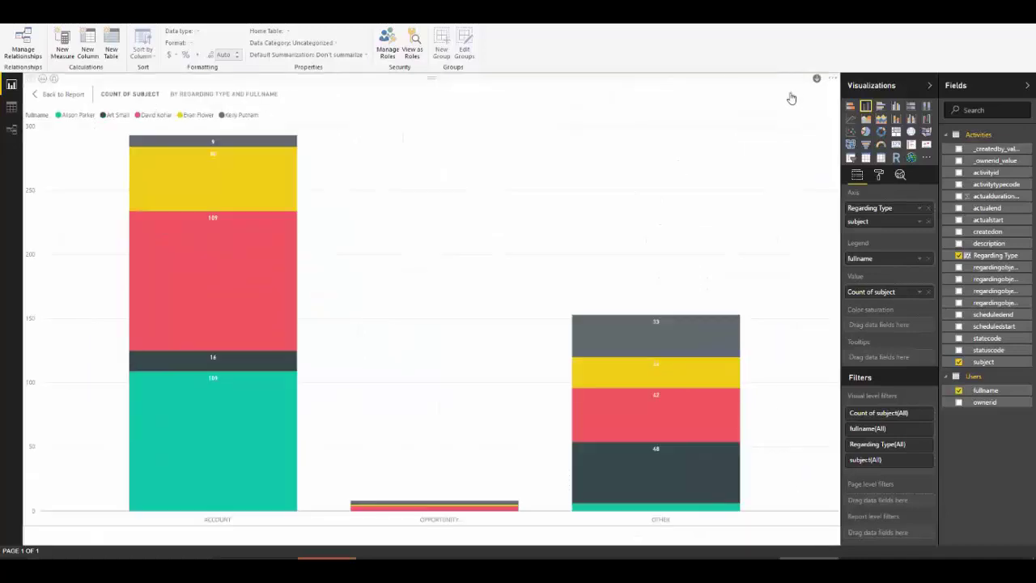
pyautogui.click(880, 107)
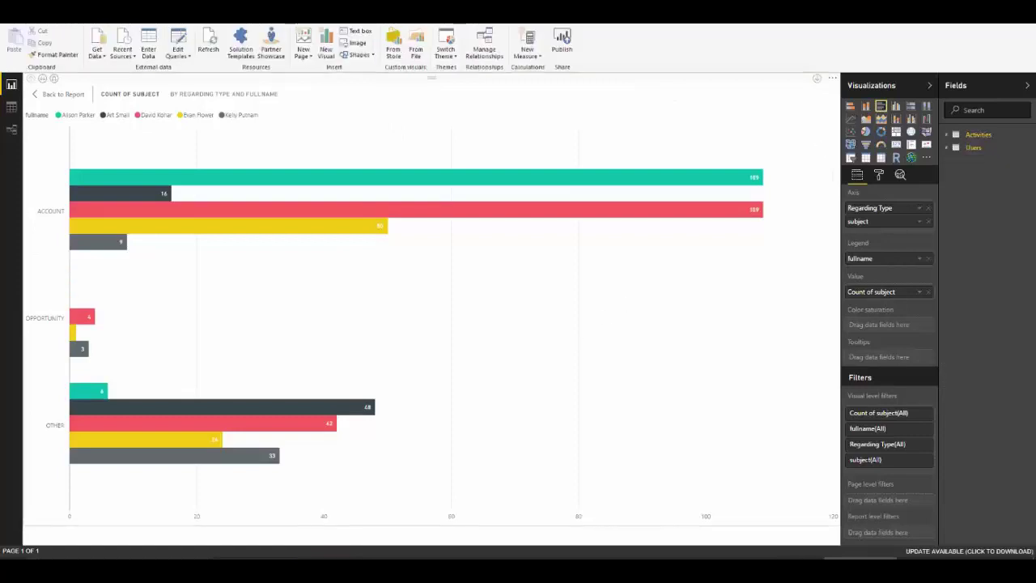
# - Reconnect to the recently used Dynamics CRM source and bring its accounts table into the query editor
pyautogui.click(127, 56)
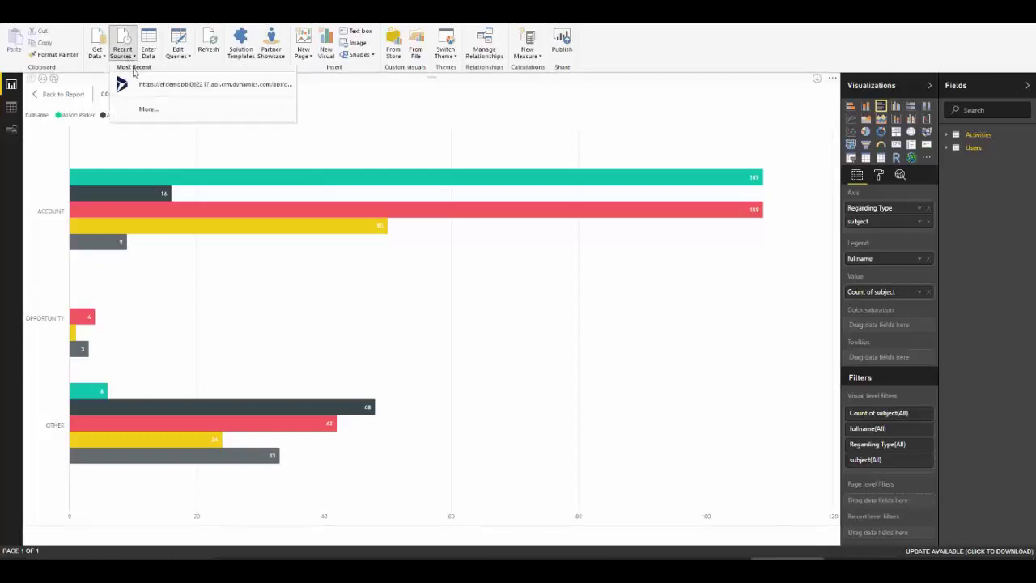
pyautogui.click(207, 84)
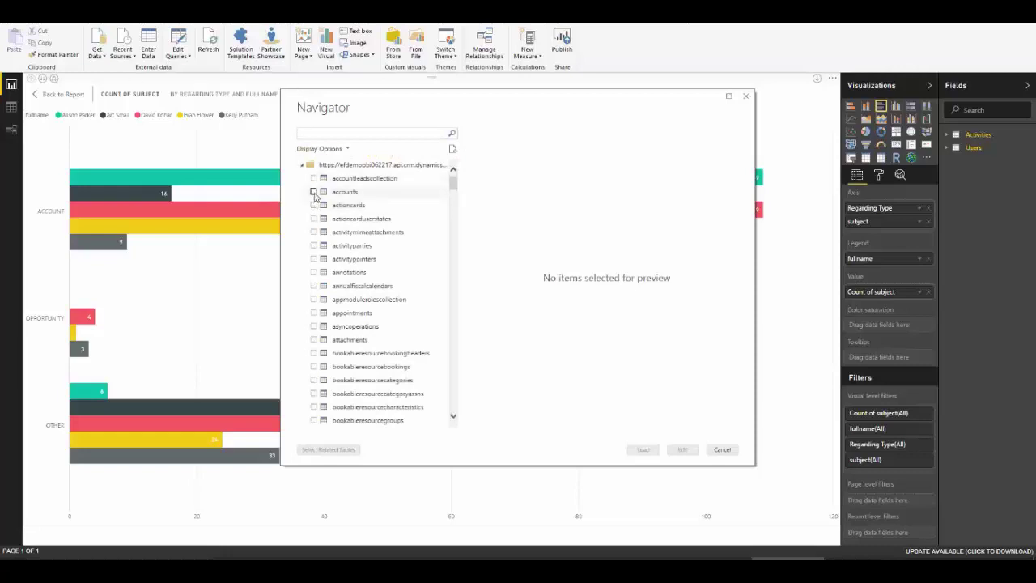
pyautogui.click(313, 192)
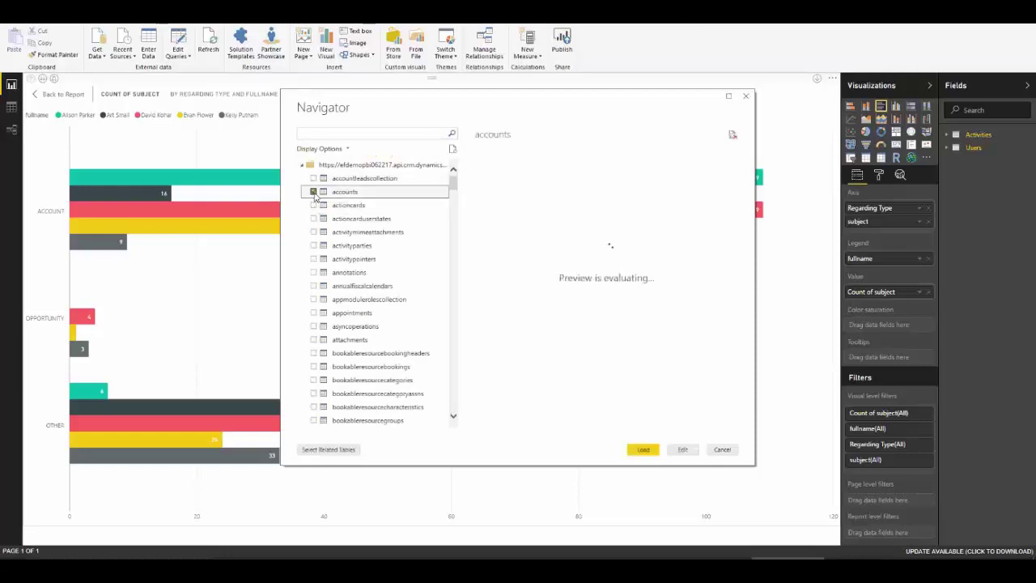
pyautogui.click(682, 450)
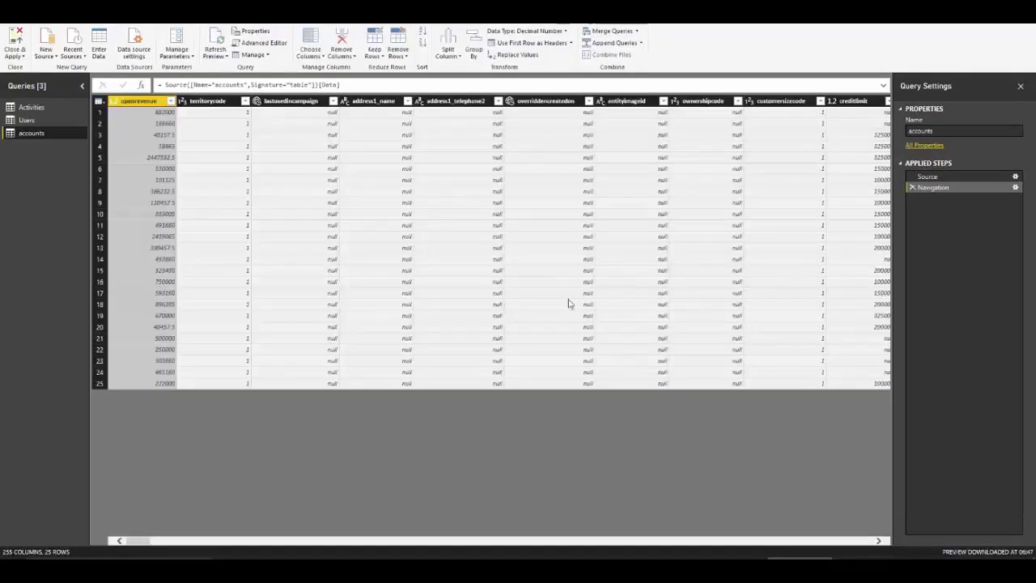
# - Clear the accounts table's column selection and choose to keep only the name and _ownerid_value columns
pyautogui.click(309, 41)
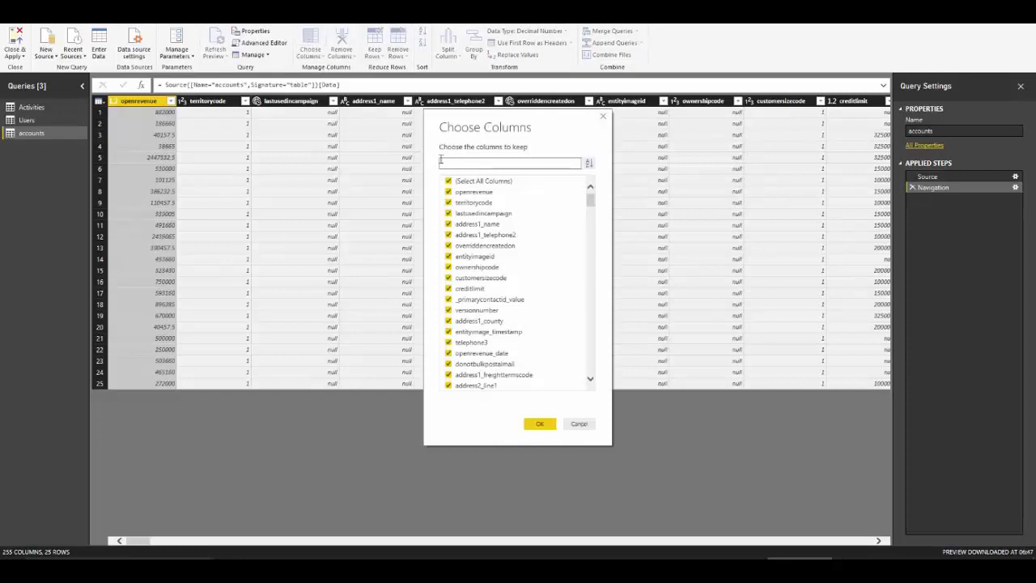
pyautogui.click(449, 182)
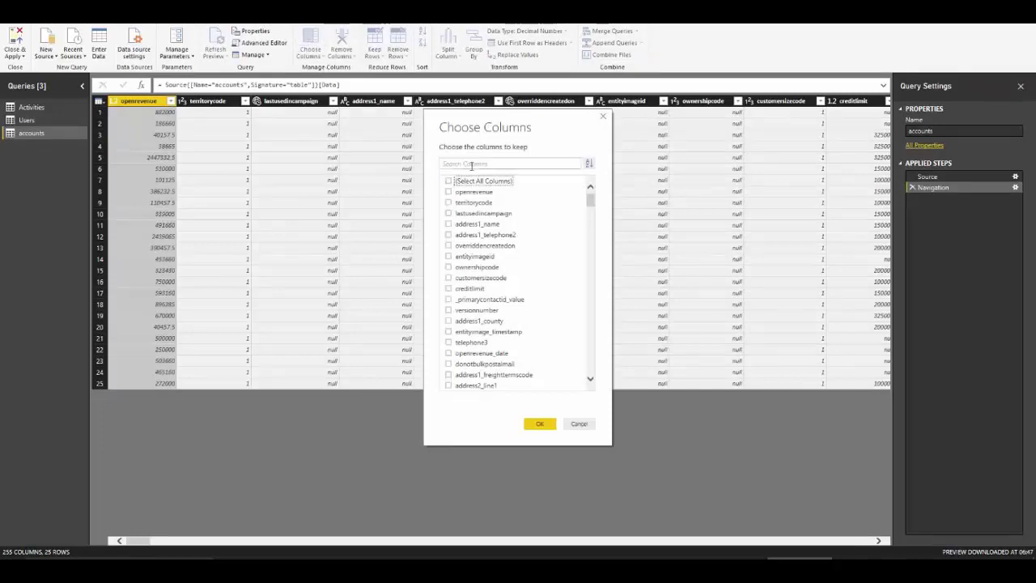
pyautogui.click(473, 164)
pyautogui.write('name')
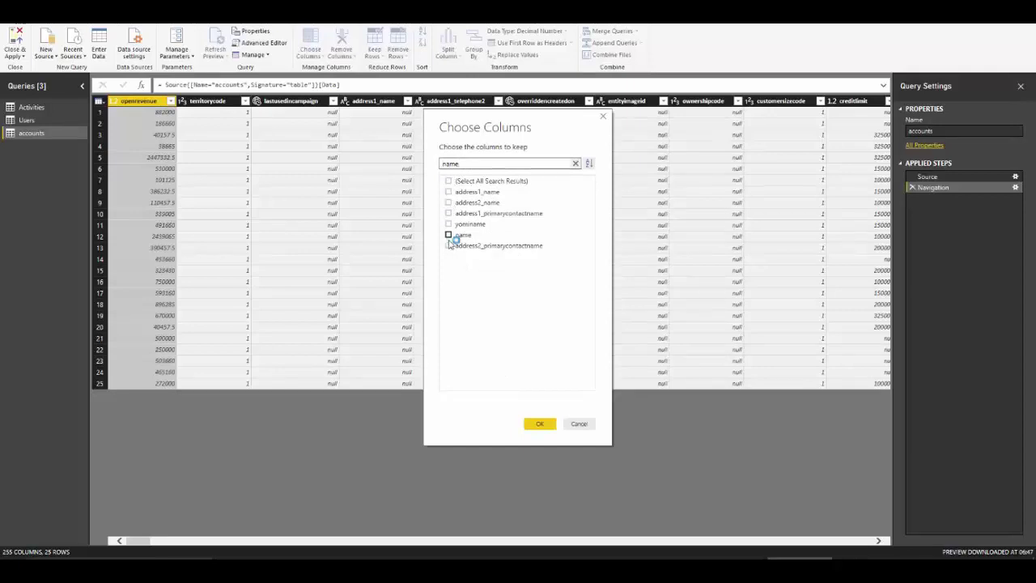
pyautogui.click(448, 235)
pyautogui.doubleClick(467, 164)
pyautogui.write('owner')
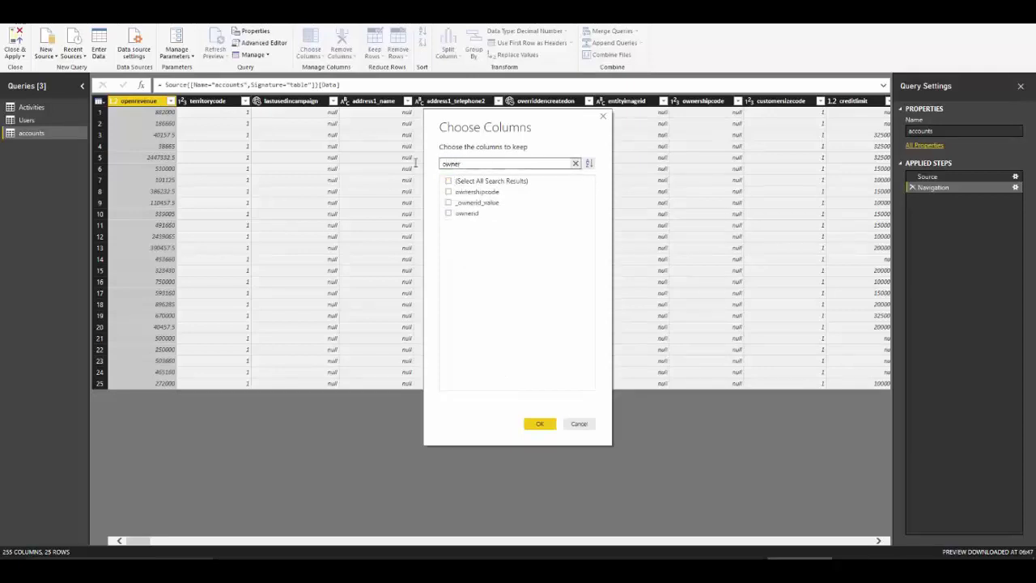
pyautogui.click(449, 202)
# - Add accountid and accountcategorycode to the accounts columns to keep
pyautogui.moveTo(477, 164); pyautogui.dragTo(424, 165)
pyautogui.write('account')
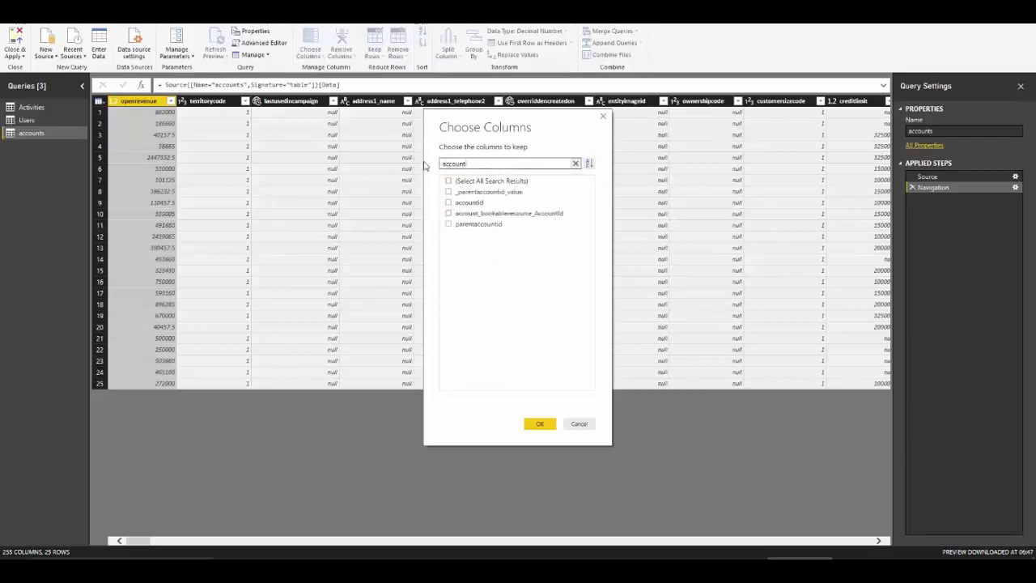
pyautogui.click(448, 203)
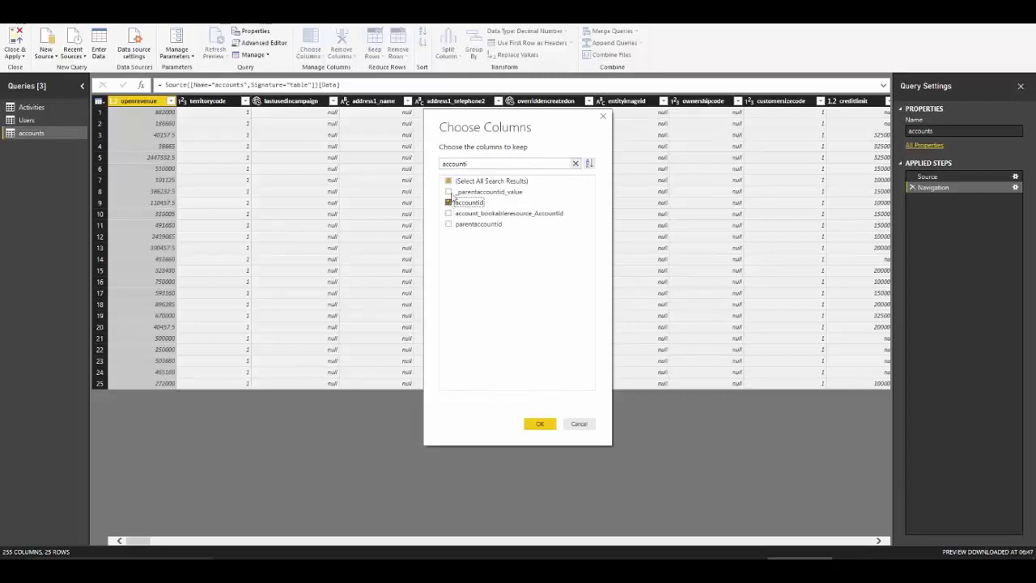
pyautogui.moveTo(477, 163); pyautogui.dragTo(401, 164)
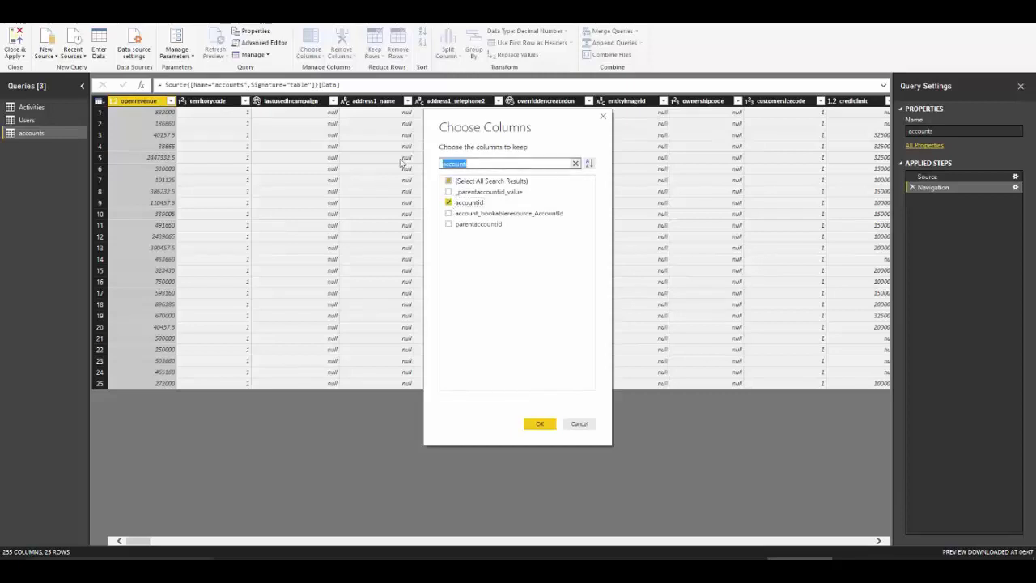
pyautogui.write('accoun')
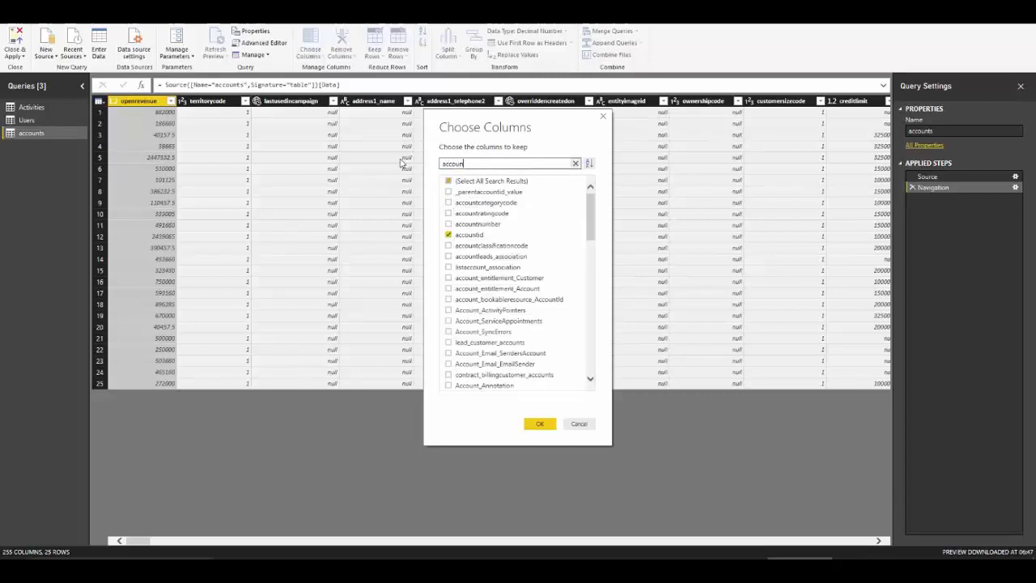
pyautogui.click(448, 202)
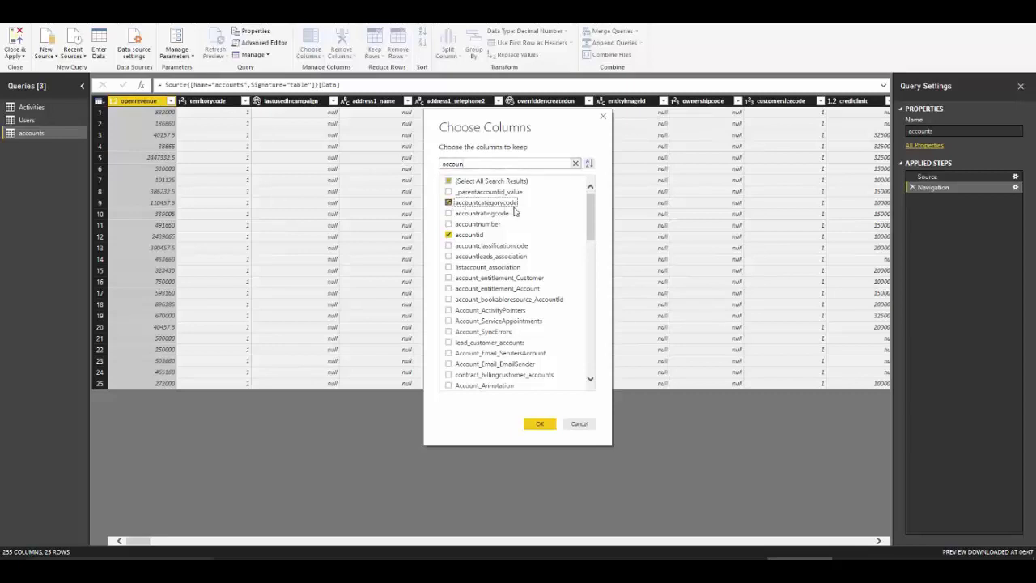
# - Add _territoryid_value and customertypecode to the columns to keep and apply the accounts column selection
pyautogui.doubleClick(452, 164)
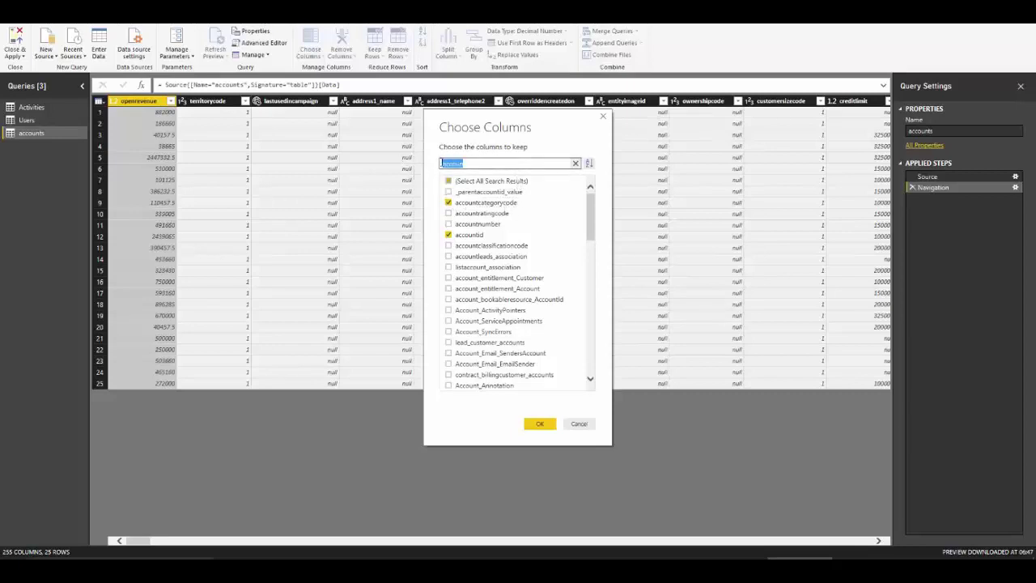
pyautogui.write('terri')
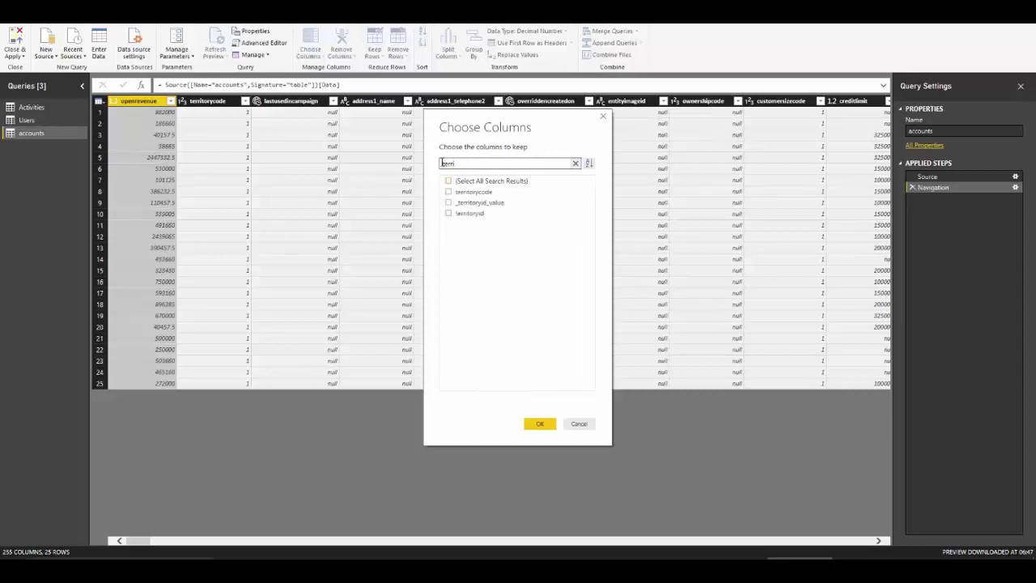
pyautogui.click(449, 203)
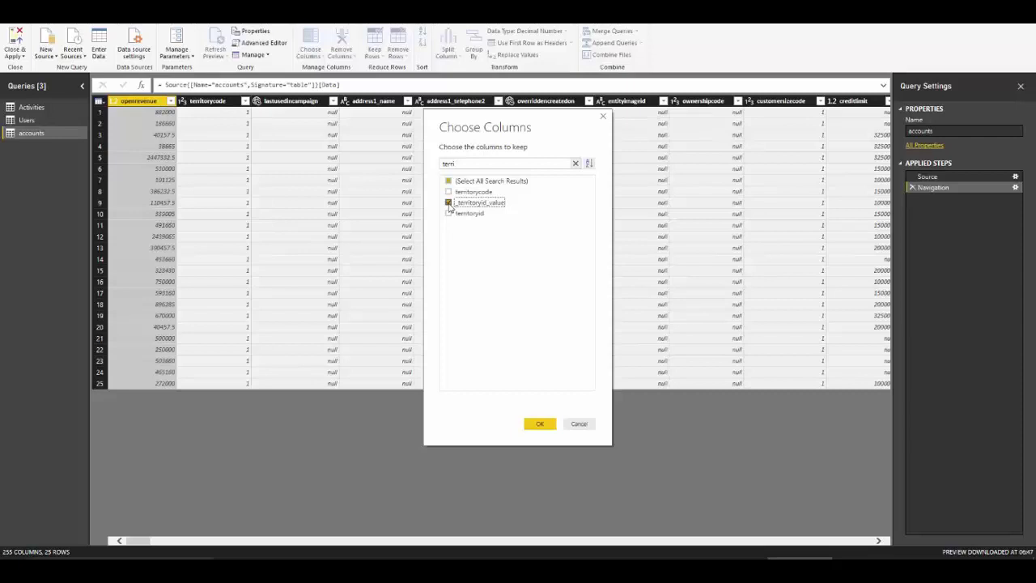
pyautogui.doubleClick(449, 163)
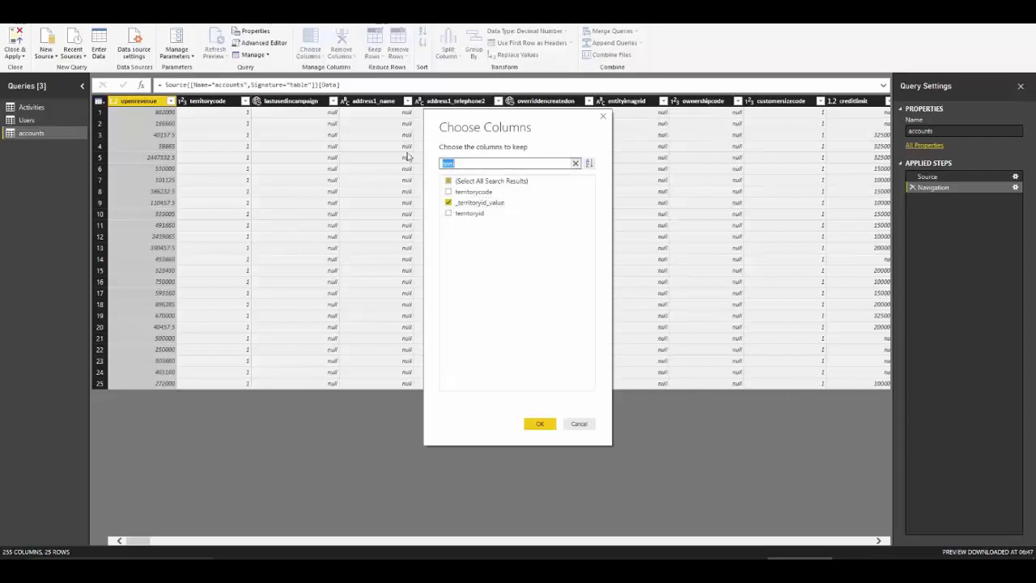
pyautogui.write('custom')
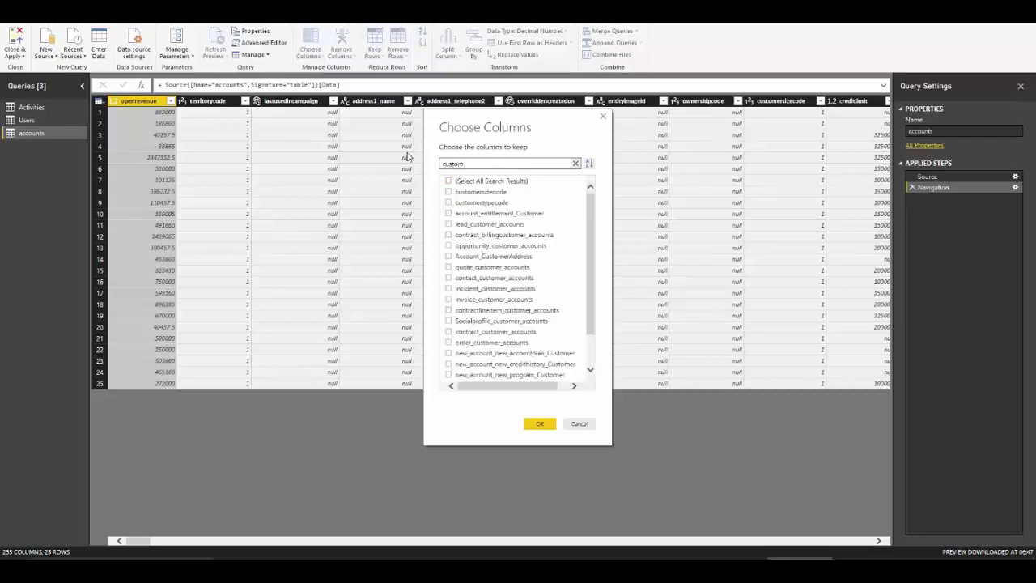
pyautogui.click(449, 202)
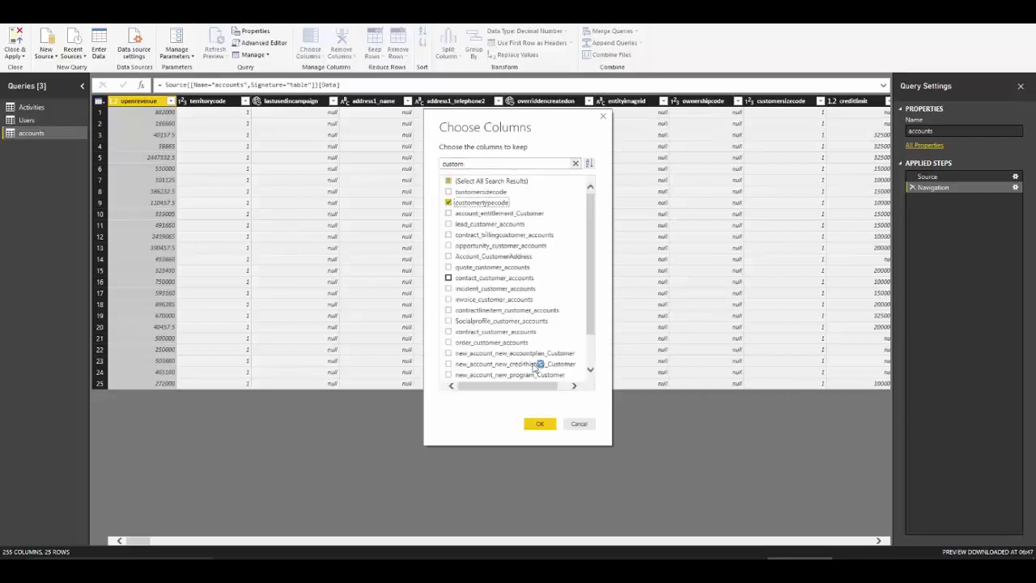
pyautogui.click(541, 424)
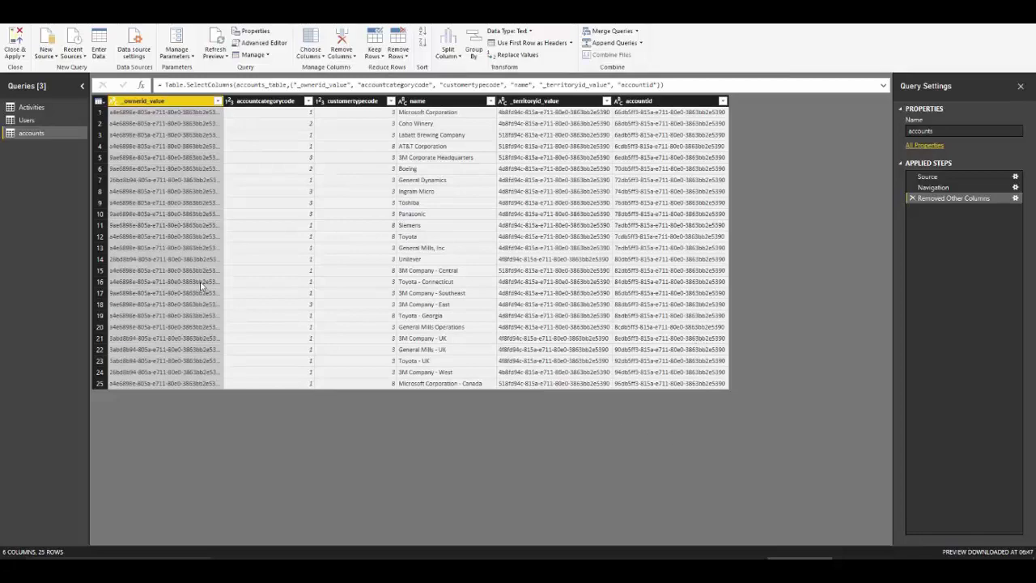
# - Apply the query changes to the data model and display the accounts table with its fields in data view
pyautogui.click(14, 41)
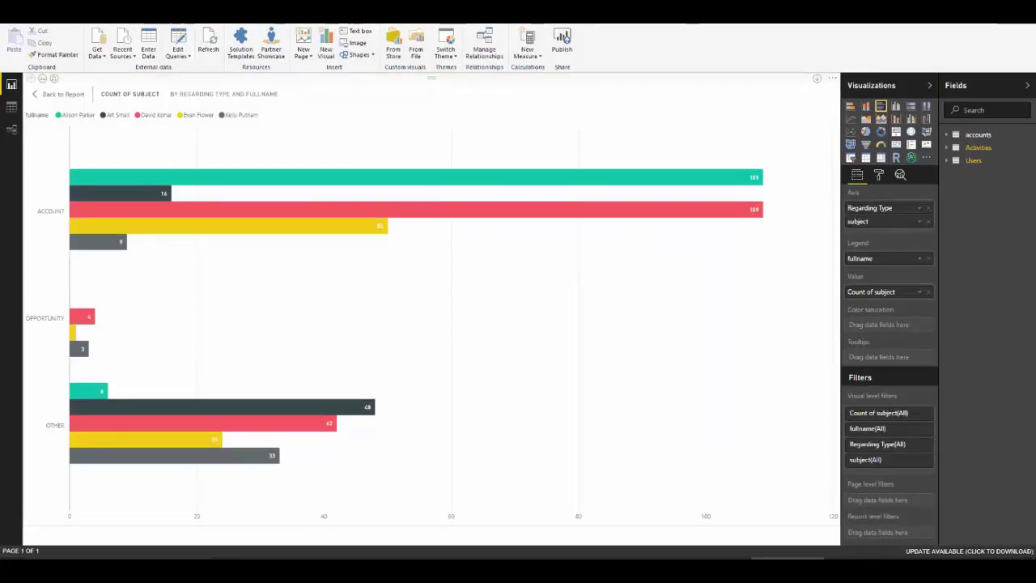
pyautogui.click(947, 135)
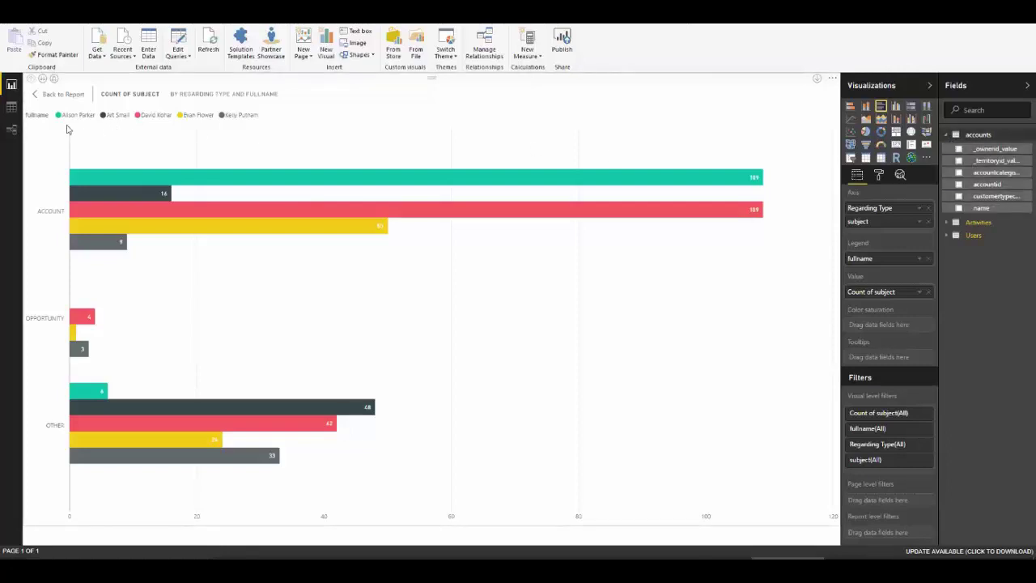
pyautogui.click(13, 109)
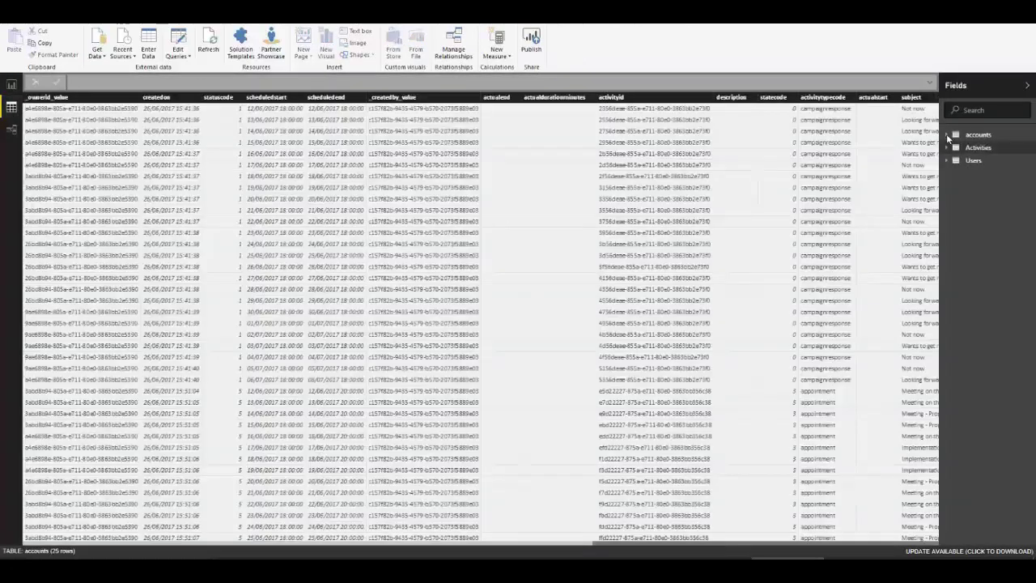
pyautogui.click(947, 134)
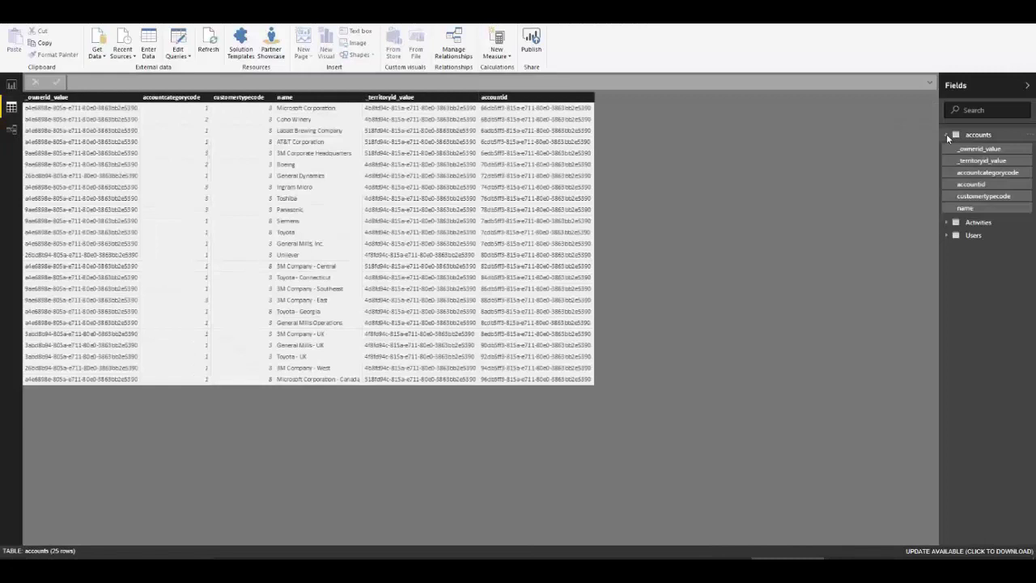
# - Rename the accountcategorycode field of the accounts table as Tier
pyautogui.rightClick(988, 173)
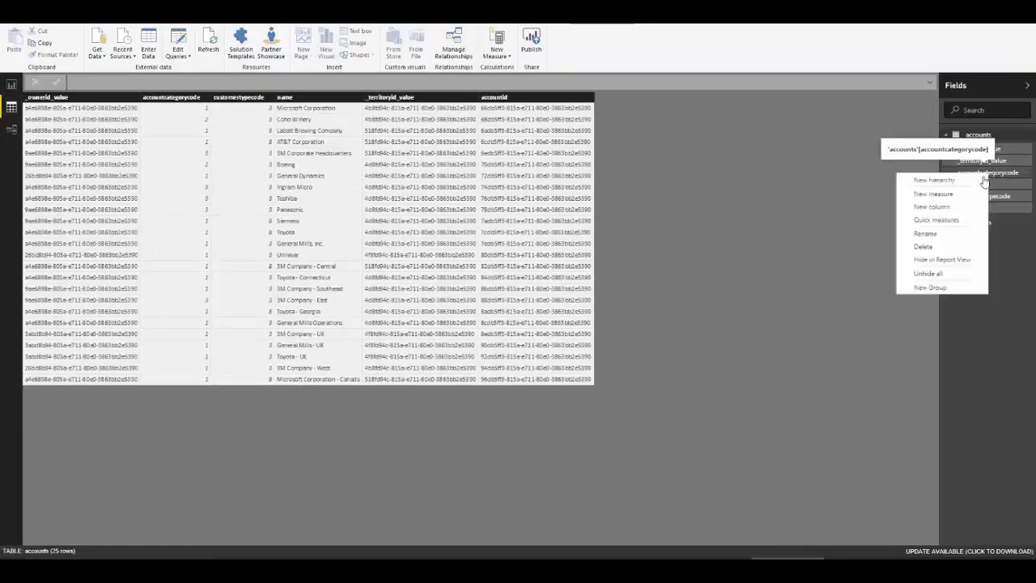
pyautogui.click(945, 233)
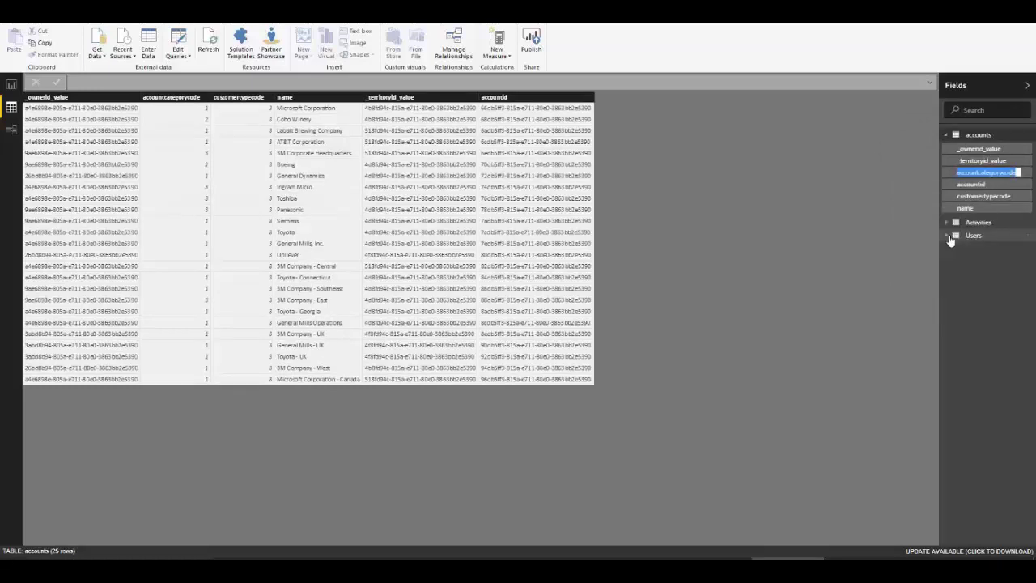
pyautogui.write('cat')
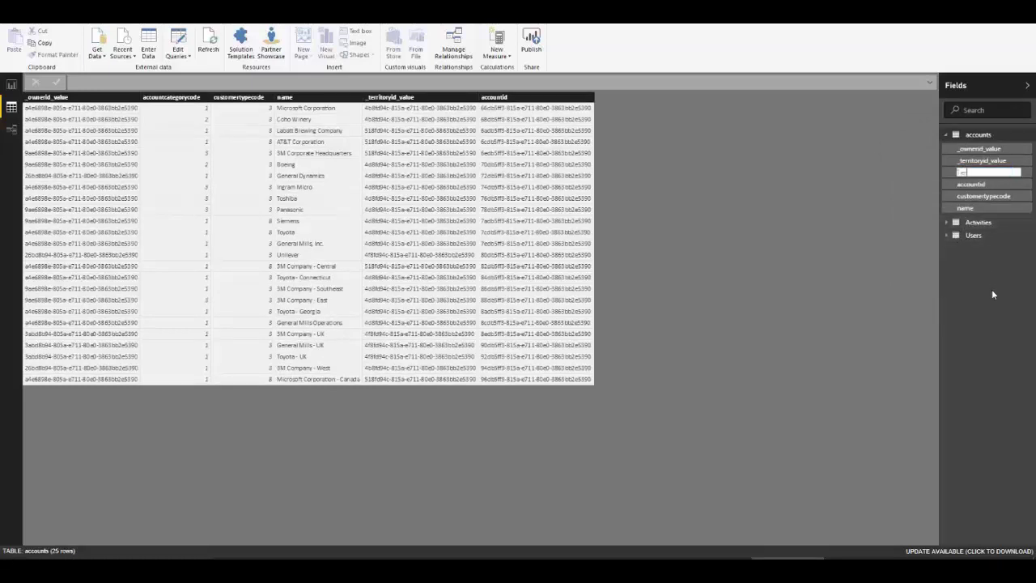
pyautogui.press('Escape')
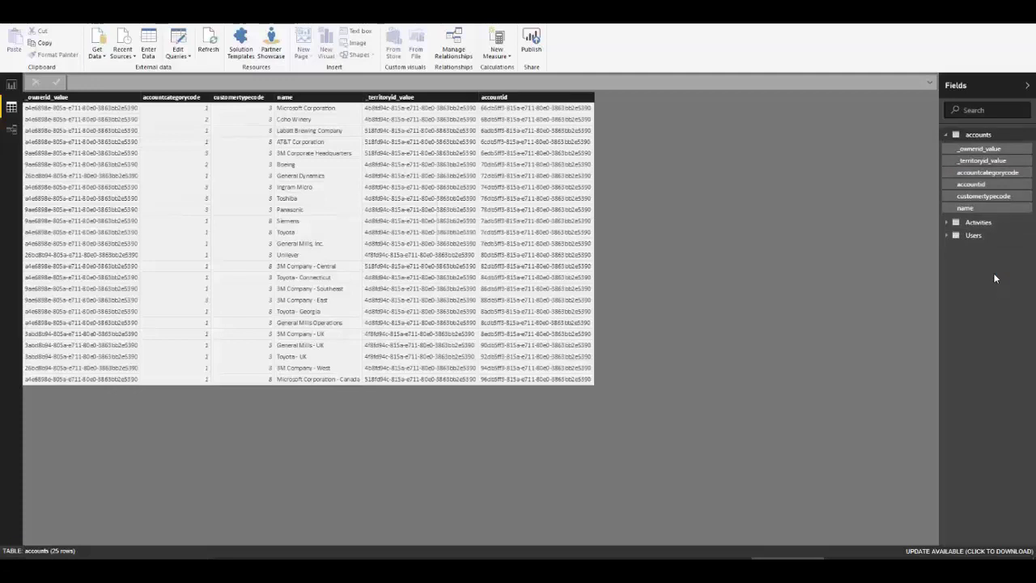
# - Rename the customertypecode field of the accounts table as Relationship Type
pyautogui.rightClick(983, 188)
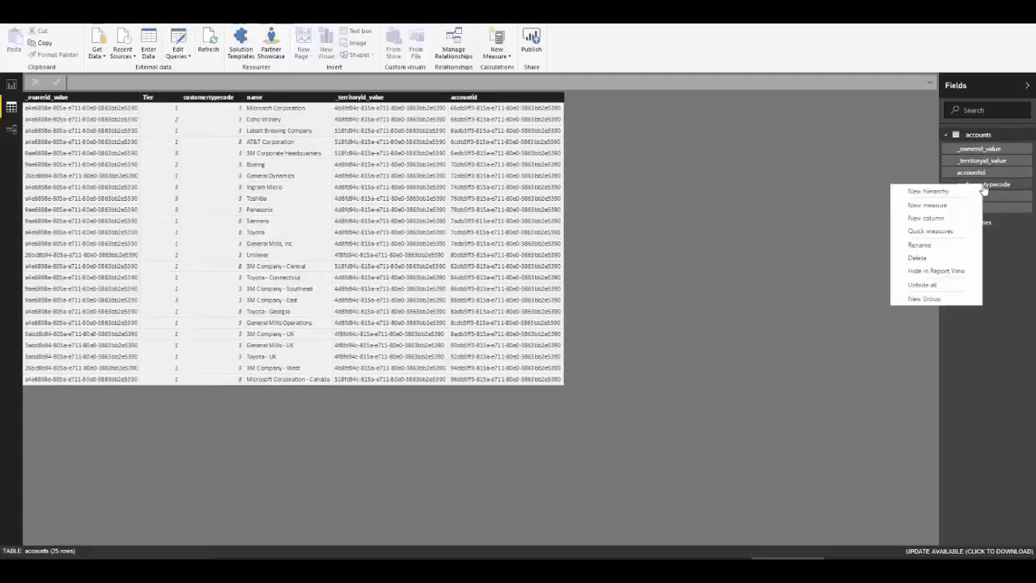
pyautogui.click(944, 250)
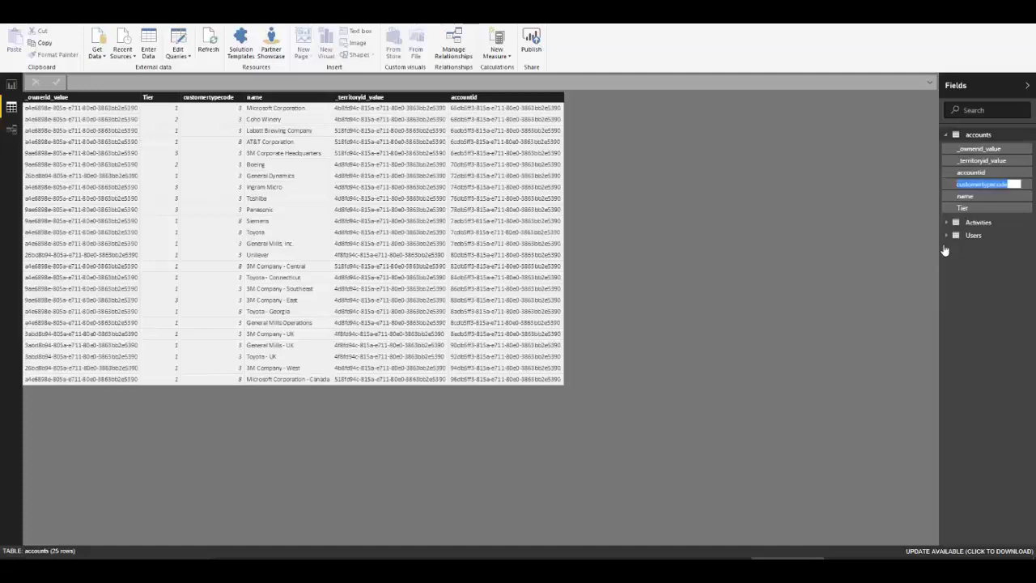
pyautogui.write('Type')
pyautogui.press('Escape')
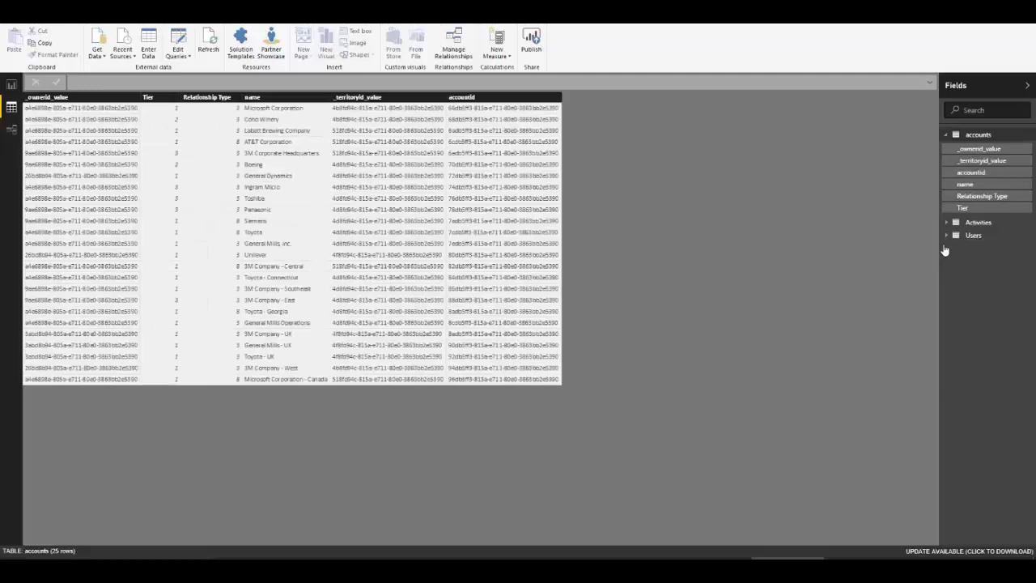
# - Arrange the relationship diagram with Activities between Users and accounts, and enlarge the accounts table to show all its fields
pyautogui.click(11, 130)
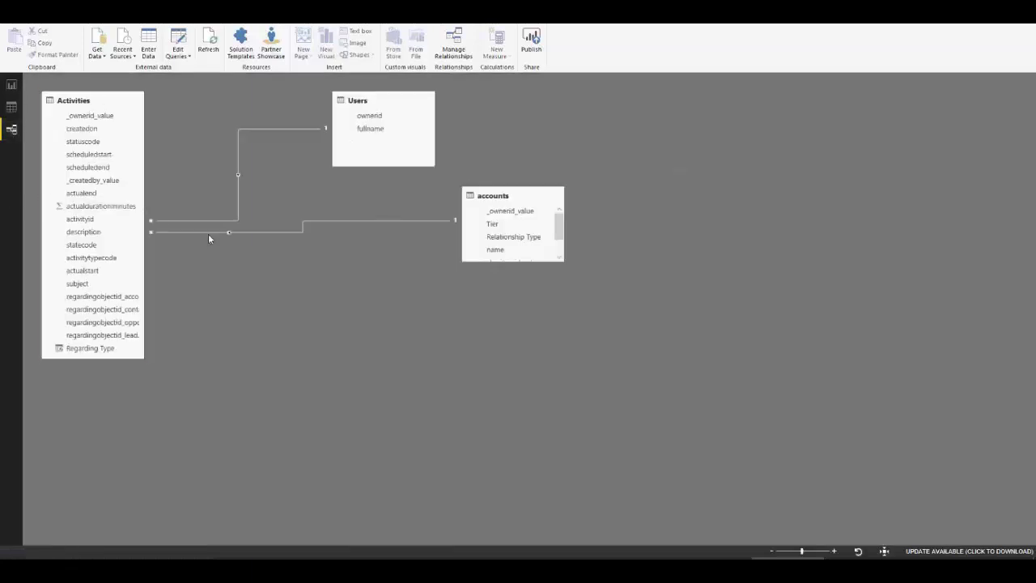
pyautogui.moveTo(141, 101); pyautogui.dragTo(459, 194)
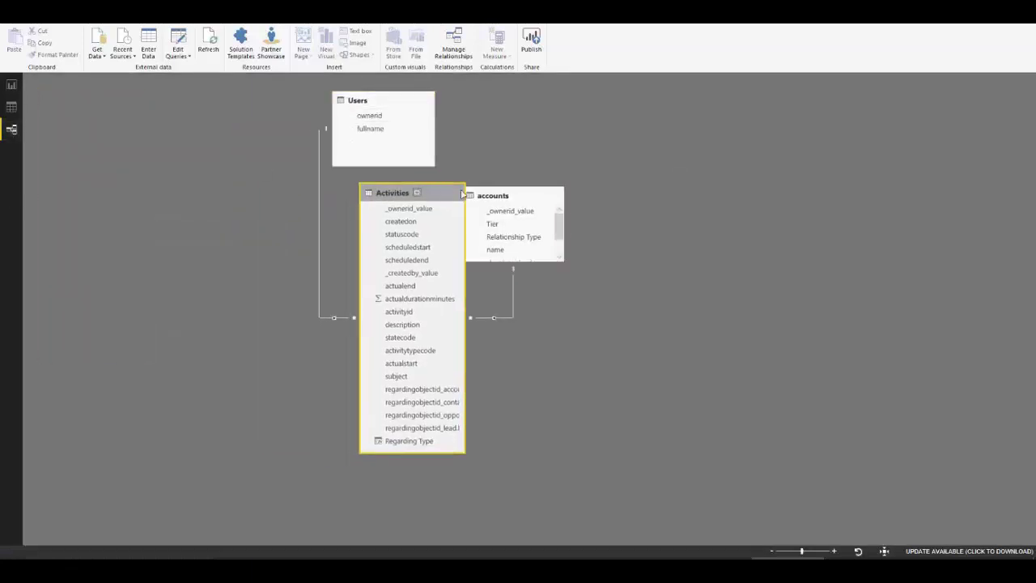
pyautogui.moveTo(540, 198); pyautogui.dragTo(632, 153)
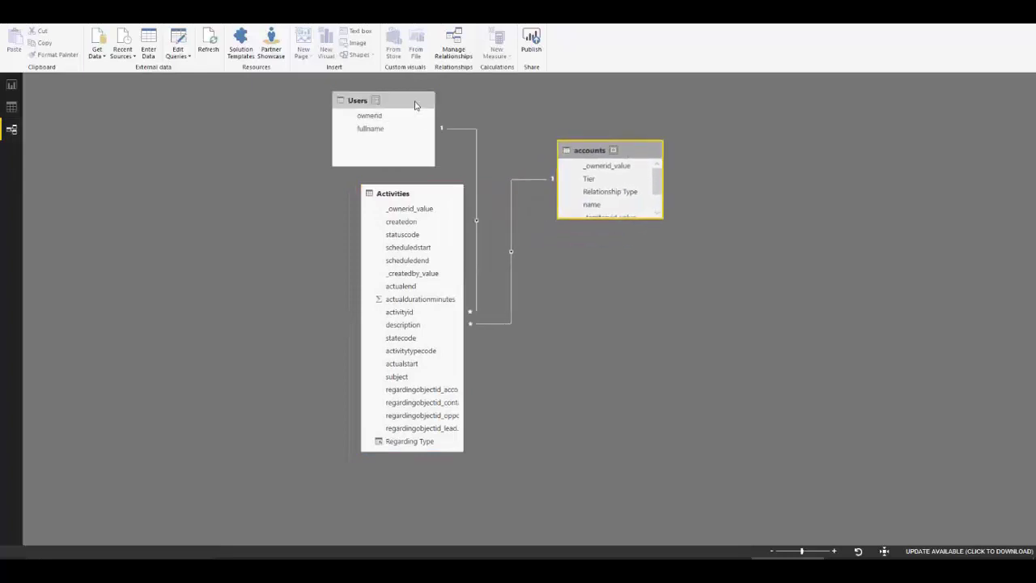
pyautogui.moveTo(415, 105); pyautogui.dragTo(261, 161)
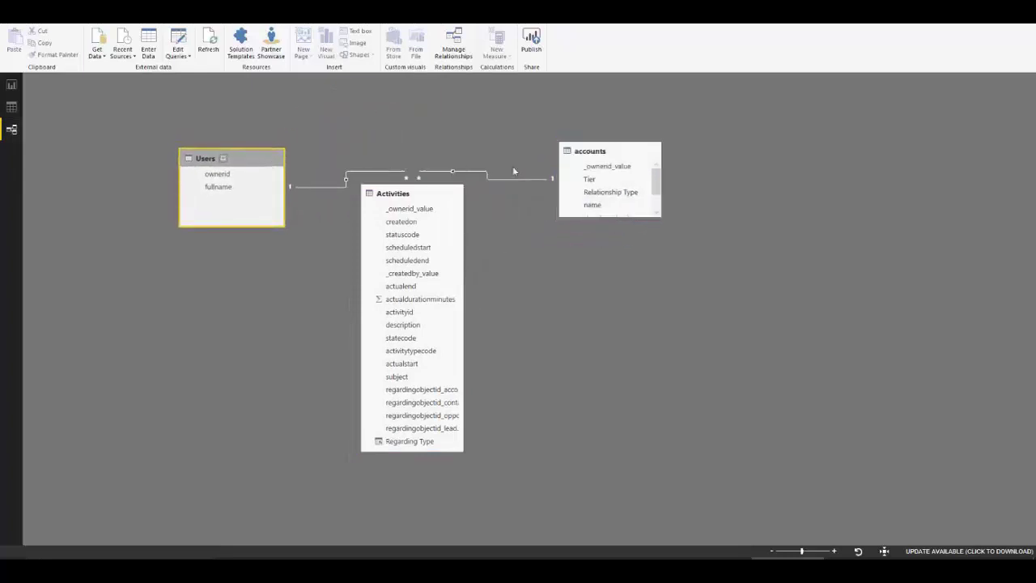
pyautogui.moveTo(612, 216); pyautogui.dragTo(616, 256)
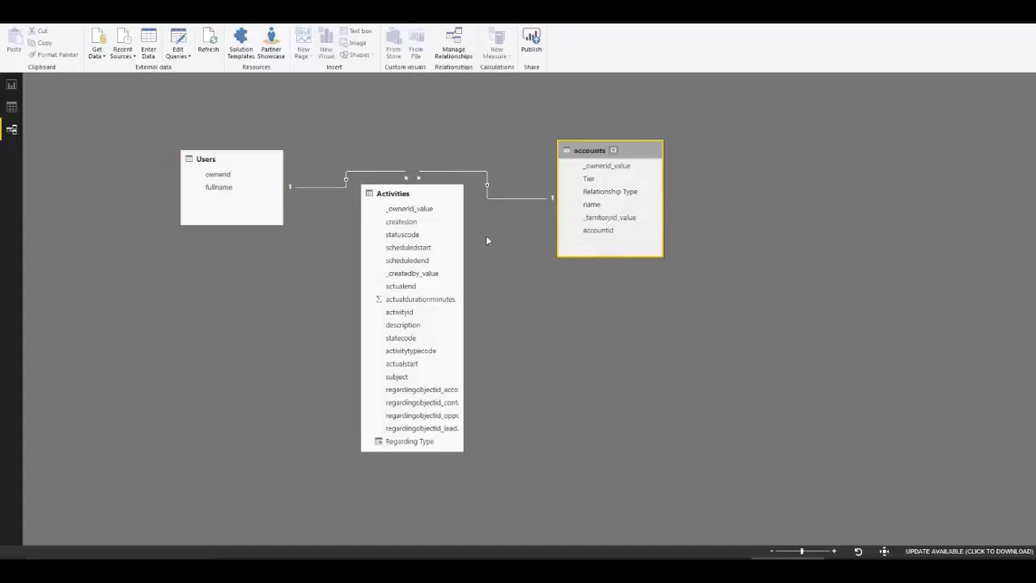
pyautogui.moveTo(442, 190); pyautogui.dragTo(448, 127)
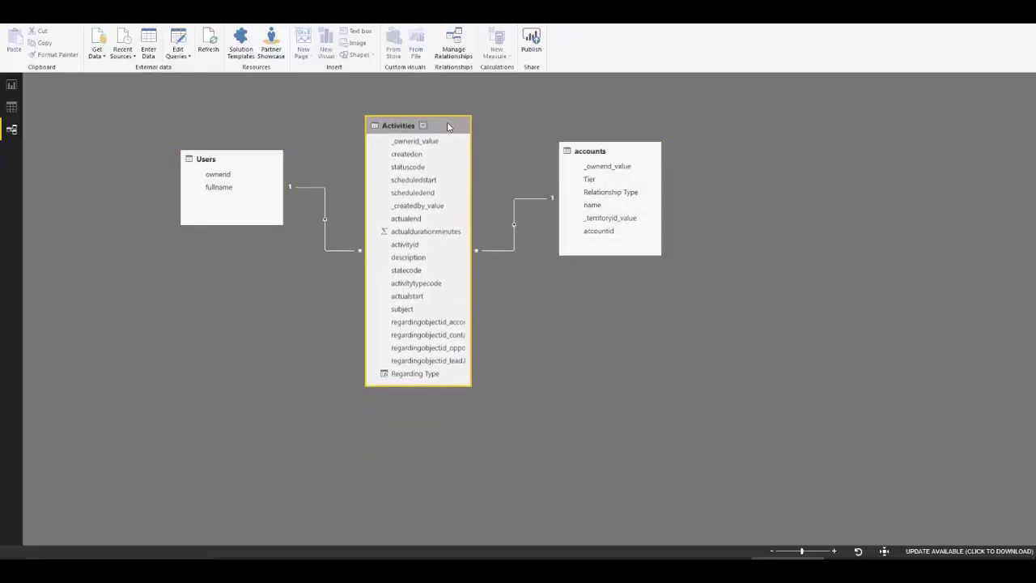
# - Examine which columns link Activities to accounts in the relationship's settings, and leave them without making changes
pyautogui.click(443, 322)
pyautogui.click(507, 251)
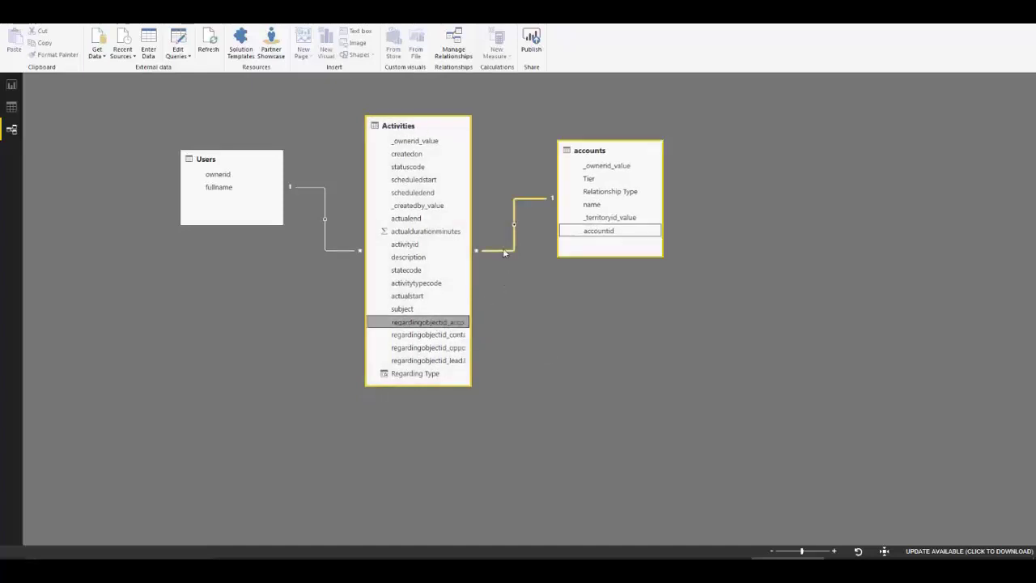
pyautogui.doubleClick(507, 252)
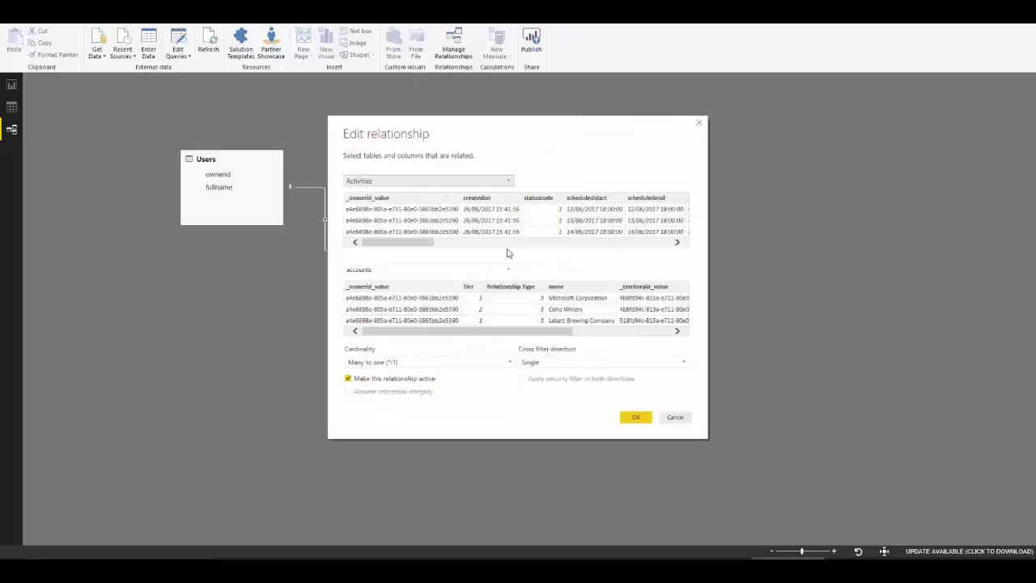
pyautogui.moveTo(415, 242); pyautogui.dragTo(593, 244)
pyautogui.hscroll(3, 436, 336)
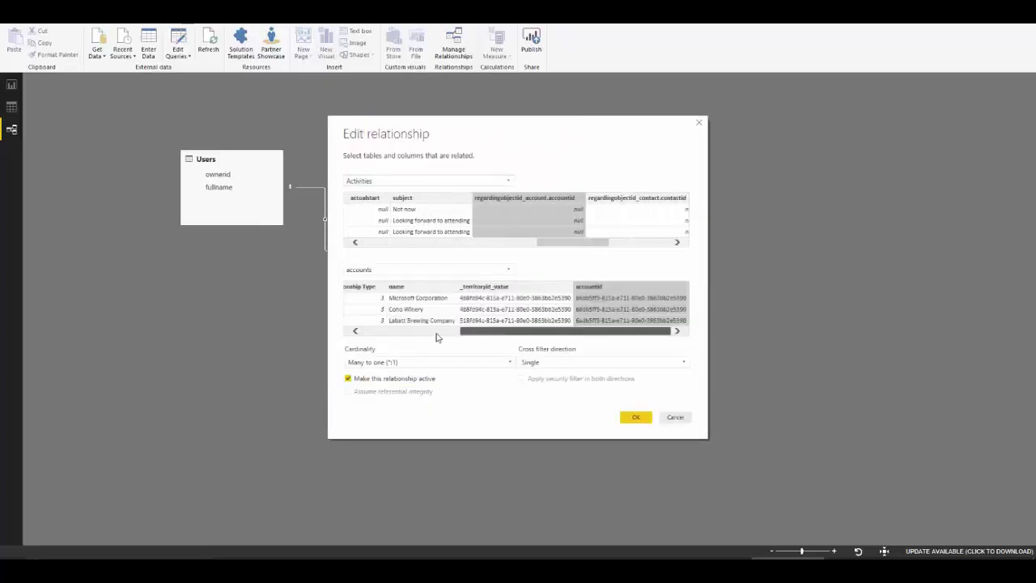
pyautogui.hscroll(-2, 437, 337)
pyautogui.hscroll(2, 437, 336)
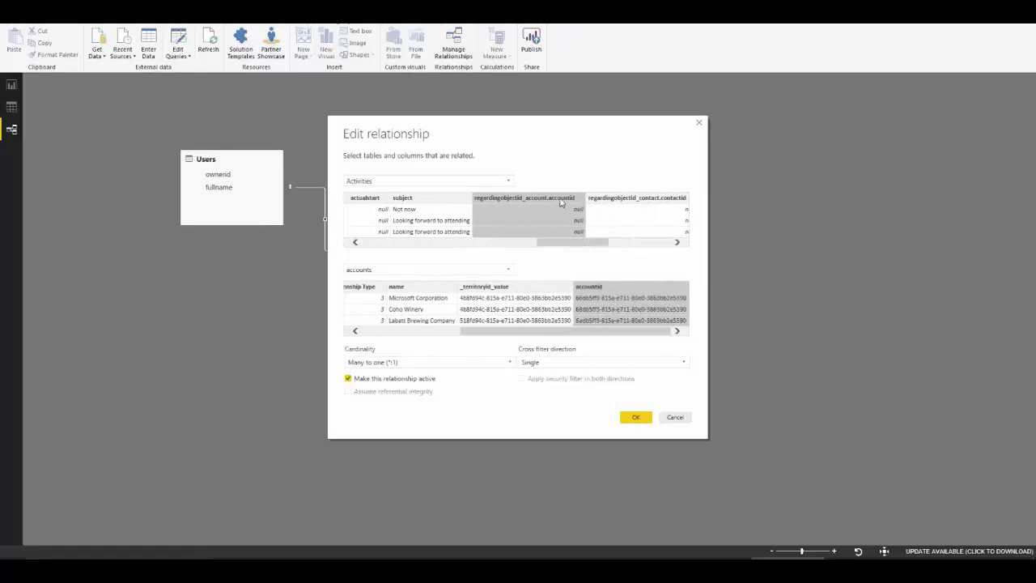
pyautogui.click(675, 417)
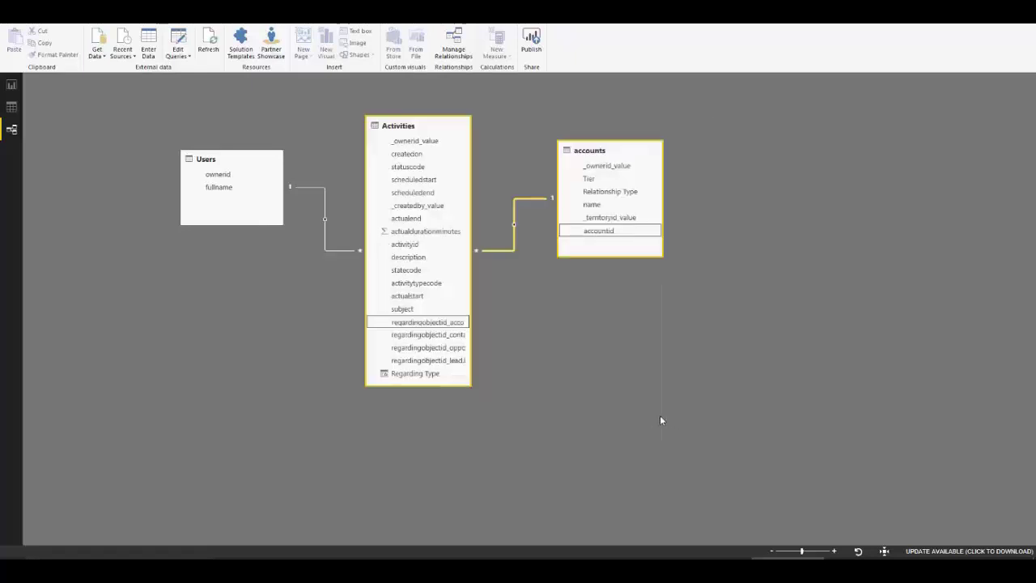
# - Return to the full report page and replace fullname with Tier as the legend of the Regarding Type bar chart
pyautogui.click(11, 84)
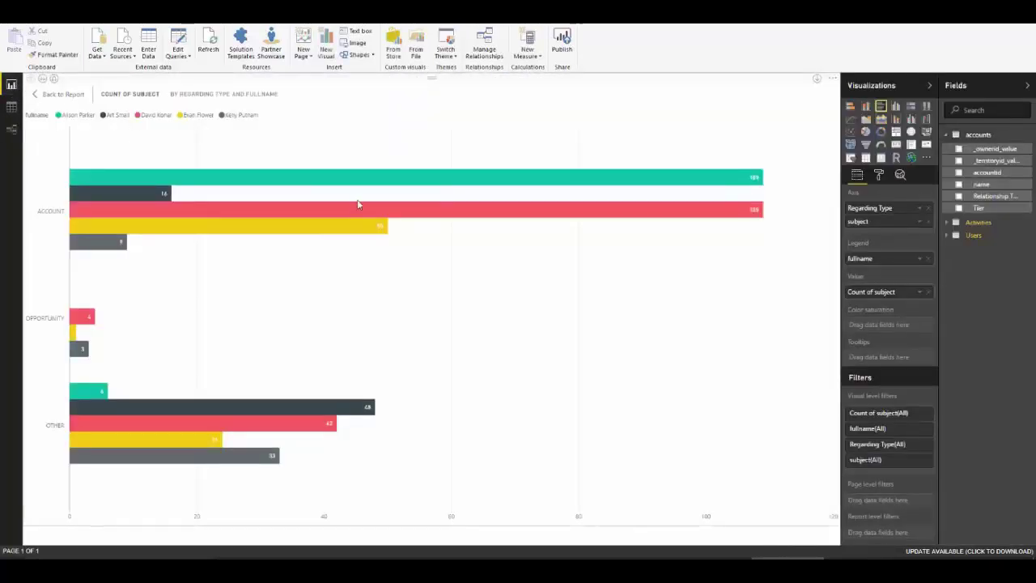
pyautogui.click(51, 96)
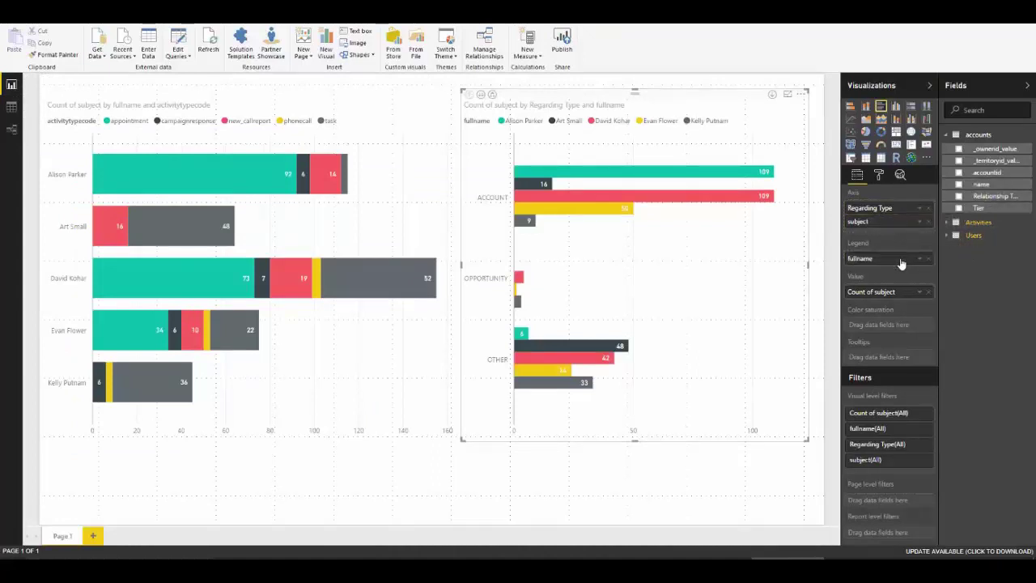
pyautogui.moveTo(900, 263); pyautogui.dragTo(901, 262)
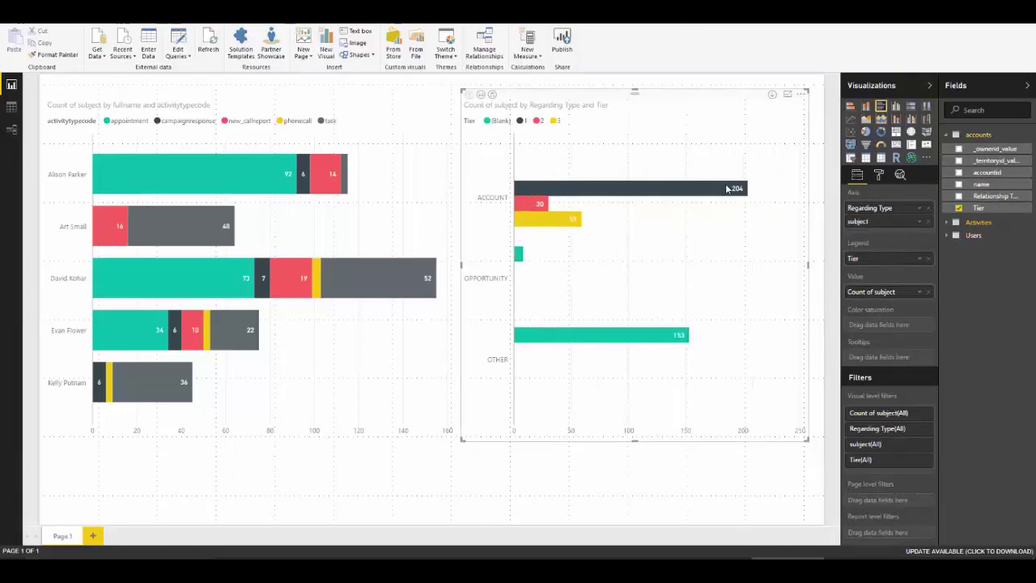
pyautogui.moveTo(728, 189)
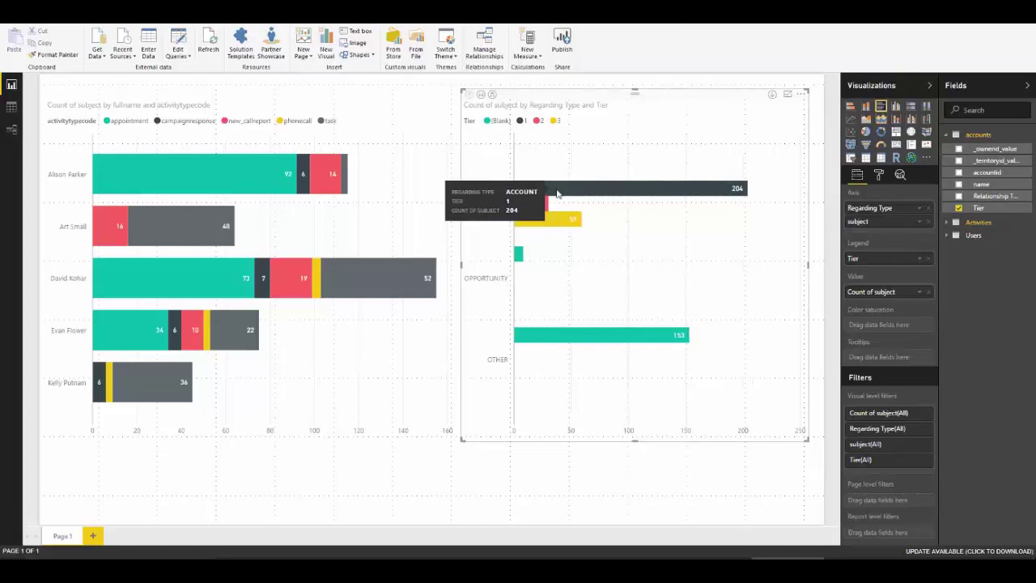
pyautogui.moveTo(546, 219)
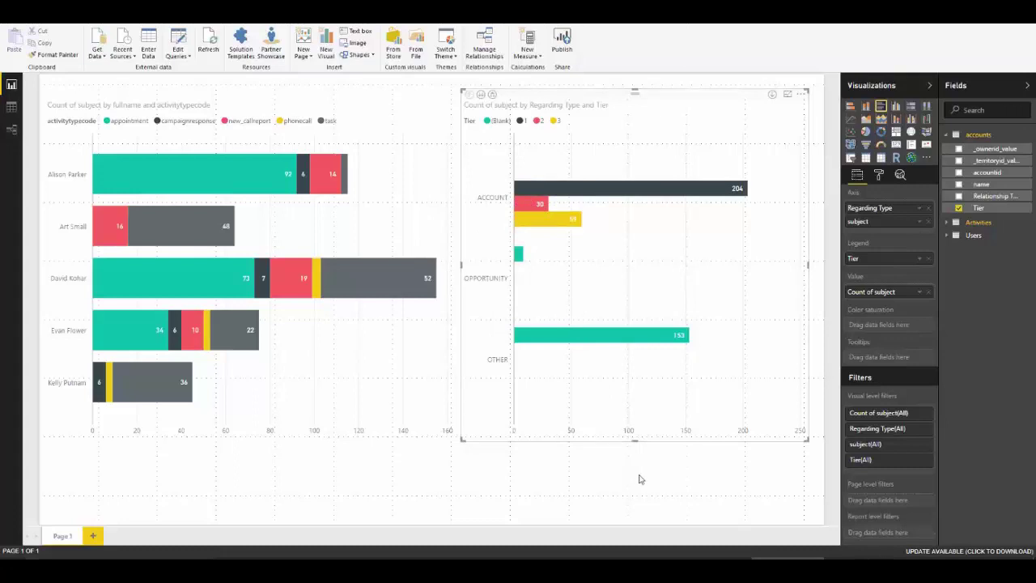
# - Shorten the Regarding Type bar chart and add an enlarged pie chart beneath it showing the count of subject by Tier
pyautogui.moveTo(809, 444); pyautogui.dragTo(798, 300)
pyautogui.click(827, 265)
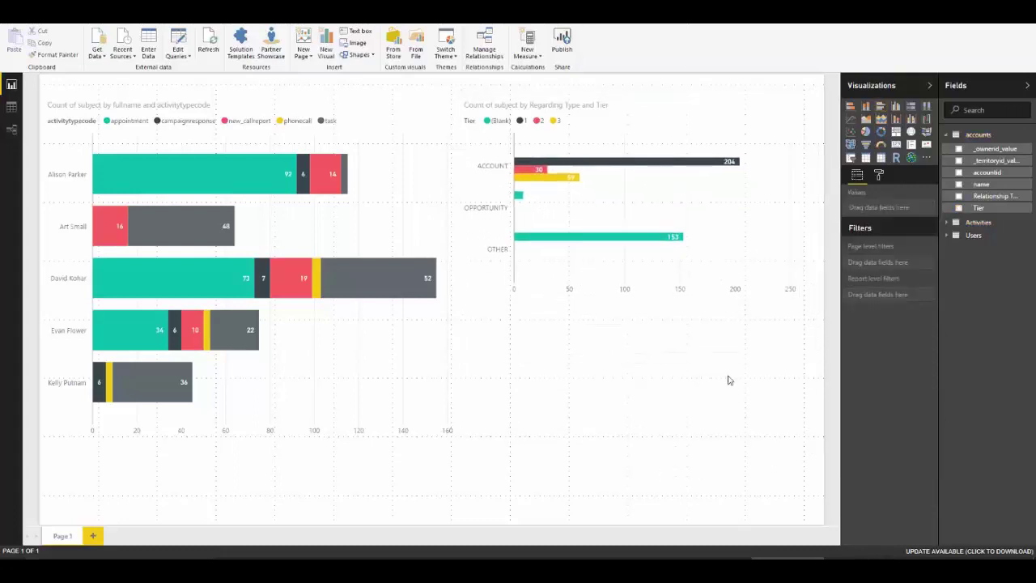
pyautogui.click(865, 131)
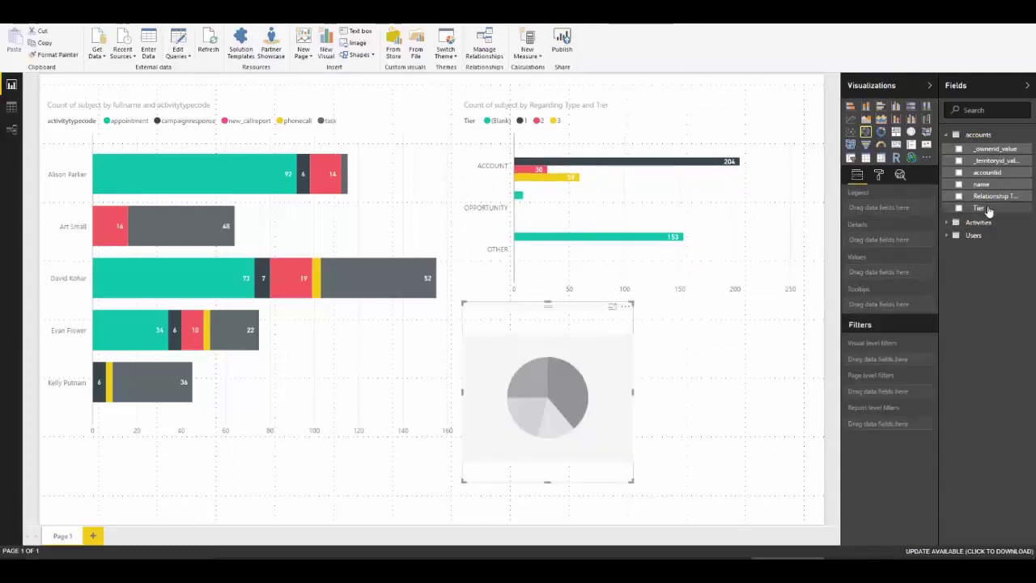
pyautogui.moveTo(975, 207); pyautogui.dragTo(913, 214)
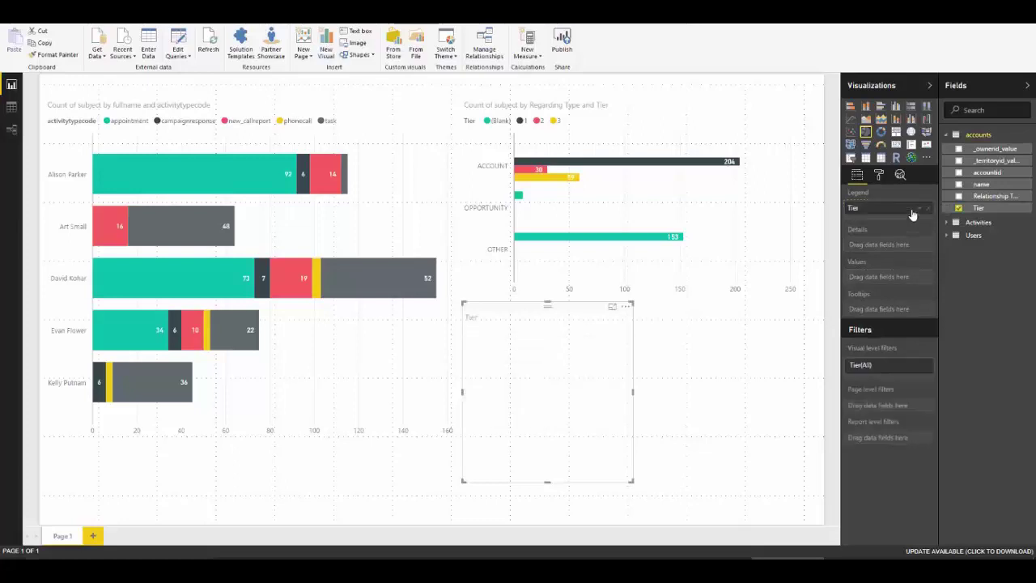
pyautogui.click(947, 222)
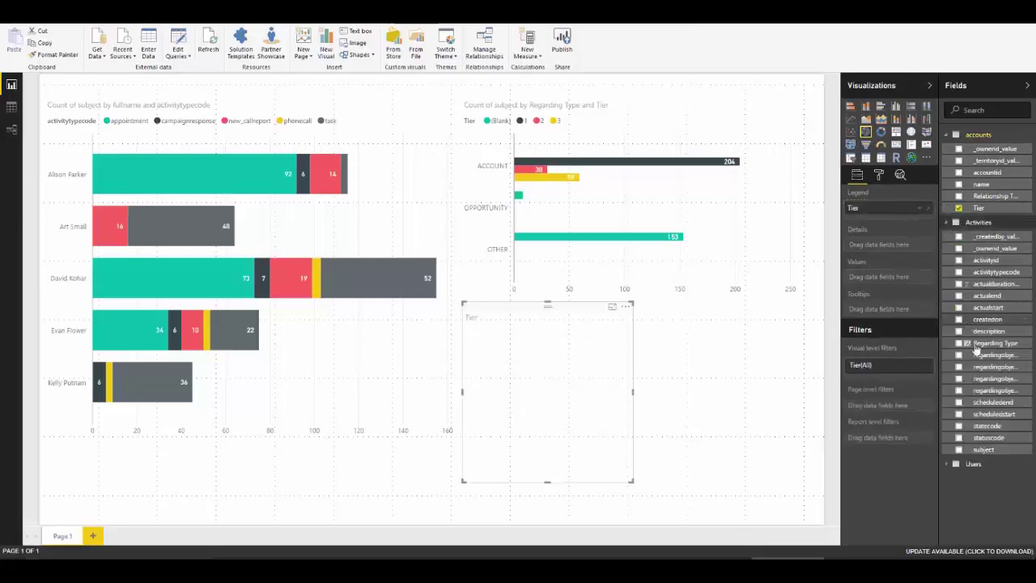
pyautogui.moveTo(983, 449); pyautogui.dragTo(893, 281)
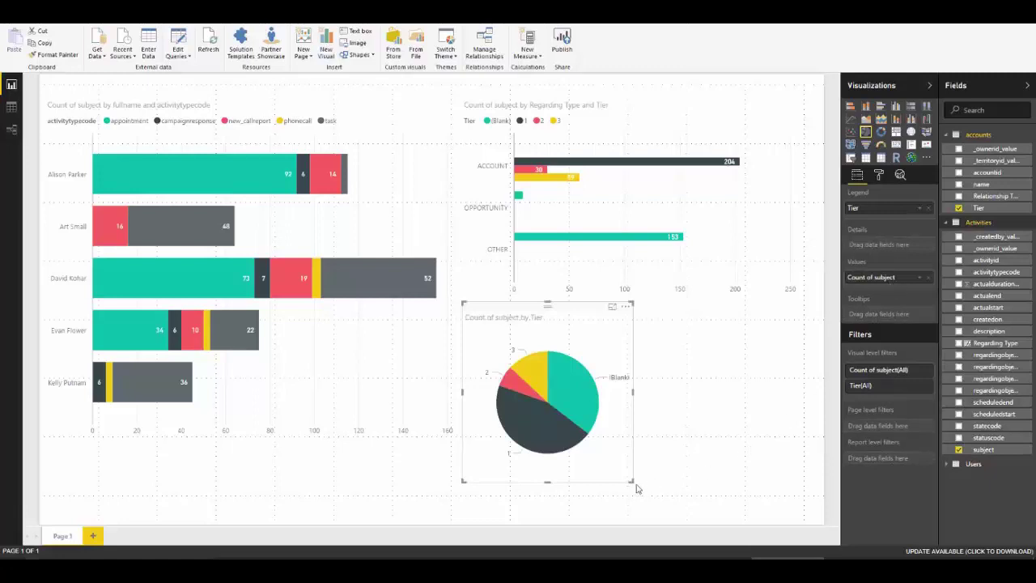
pyautogui.moveTo(631, 480); pyautogui.dragTo(729, 490)
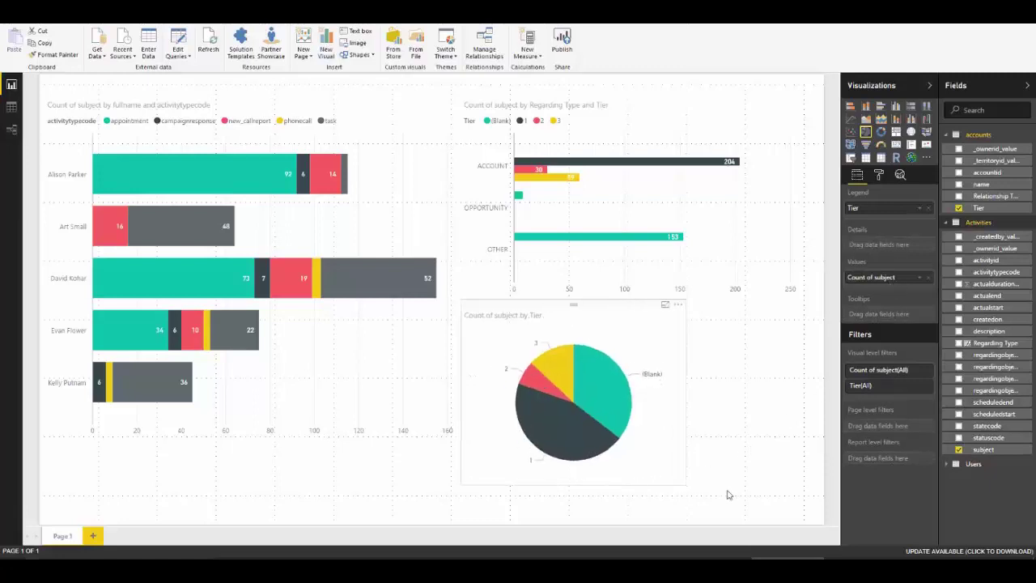
# - Turn on the Tier pie chart's legend and set its detail label style to Data value
pyautogui.click(878, 176)
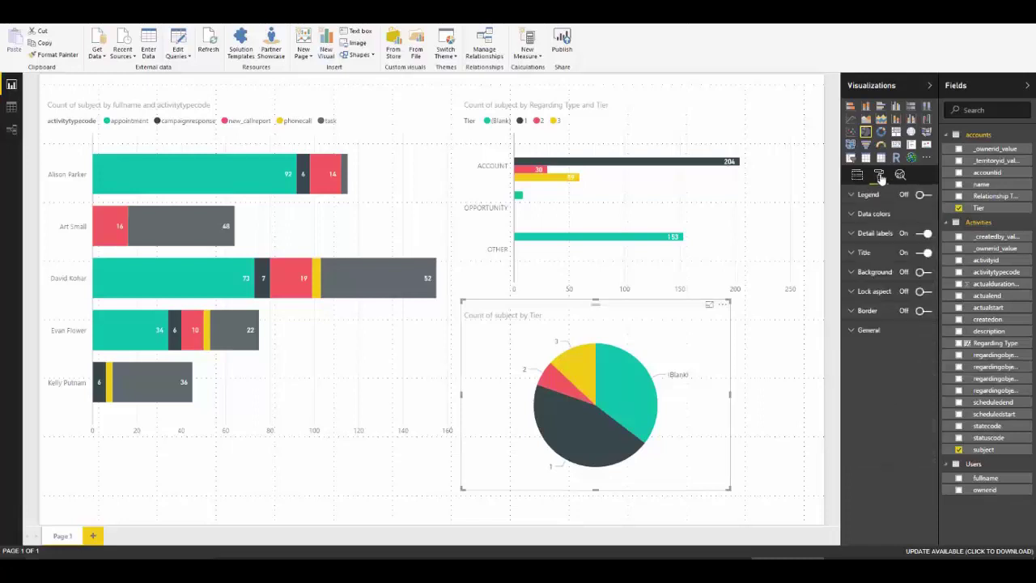
pyautogui.click(923, 195)
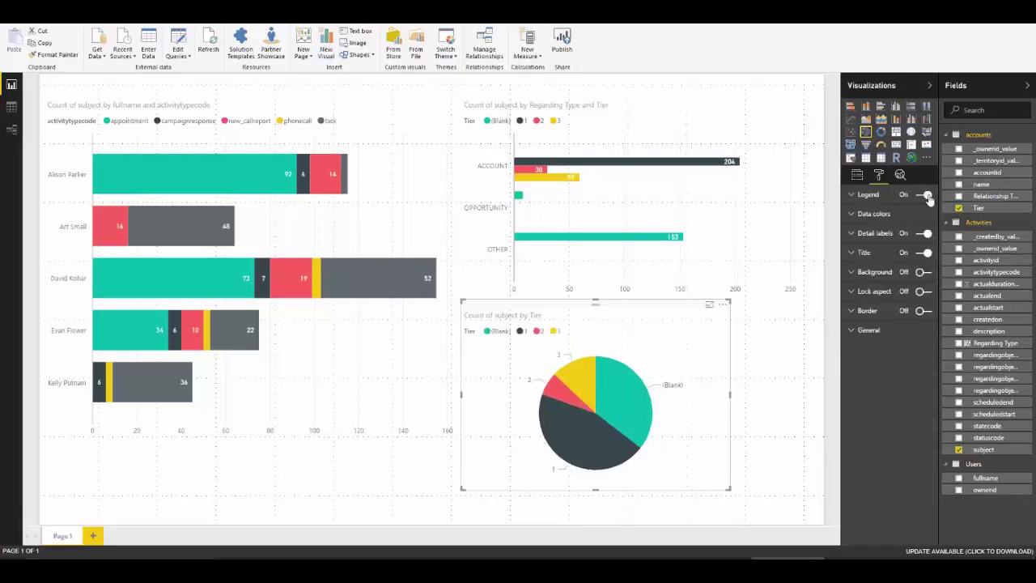
pyautogui.click(871, 233)
pyautogui.click(902, 253)
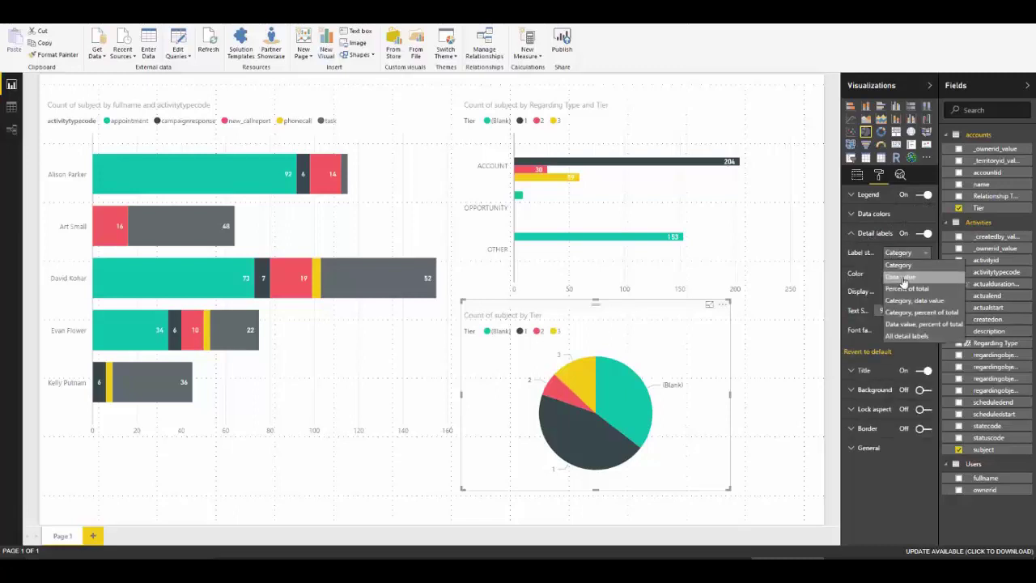
pyautogui.click(904, 282)
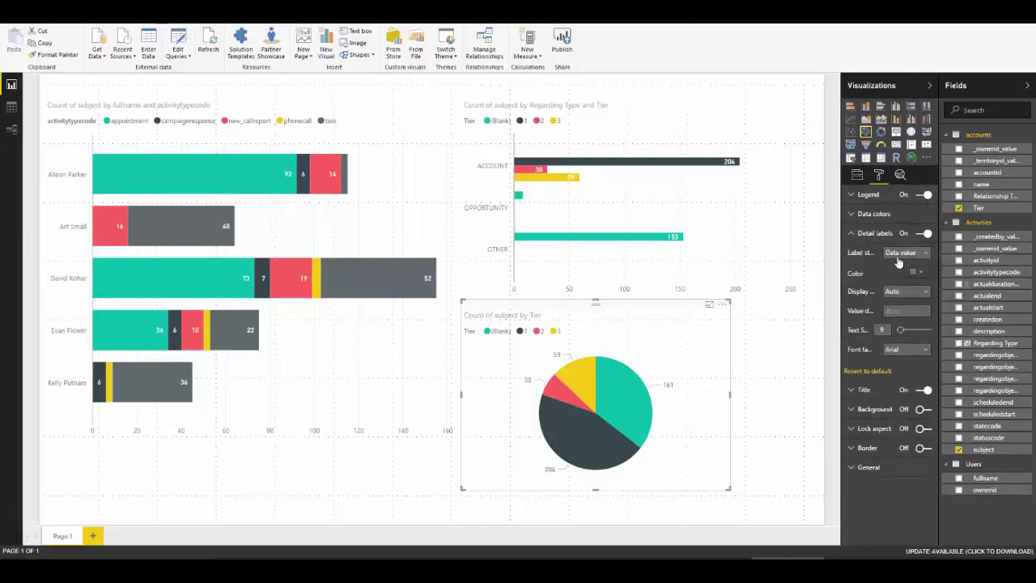
# - Try Percent of total as the pie chart's label style, and switch it back to Data value
pyautogui.click(899, 254)
pyautogui.click(903, 289)
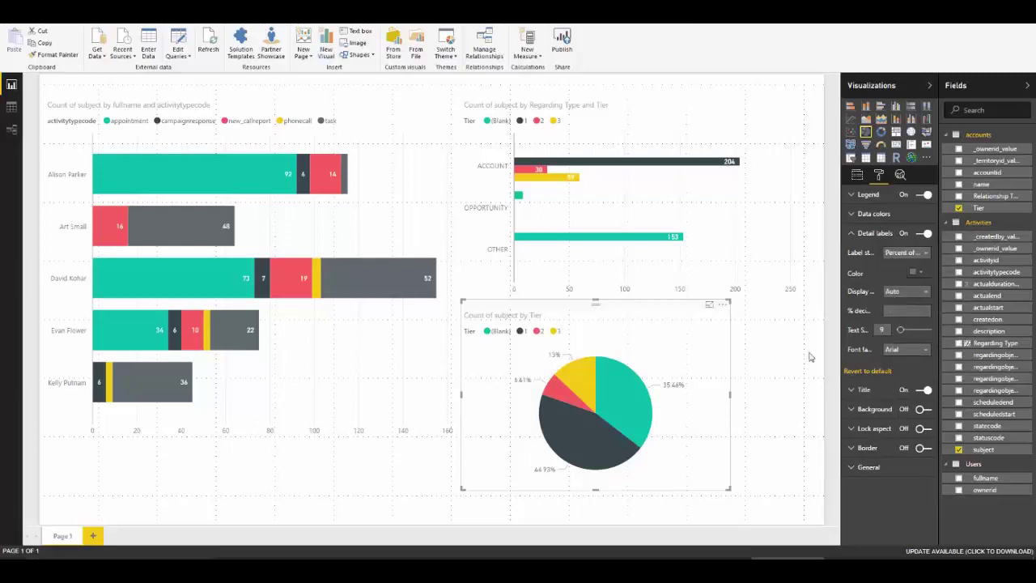
pyautogui.click(903, 253)
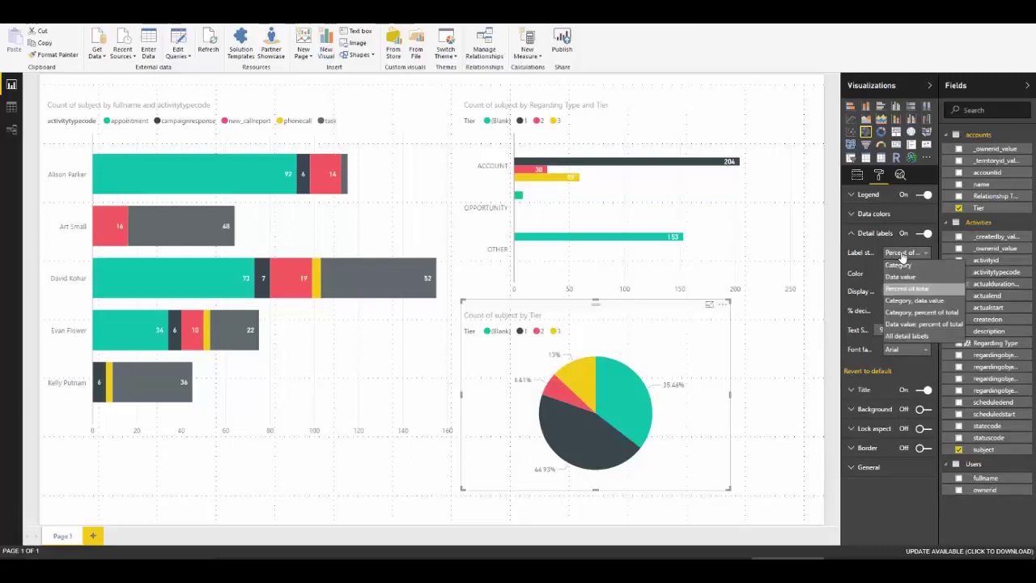
pyautogui.click(899, 277)
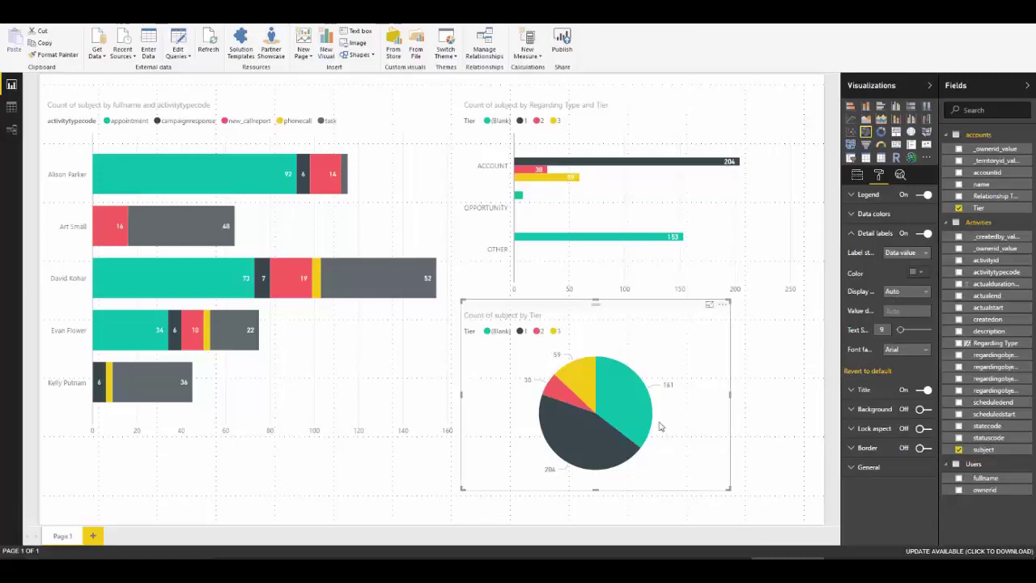
# - Inspect the Tier 1, 2 and 3 pie slices and highlight each in turn to compare user activities across the charts
pyautogui.moveTo(600, 443)
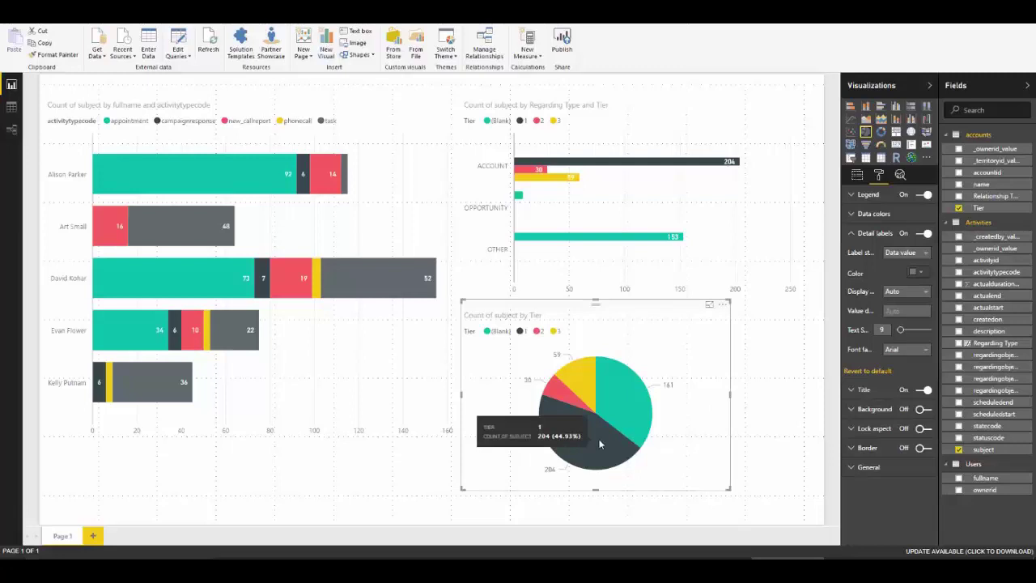
pyautogui.moveTo(563, 394)
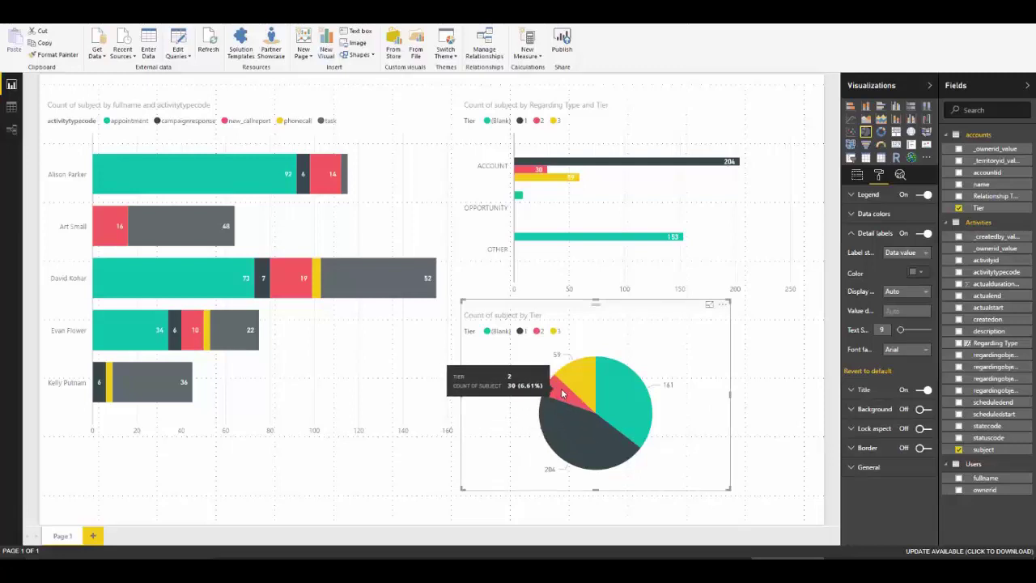
pyautogui.moveTo(578, 377)
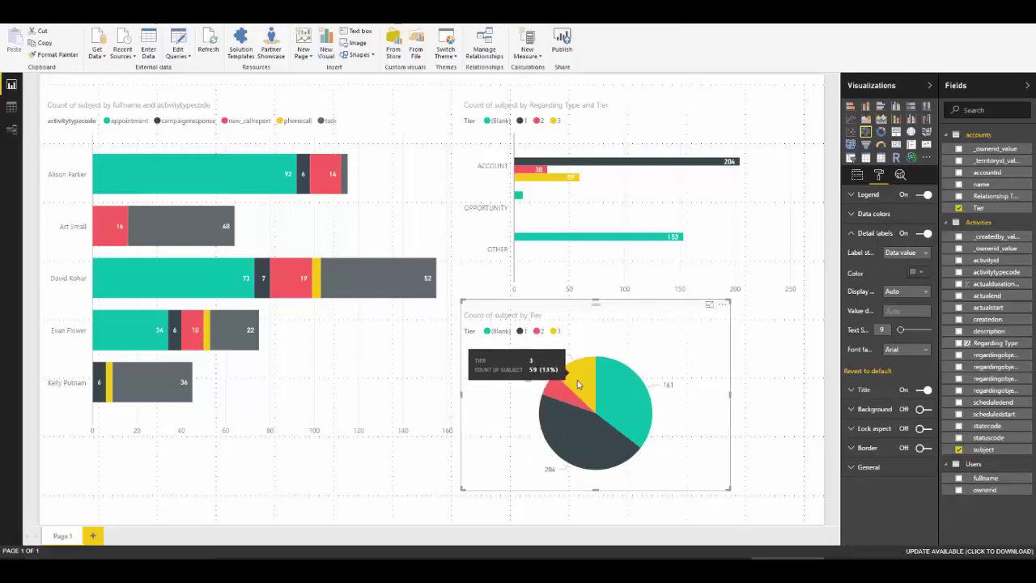
pyautogui.click(575, 429)
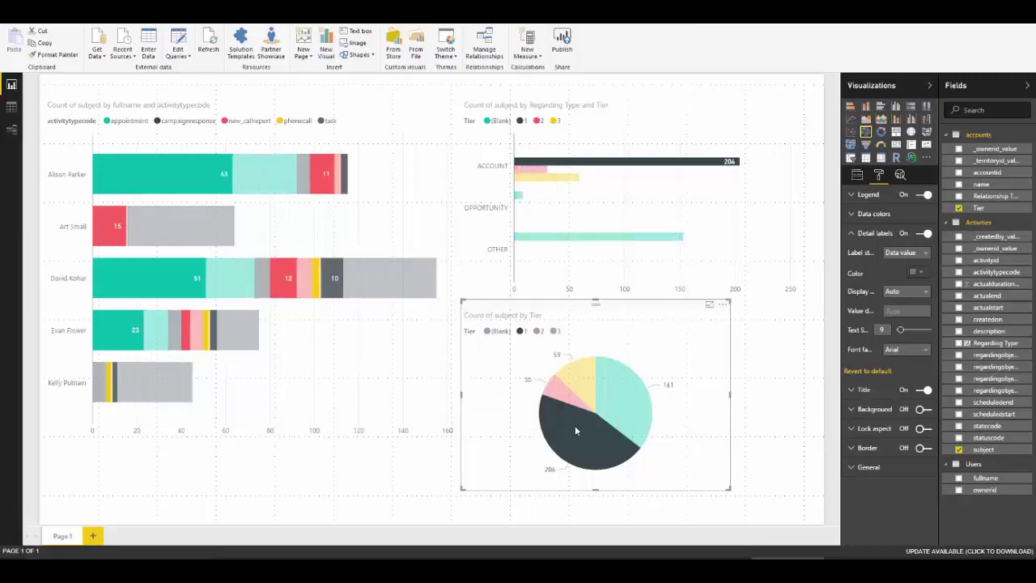
pyautogui.click(557, 394)
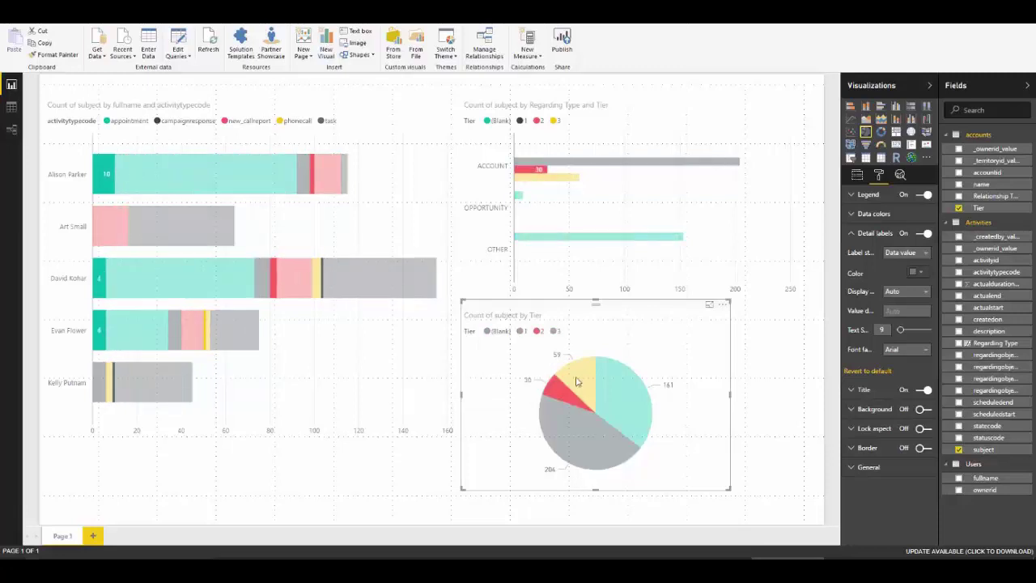
pyautogui.click(577, 381)
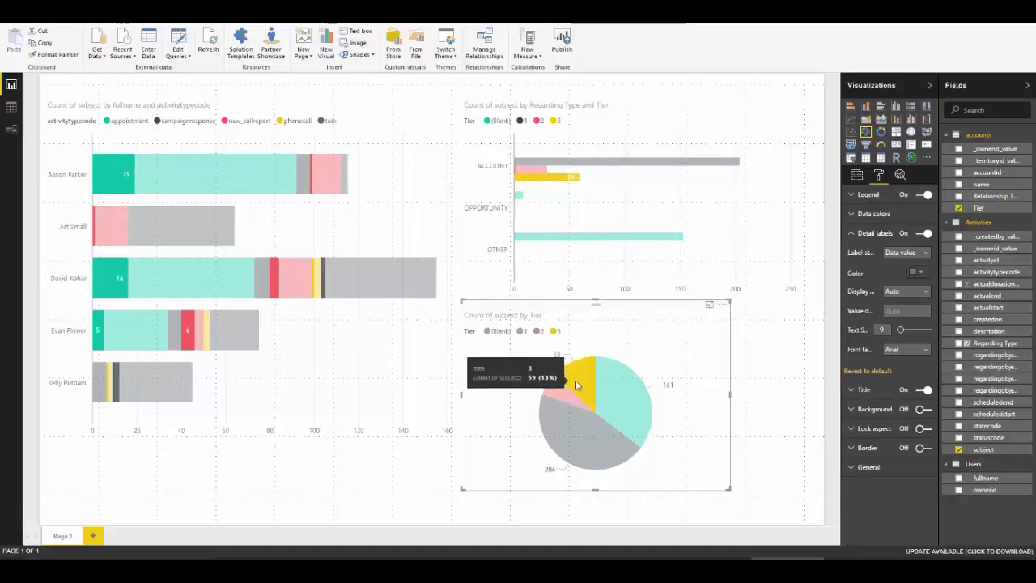